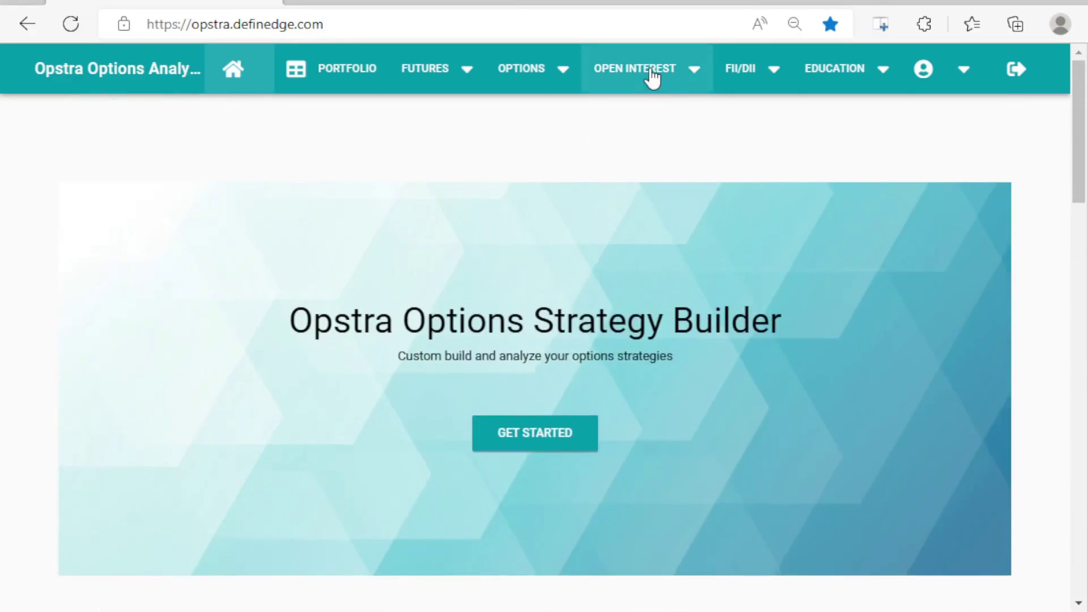
# Open the Options Simulator and set the NIFTY pay-off date to 27-10-2022
pyautogui.moveTo(540, 80)
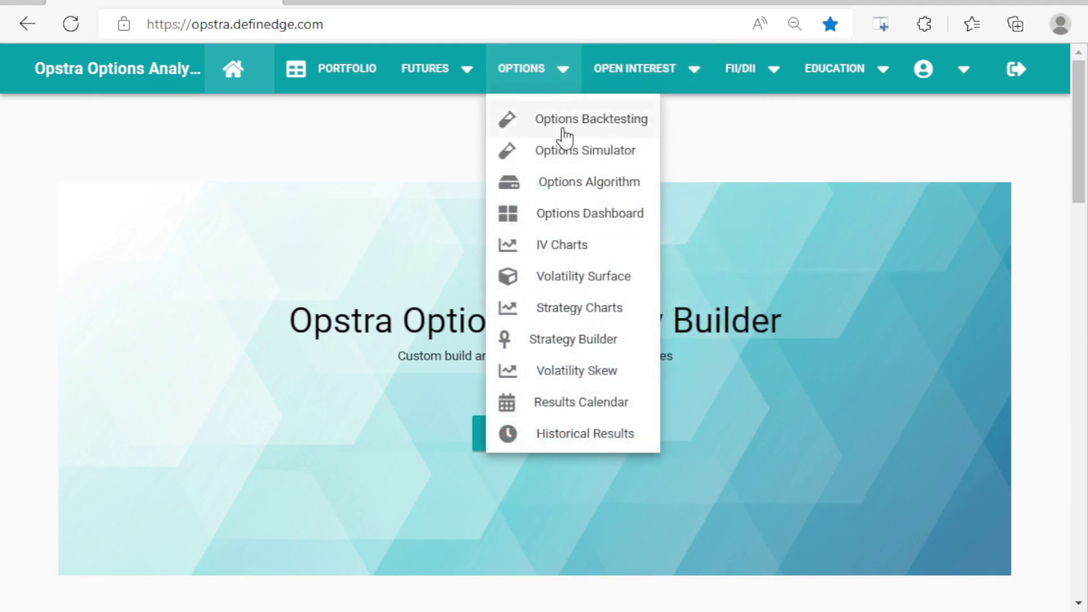
pyautogui.click(567, 150)
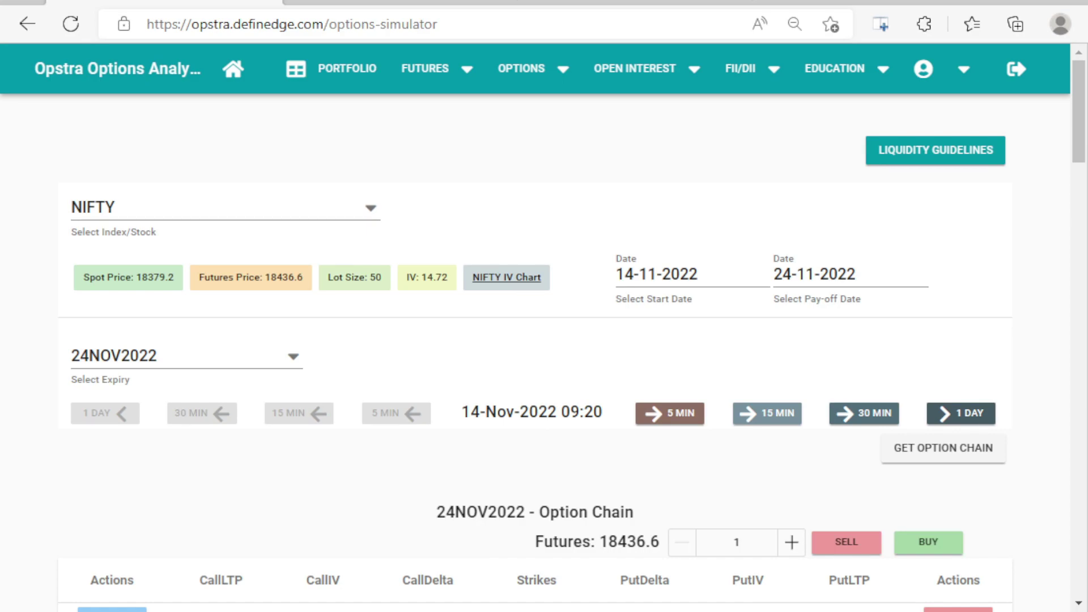
pyautogui.click(816, 275)
pyautogui.click(832, 323)
pyautogui.click(945, 485)
# Select the 27OCT2022 expiry and set the simulation start date to 20-10-2022
pyautogui.scroll(-2, 145, 522)
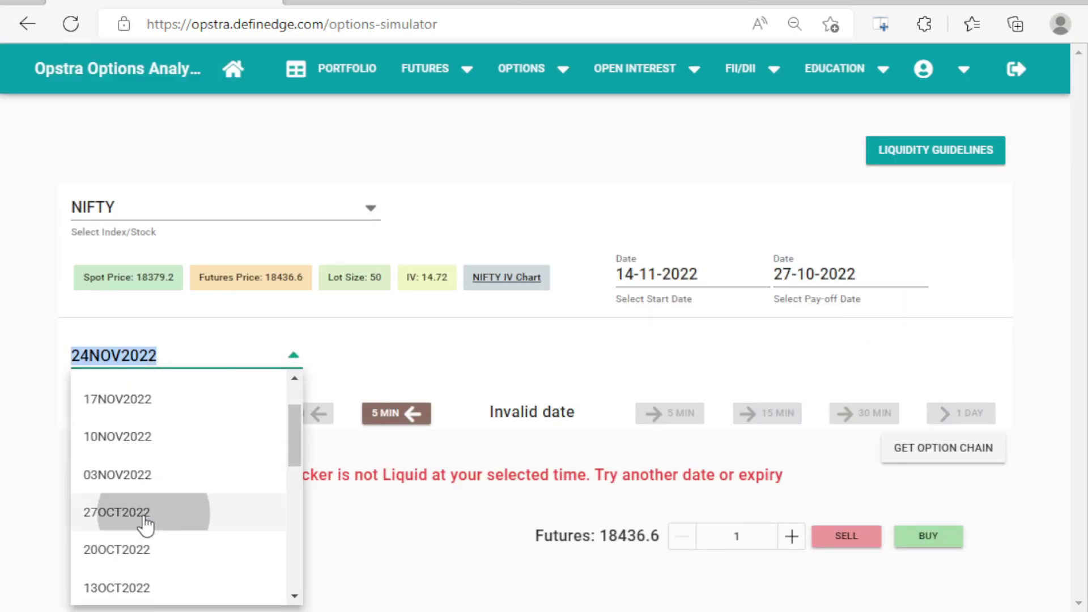
pyautogui.click(145, 516)
pyautogui.click(660, 287)
pyautogui.click(674, 322)
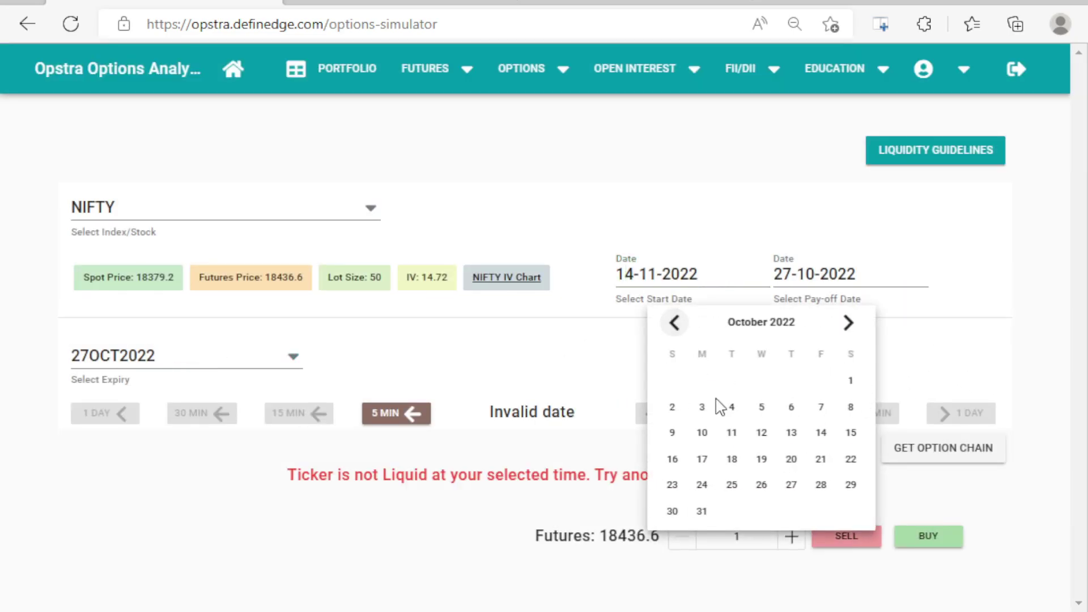
pyautogui.click(791, 459)
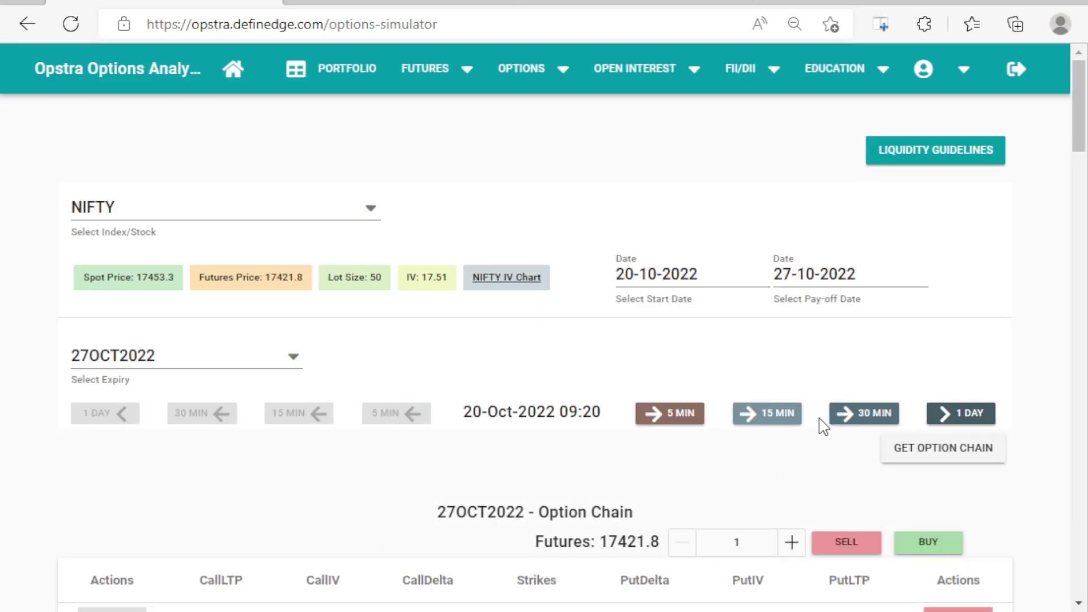
# Advance the simulation time to 20-Oct-2022 15:15 and load the option chain for that time
pyautogui.click(863, 420)
pyautogui.click(286, 417)
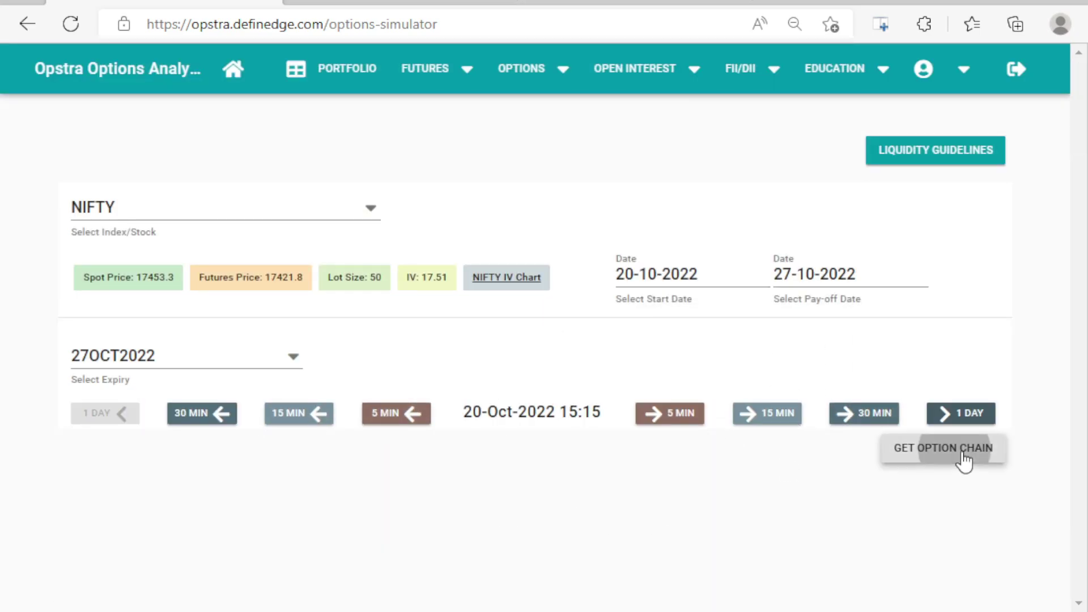
pyautogui.click(963, 453)
pyautogui.scroll(-10, 784, 459)
pyautogui.scroll(12, 161, 357)
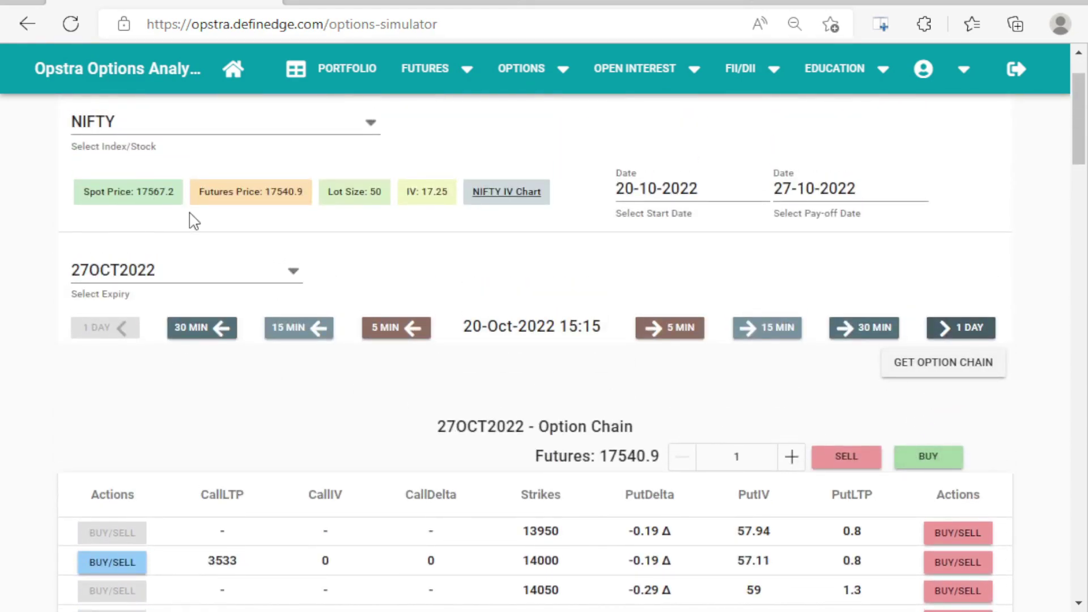
pyautogui.click(942, 371)
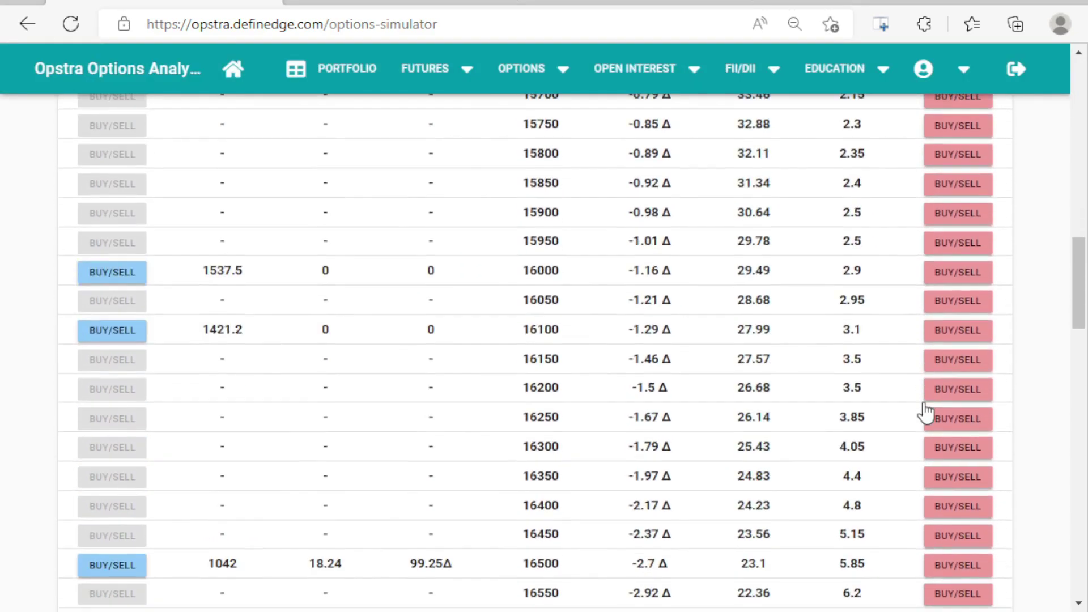
# Add a buy position of 1 lot in the NIFTY 27OCT2022 17500 call
pyautogui.scroll(-15, 926, 411)
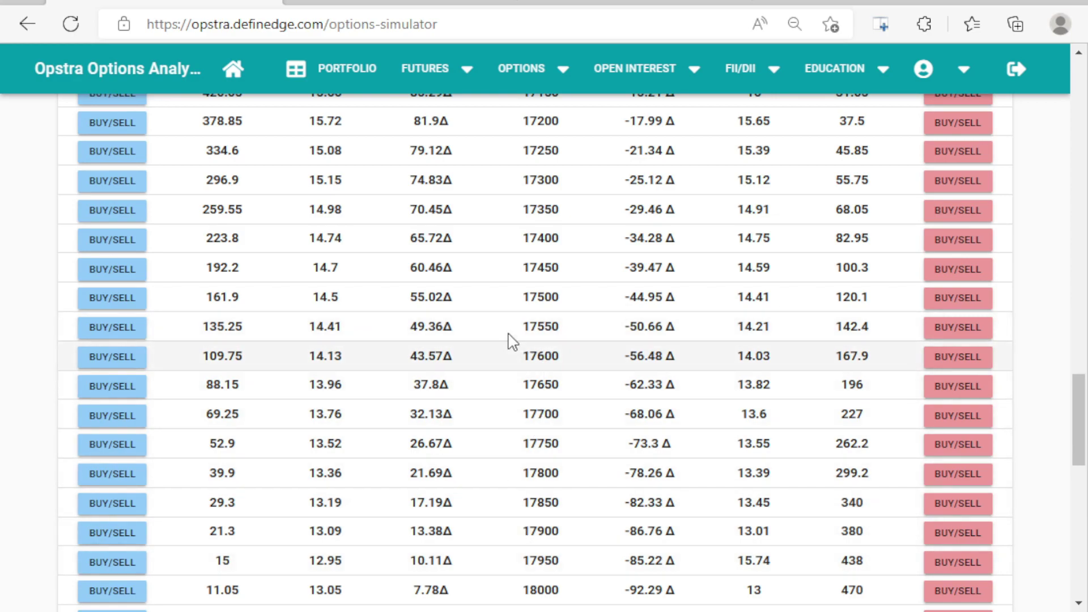
pyautogui.click(113, 297)
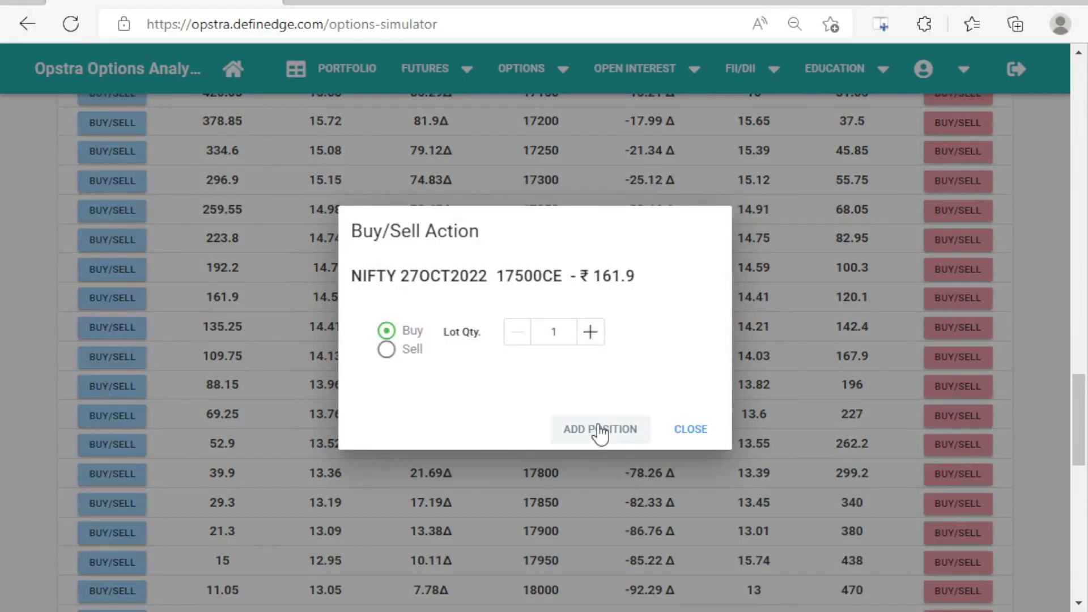
pyautogui.click(599, 436)
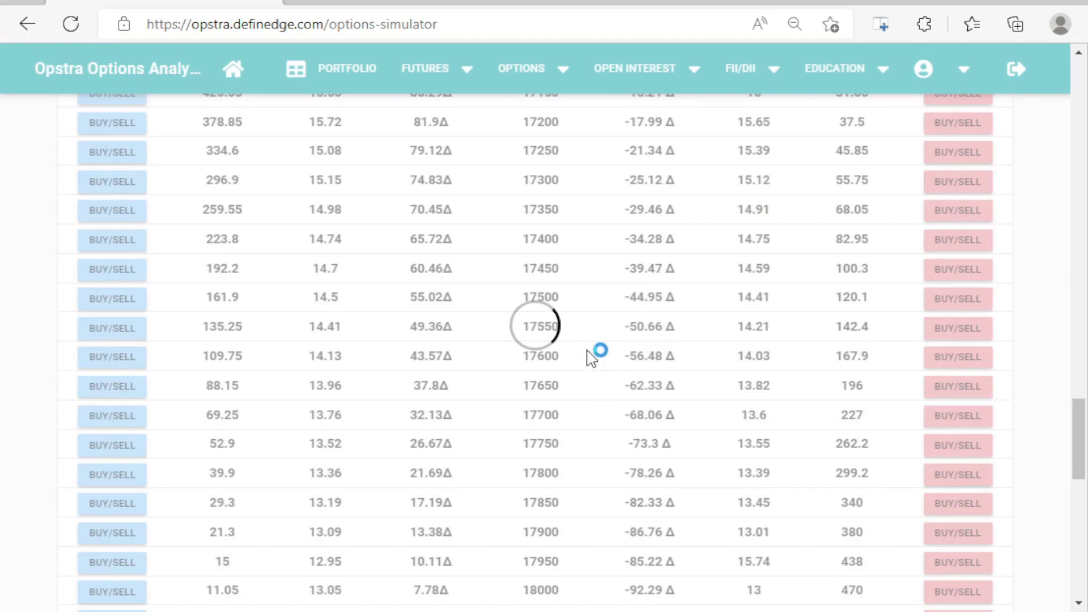
# Add a sell position of 2 lots in the NIFTY 27OCT2022 17700 call
pyautogui.click(133, 417)
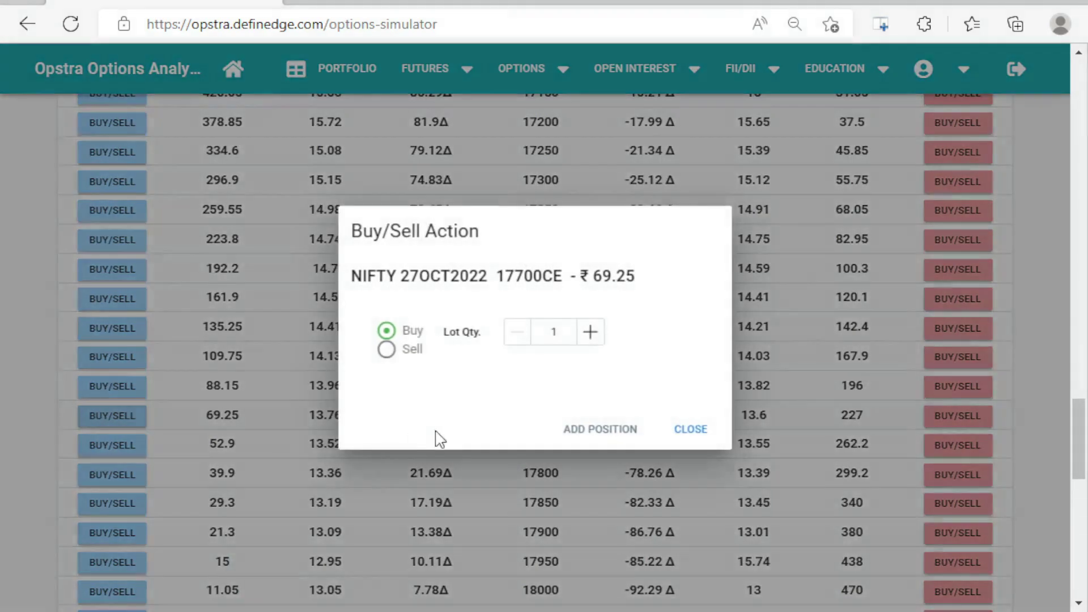
pyautogui.click(386, 349)
pyautogui.click(589, 332)
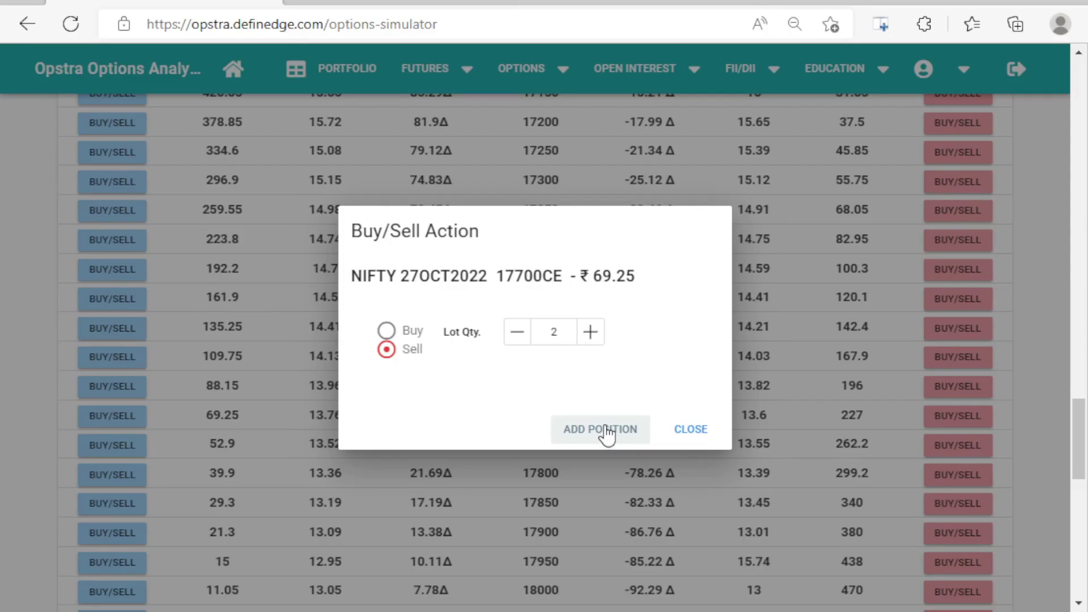
pyautogui.click(606, 433)
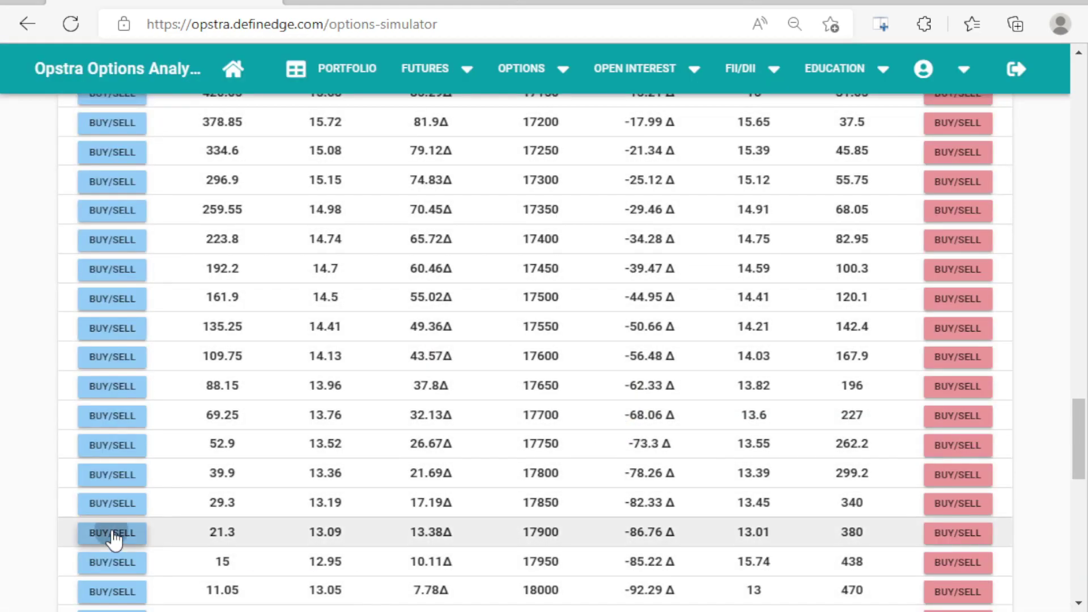
# Add a buy position of 1 lot in the NIFTY 27OCT2022 17900 call
pyautogui.click(112, 533)
pyautogui.click(386, 331)
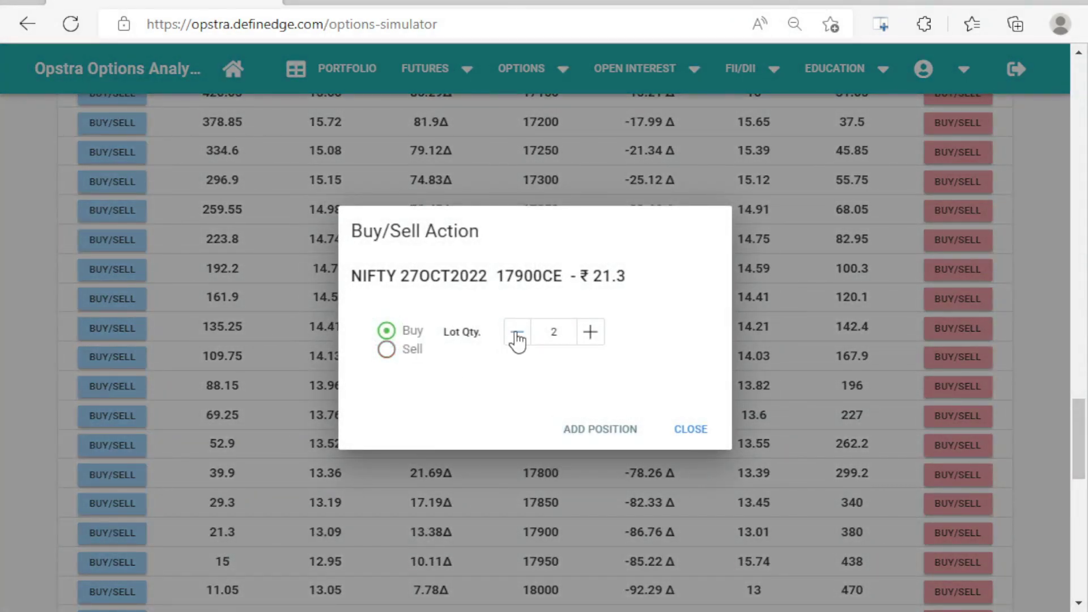
pyautogui.click(595, 430)
# Zoom in on the strategy's payoff chart around the profit peak
pyautogui.scroll(15, 678, 456)
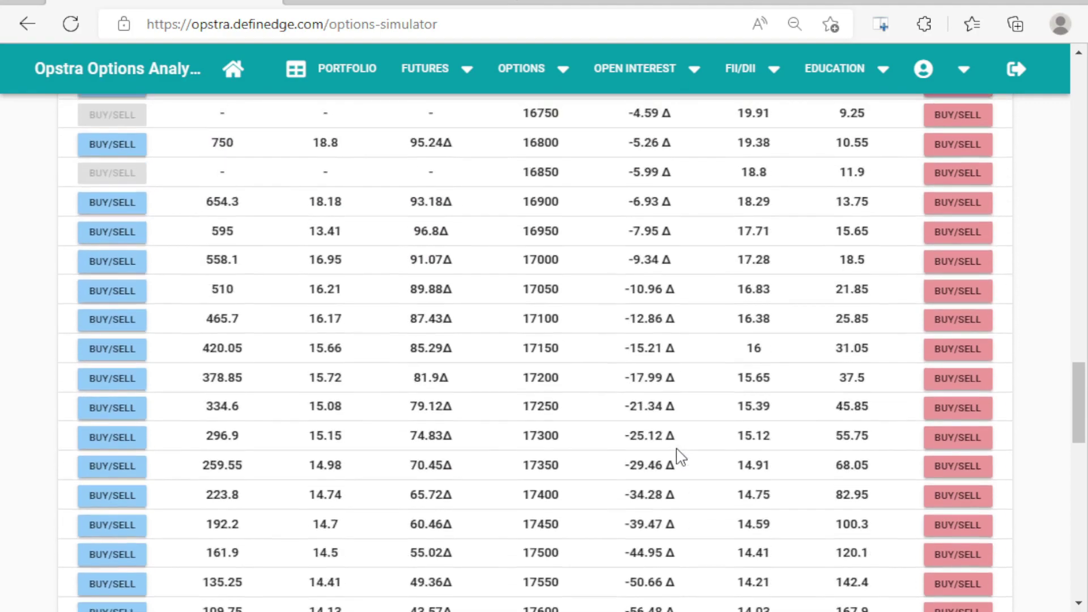
pyautogui.scroll(8, 677, 456)
pyautogui.moveTo(661, 182); pyautogui.dragTo(825, 297)
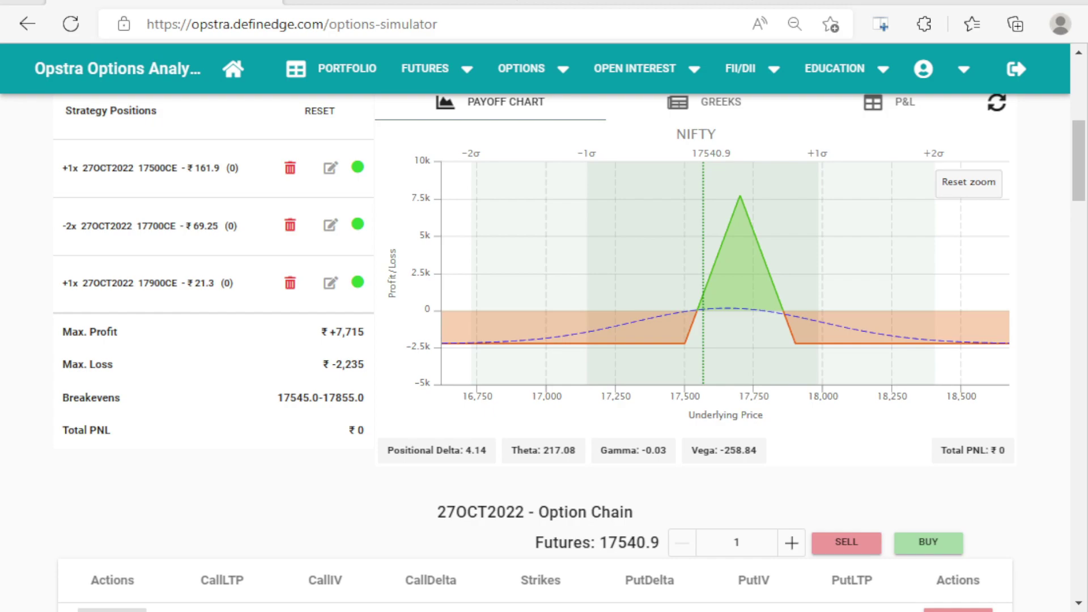
# Advance the simulation in 30-minute increments to 21-Oct-2022 10:30
pyautogui.scroll(3, 843, 487)
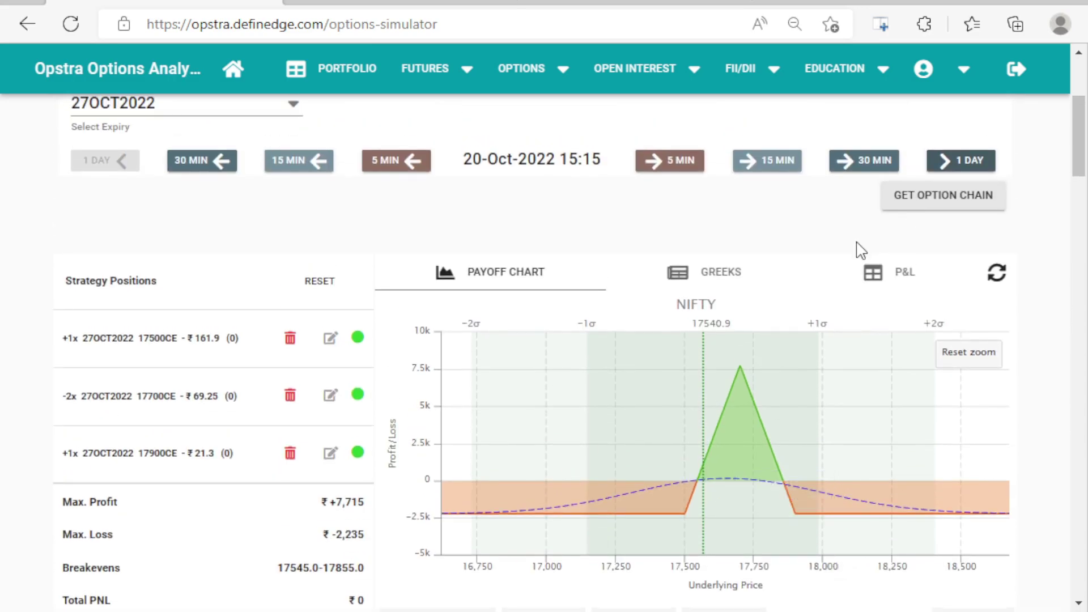
pyautogui.click(860, 161)
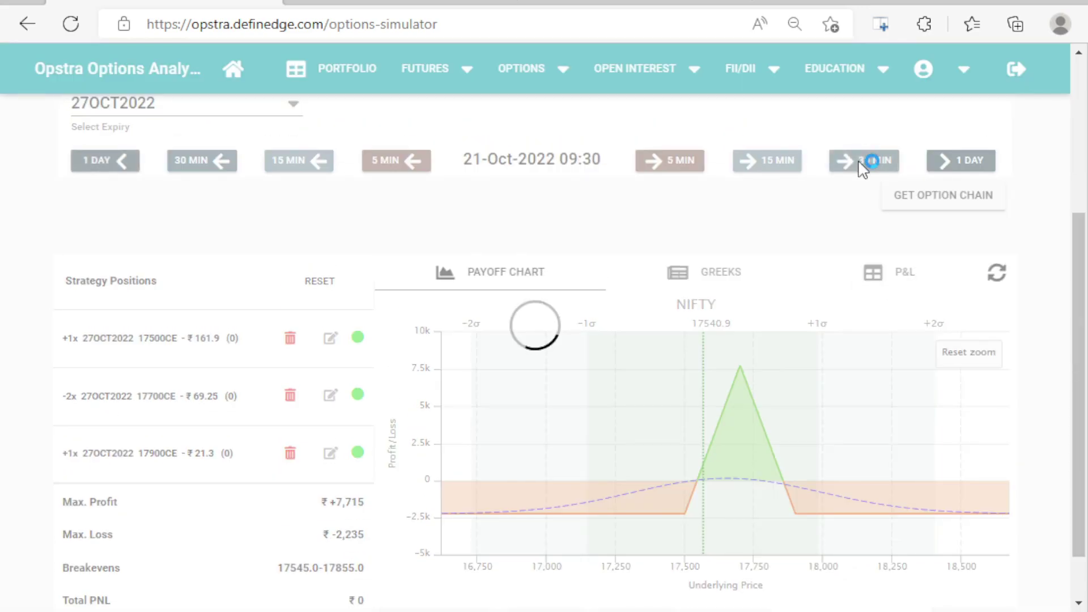
pyautogui.scroll(-1, 850, 260)
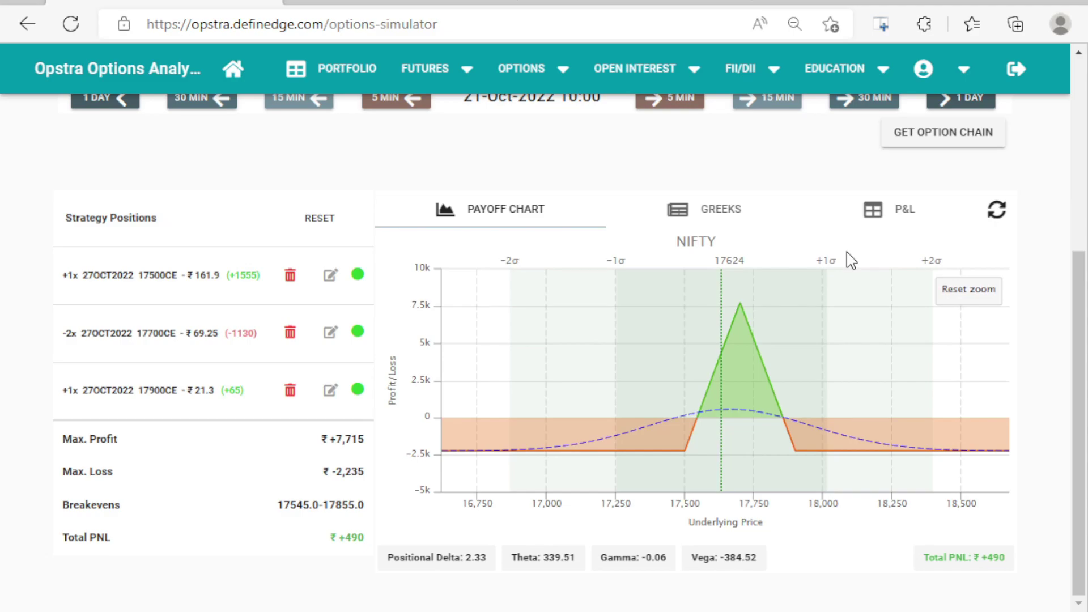
pyautogui.click(859, 106)
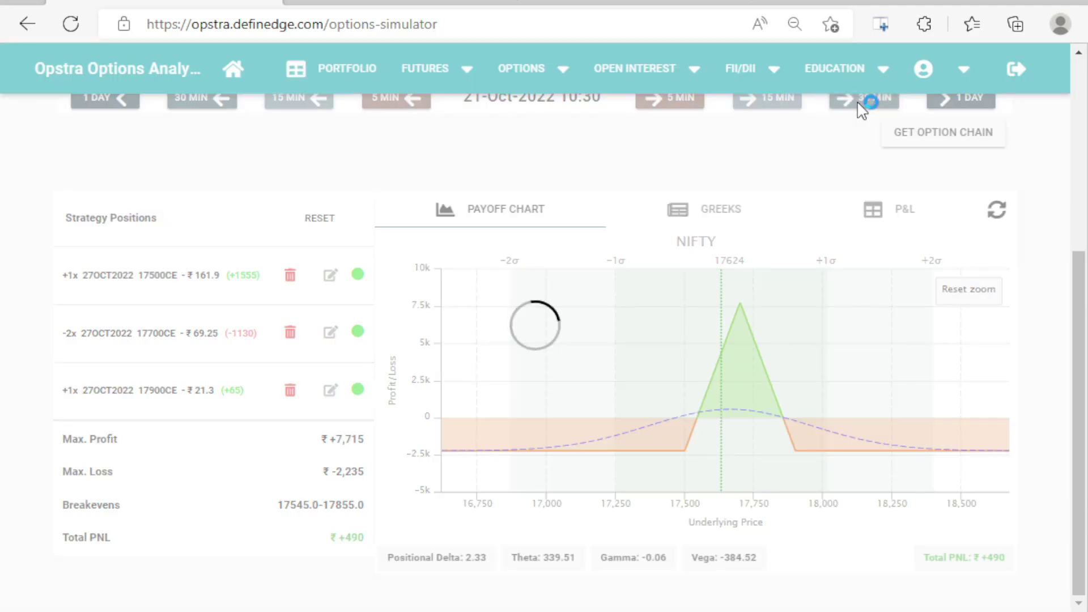
# Zoom in on the payoff chart's profit zone and advance the simulation to 21-Oct-2022 12:30
pyautogui.moveTo(642, 317); pyautogui.dragTo(819, 442)
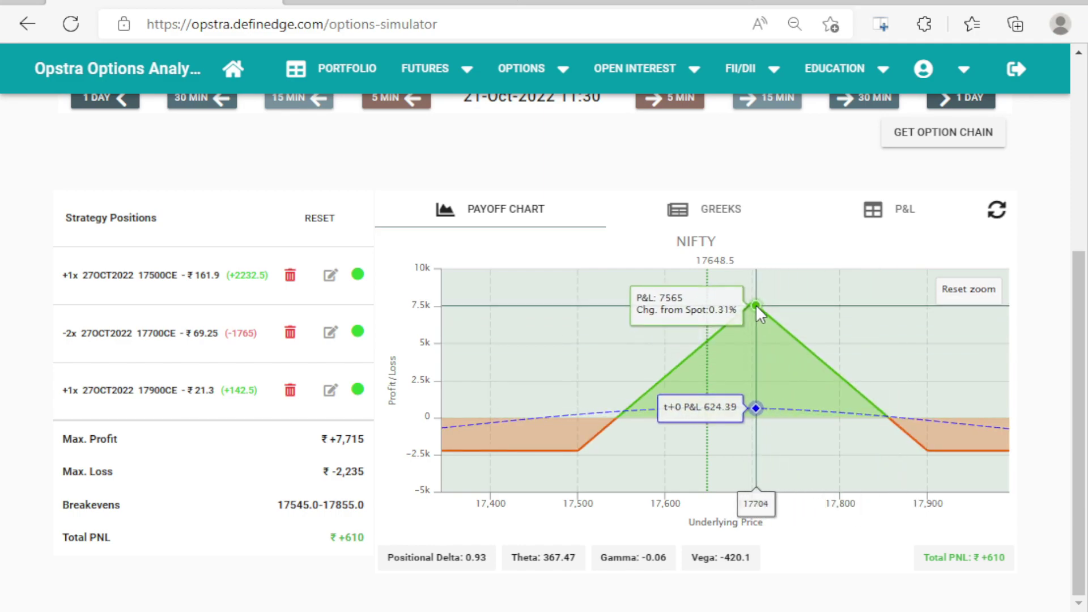
pyautogui.click(864, 97)
pyautogui.click(864, 97)
pyautogui.scroll(1, 1085, 321)
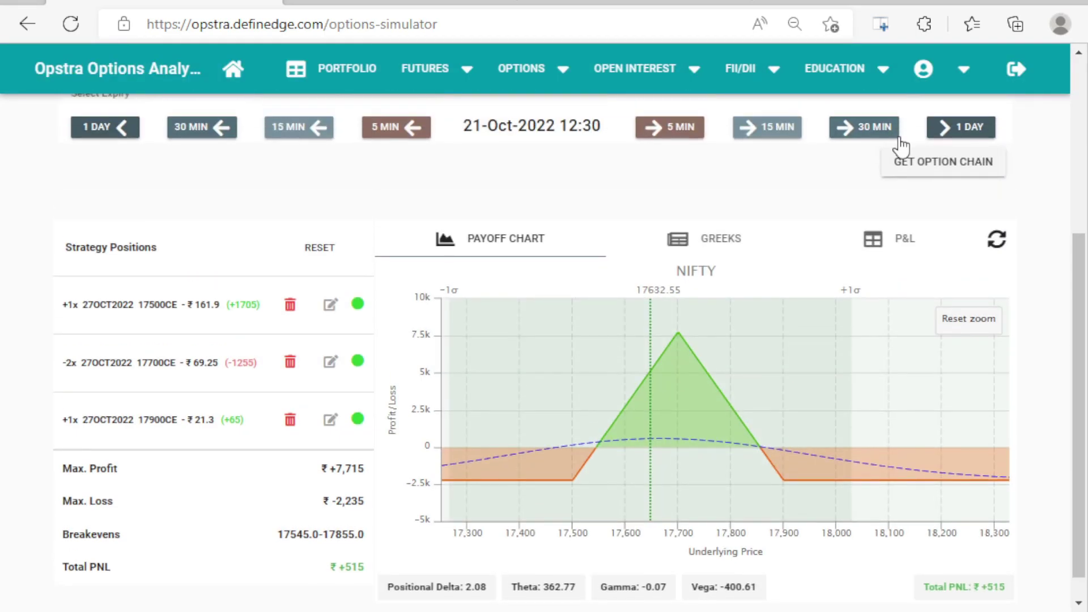
# Advance the simulation in 30-minute increments to 25-Oct-2022 09:45
pyautogui.click(879, 136)
pyautogui.click(878, 136)
pyautogui.click(877, 135)
pyautogui.click(877, 135)
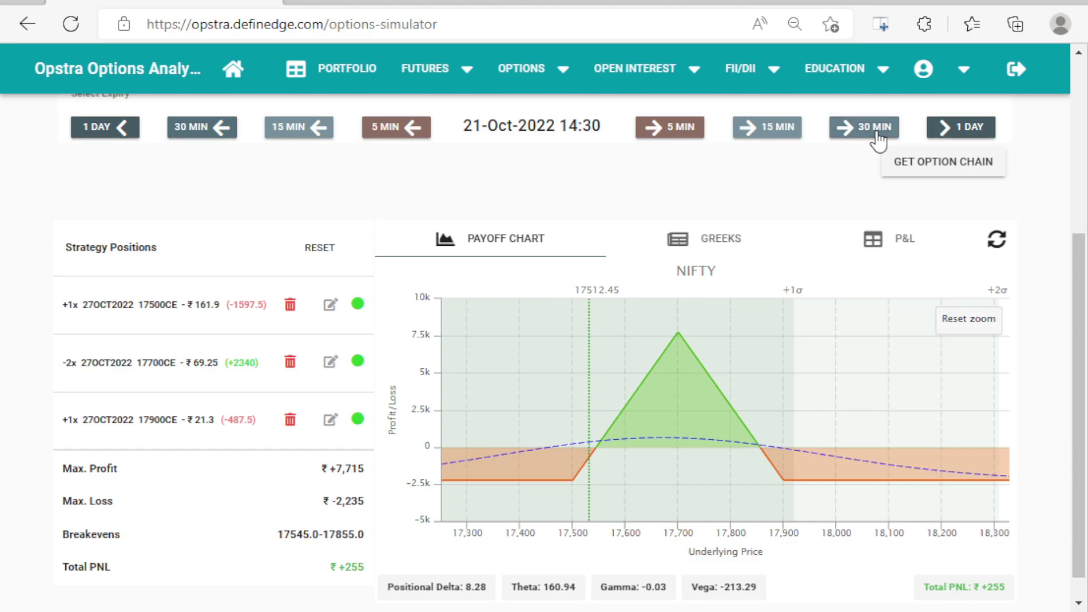
pyautogui.click(878, 136)
pyautogui.click(878, 136)
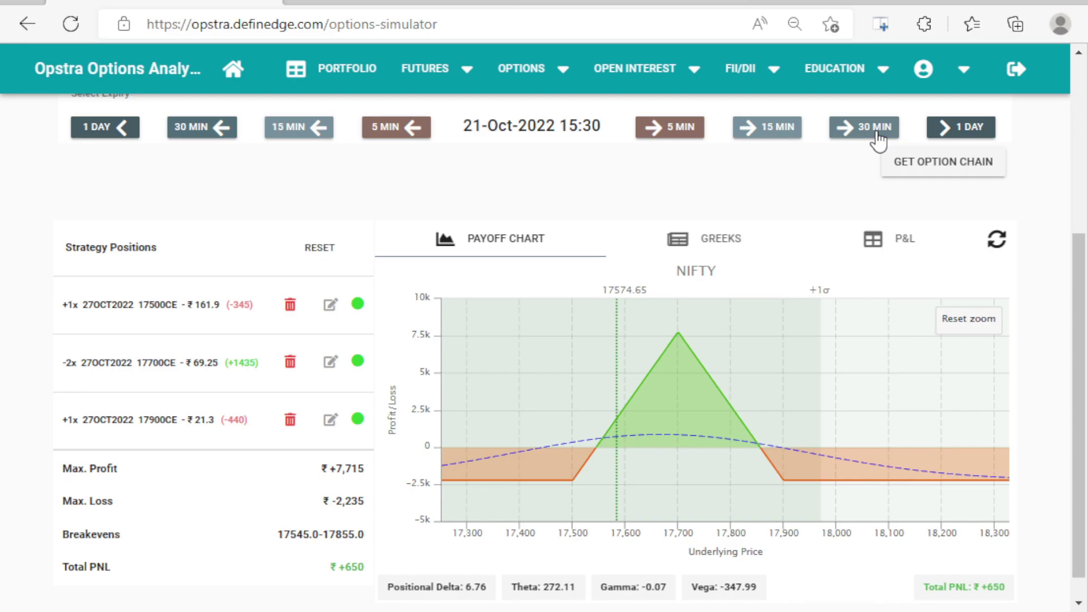
pyautogui.click(878, 136)
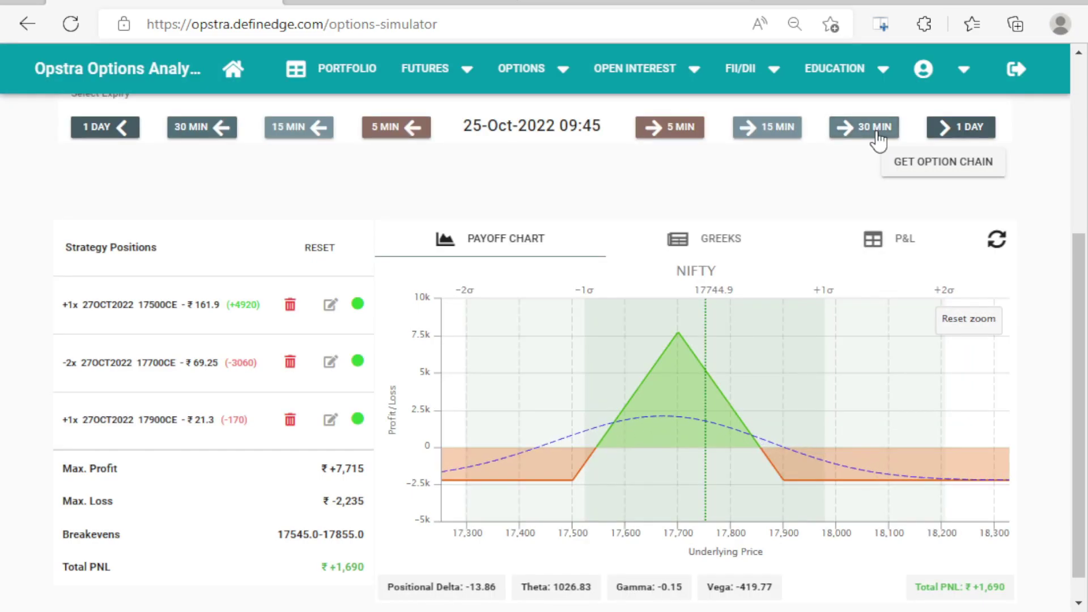
# Show the P&L table and exit the long 17500 call by setting its exit price to 260.3
pyautogui.moveTo(675, 358)
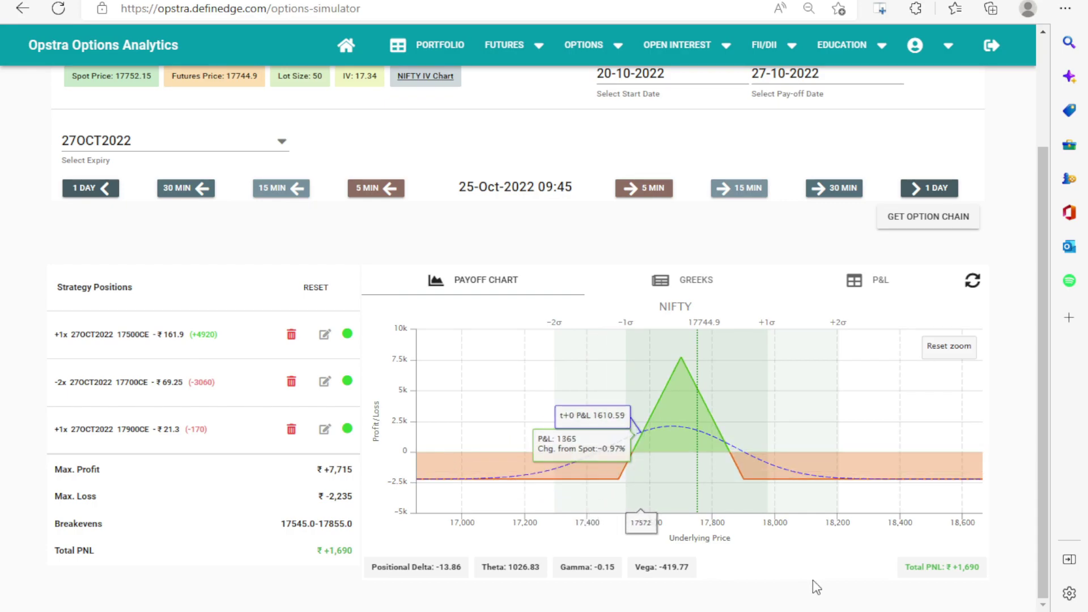
pyautogui.click(882, 281)
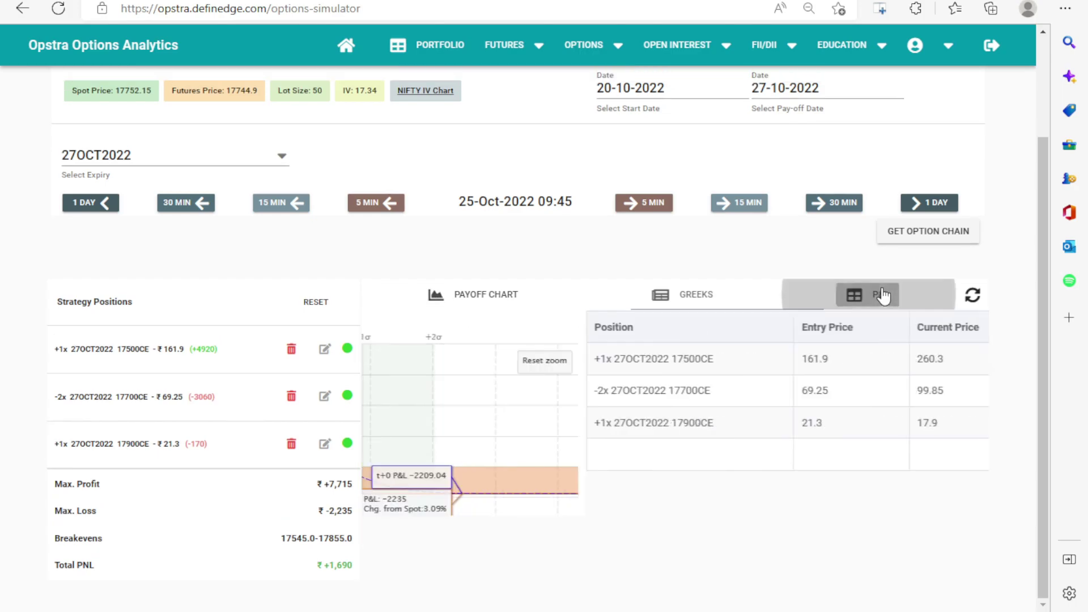
pyautogui.click(325, 349)
pyautogui.click(336, 360)
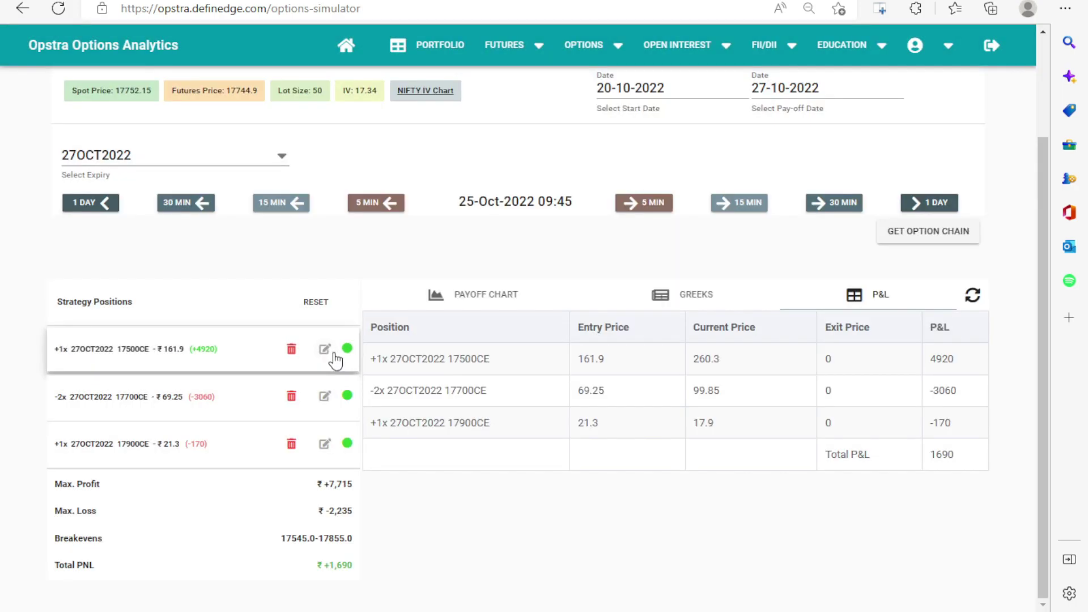
pyautogui.click(324, 349)
pyautogui.click(416, 346)
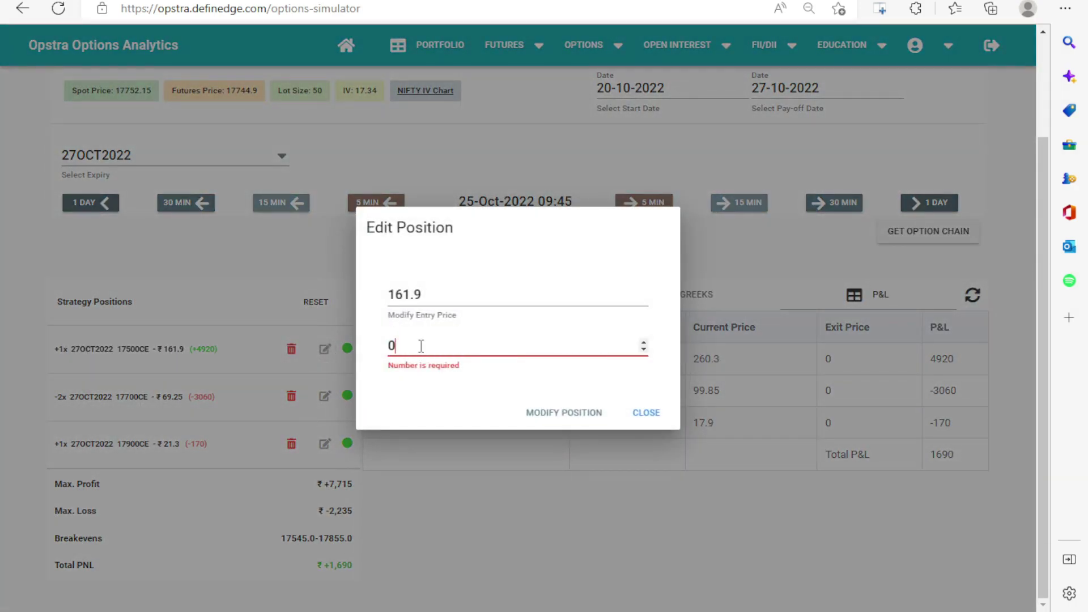
pyautogui.write('260.3')
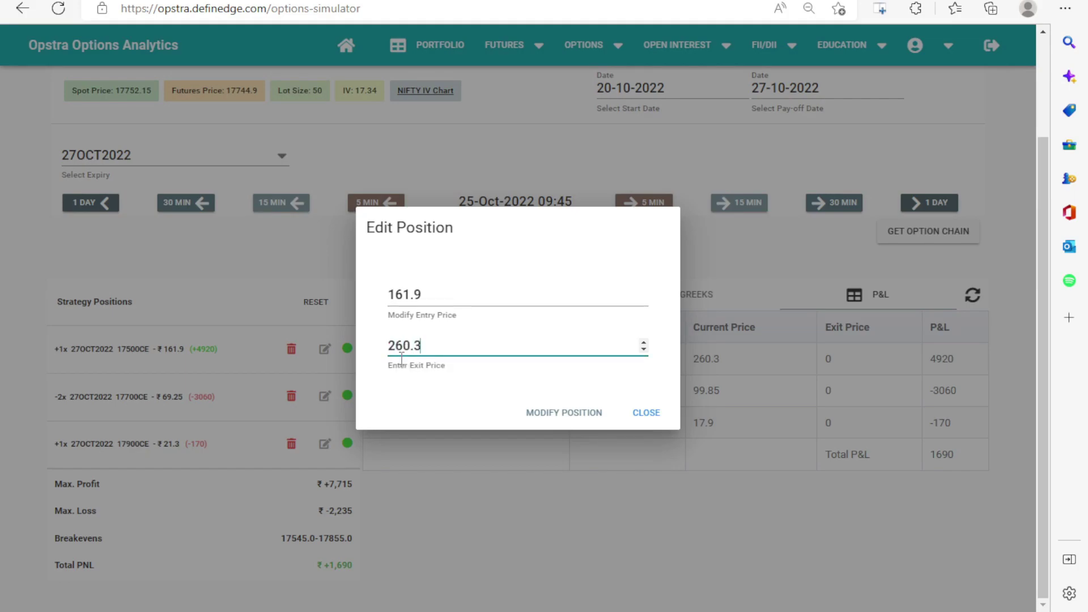
pyautogui.click(545, 412)
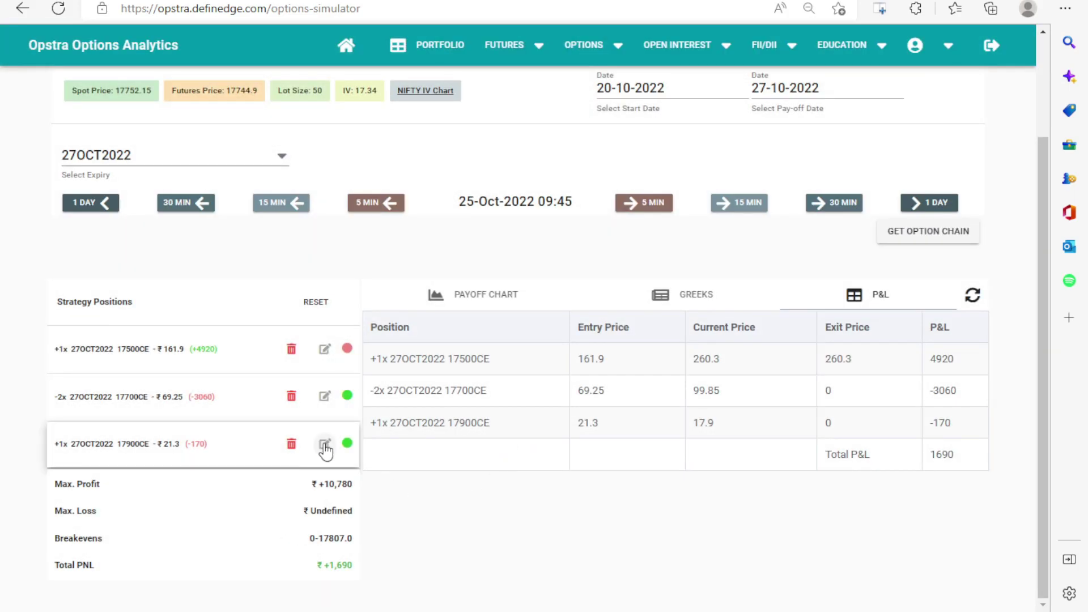
# Exit the long 17900 call by setting its exit price to 17.9
pyautogui.click(325, 445)
pyautogui.click(403, 346)
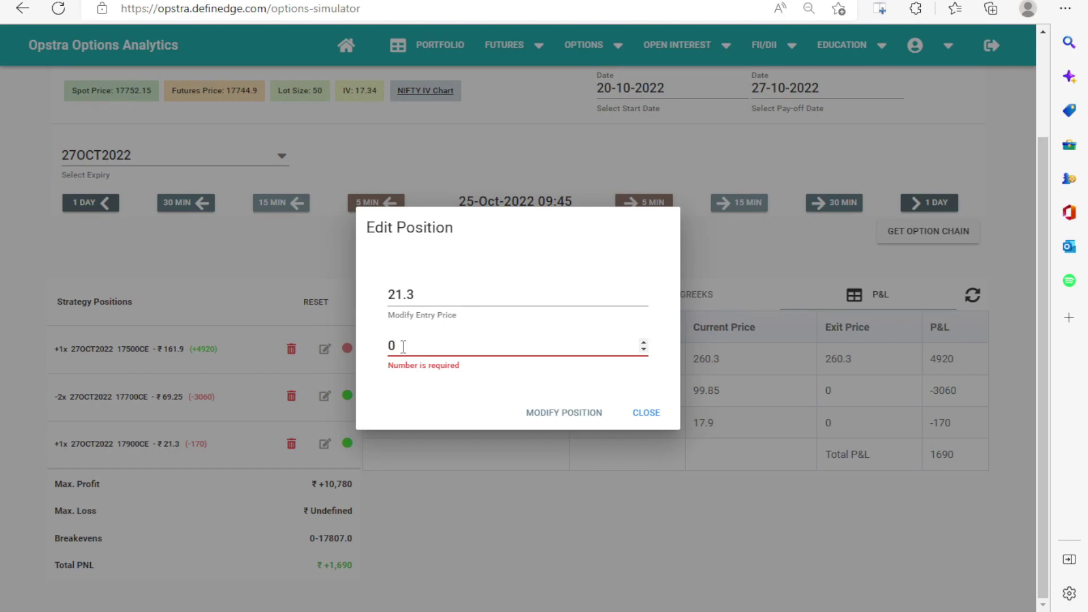
pyautogui.write('17.9')
pyautogui.click(545, 413)
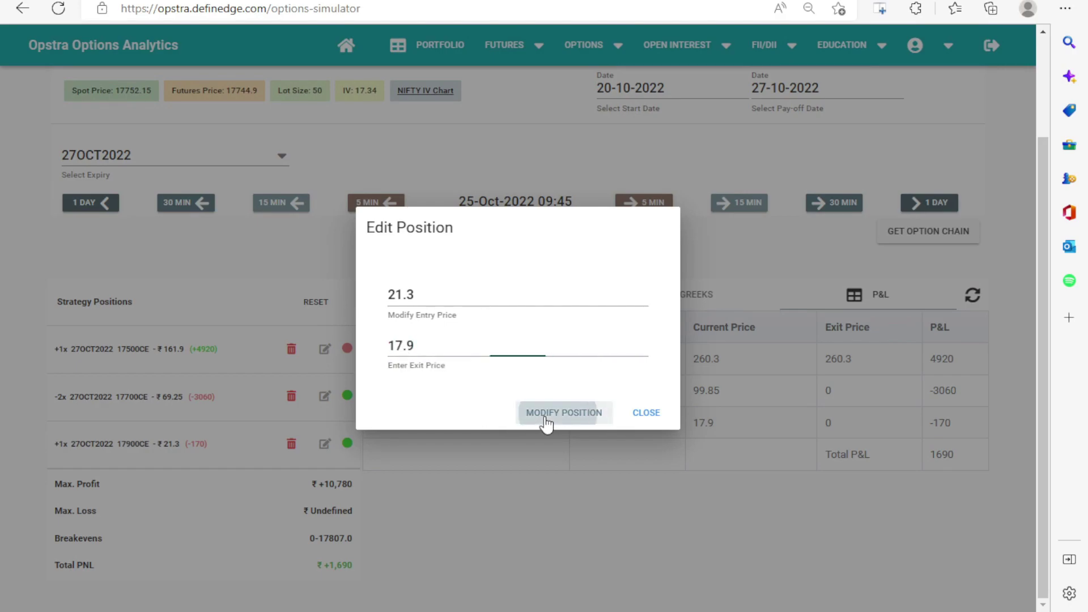
# Add one-lot buy positions in the 27OCT2022 17550 call at 216.35 and the 17850 call at 30.5 from the option chain
pyautogui.click(928, 231)
pyautogui.scroll(-20, 754, 356)
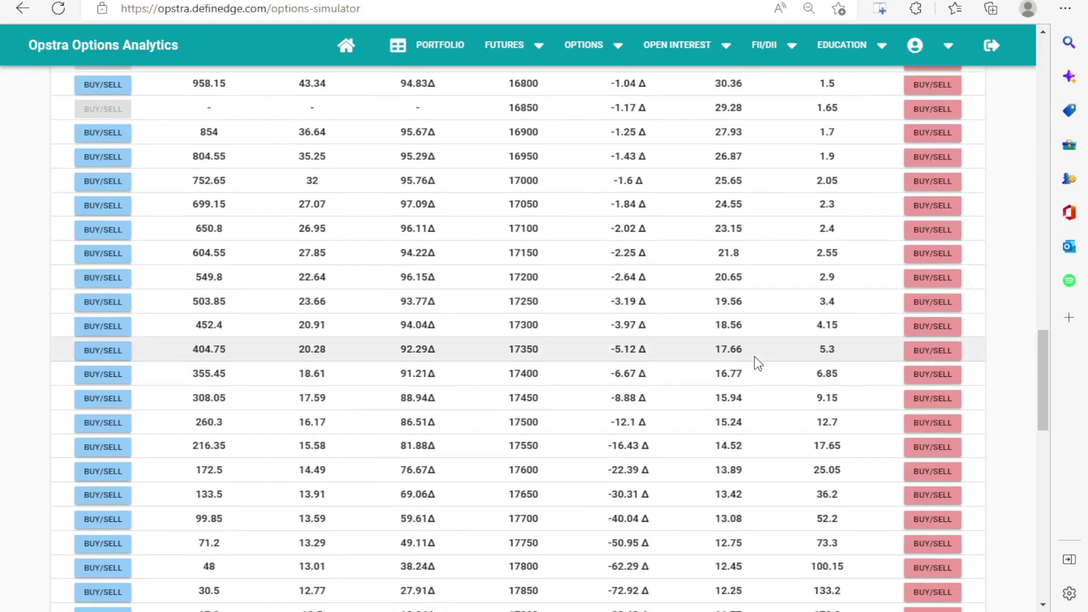
pyautogui.scroll(-3, 753, 363)
pyautogui.click(123, 276)
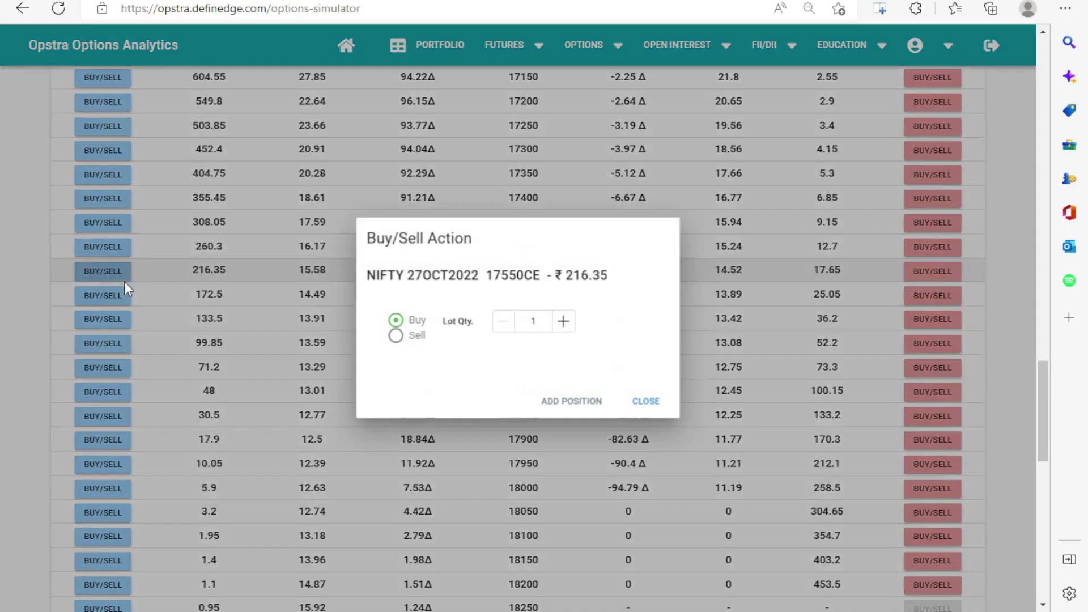
pyautogui.click(568, 400)
pyautogui.click(107, 416)
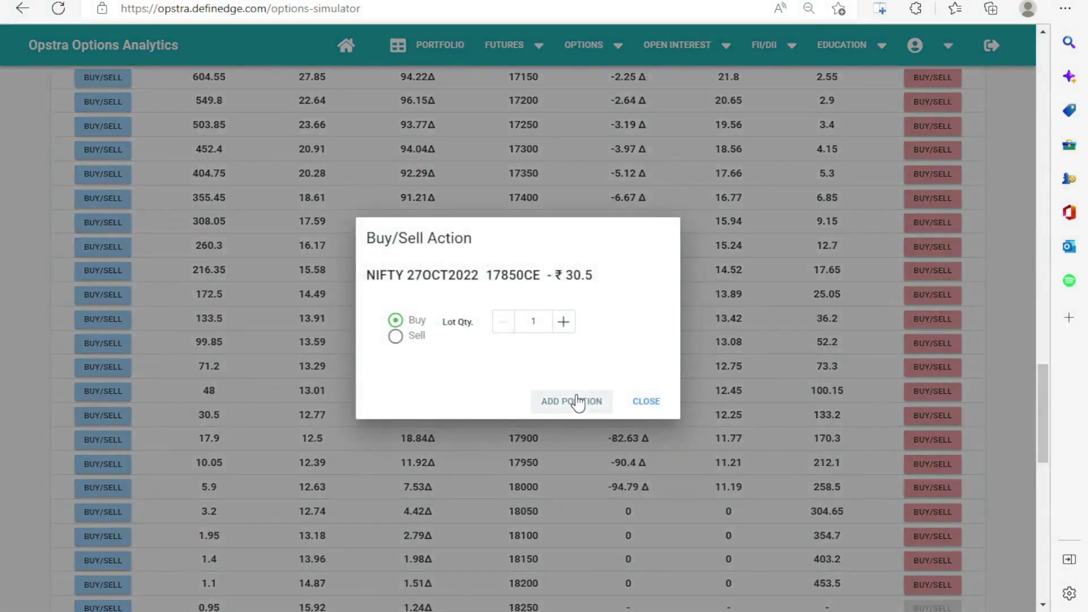
pyautogui.click(573, 401)
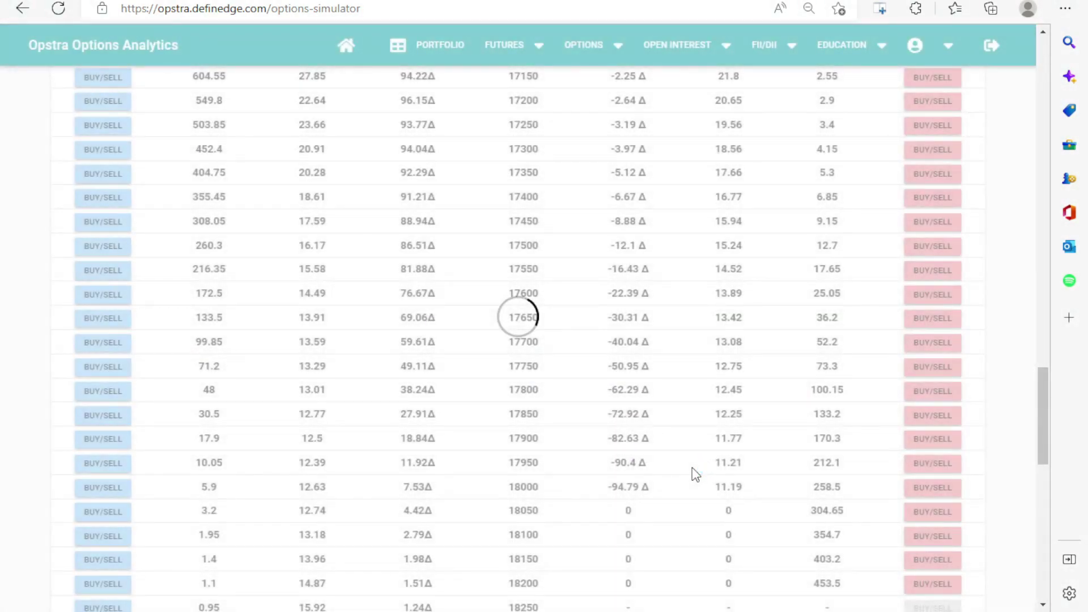
# Show the payoff chart of the adjusted butterfly and advance the simulation in 30-minute increments to 25-Oct-2022 10:45
pyautogui.click(487, 420)
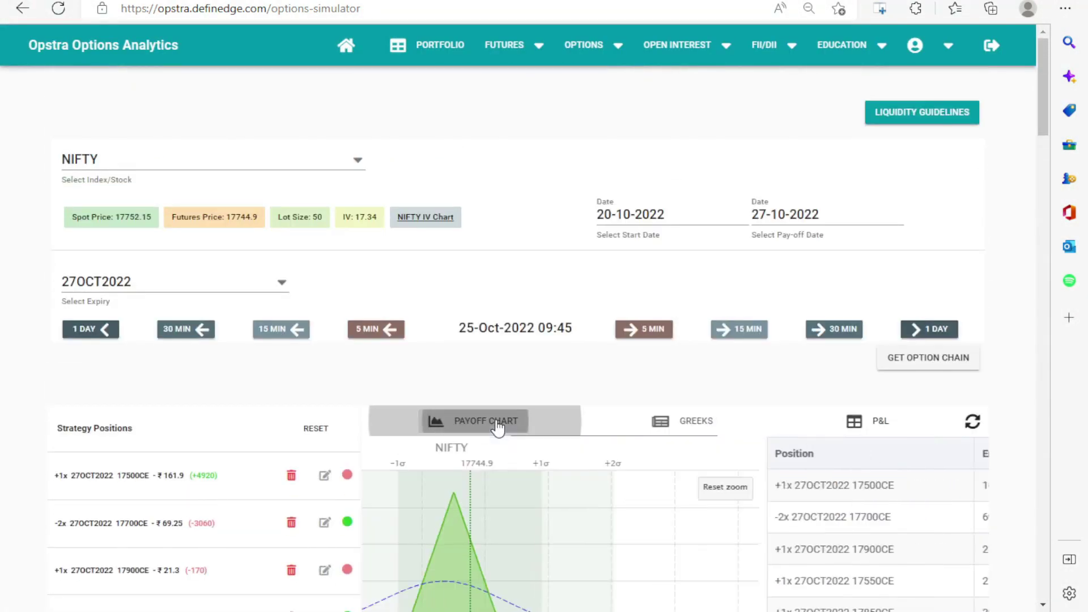
pyautogui.scroll(-6, 499, 426)
pyautogui.scroll(2, 499, 426)
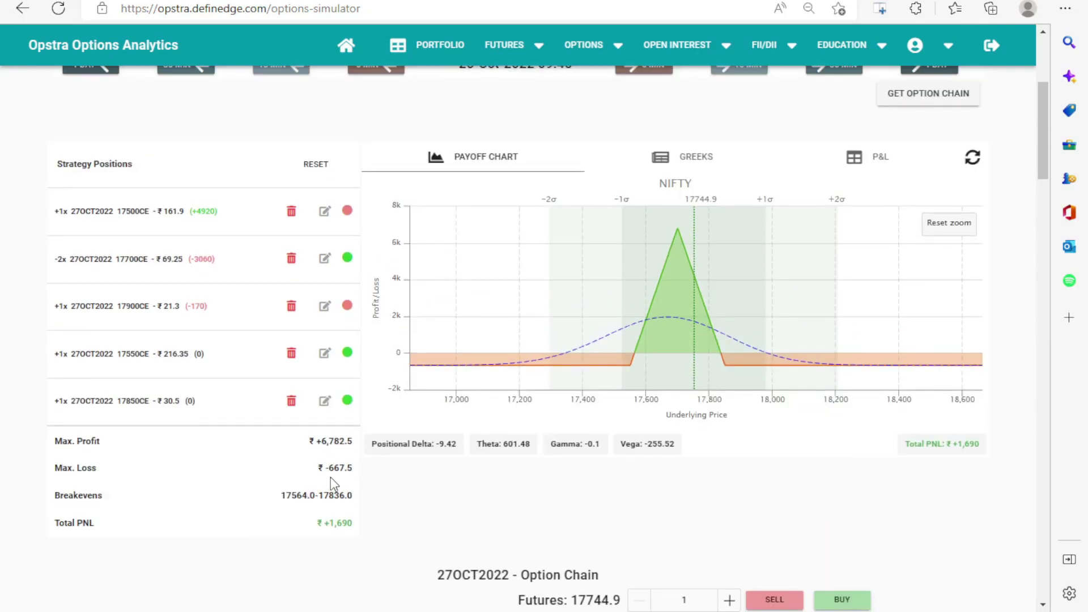
pyautogui.scroll(2, 740, 503)
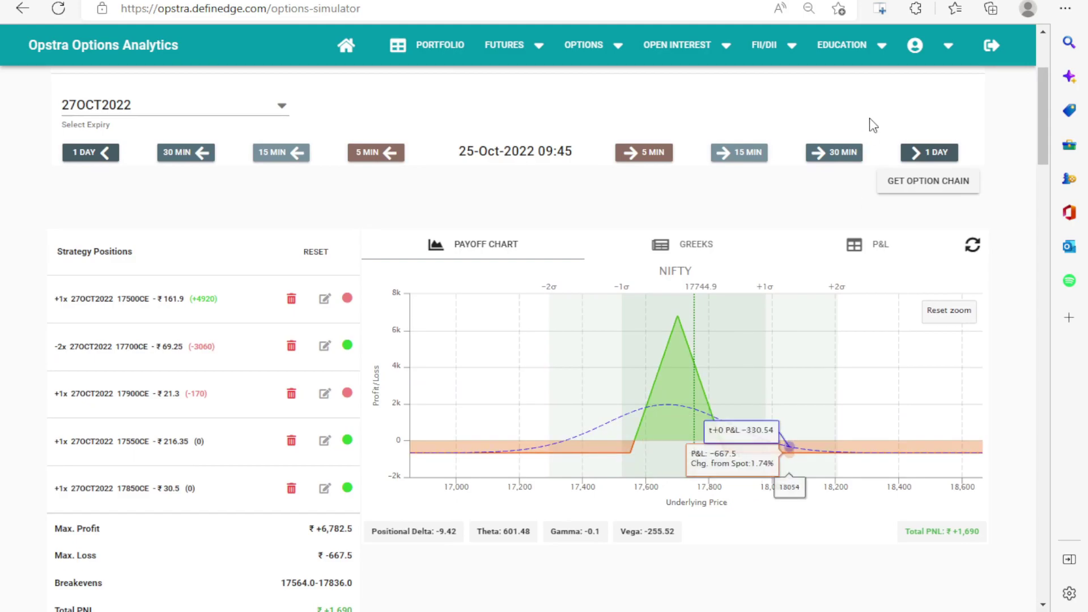
pyautogui.click(844, 155)
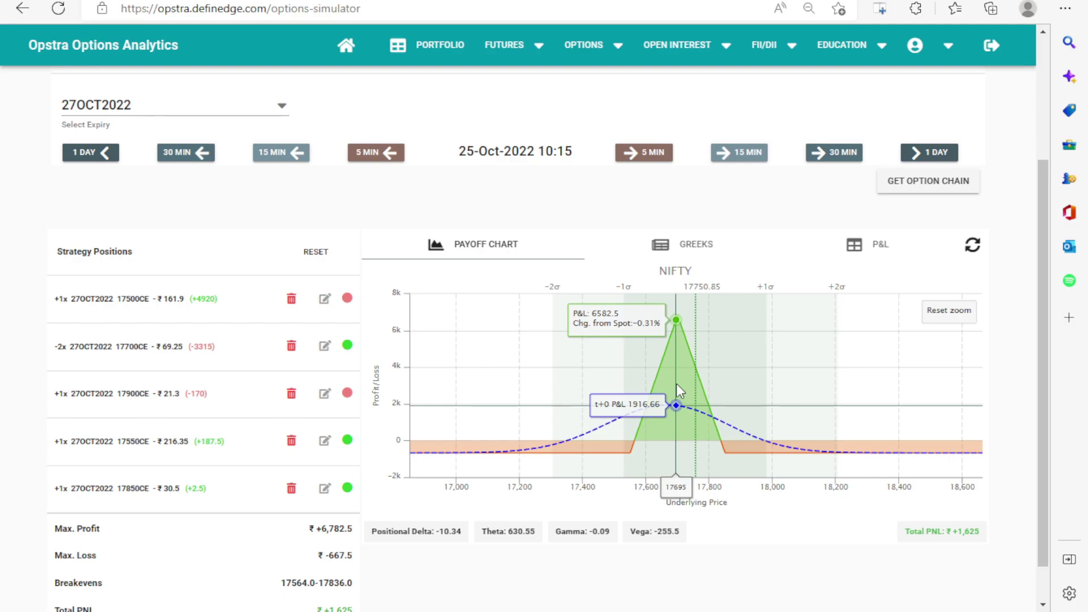
pyautogui.click(831, 154)
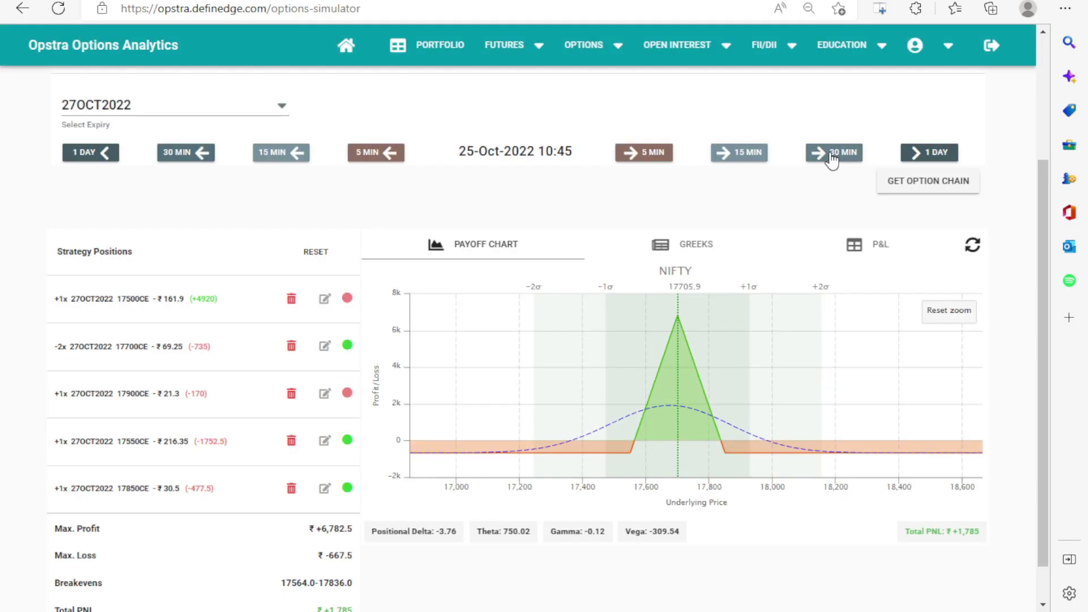
# Show the P&L table and exit the long 17550 call by setting its exit price to 181.3
pyautogui.scroll(-1, 822, 210)
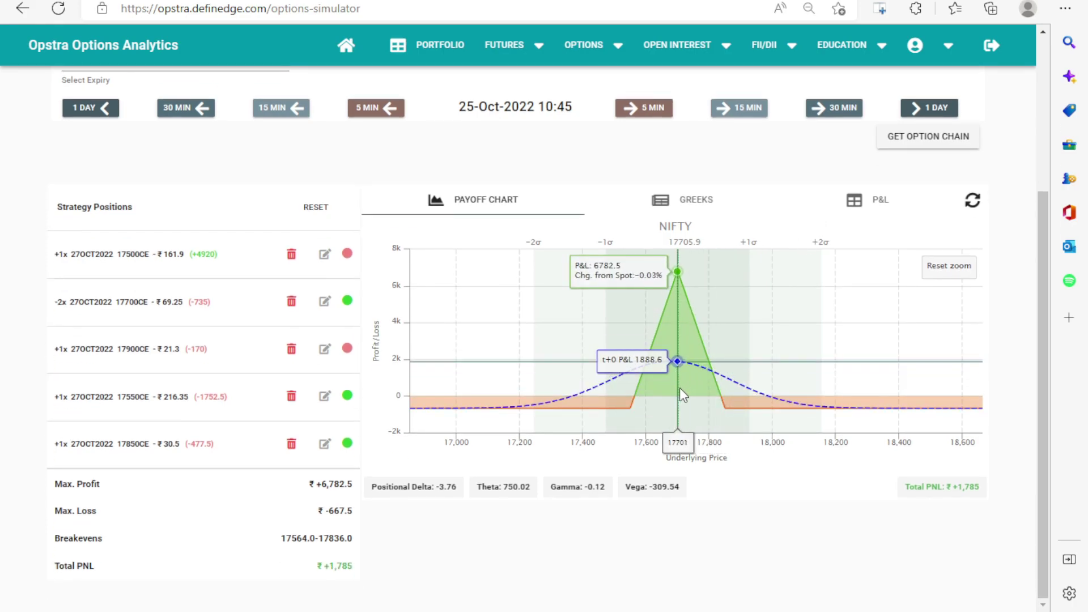
pyautogui.click(859, 210)
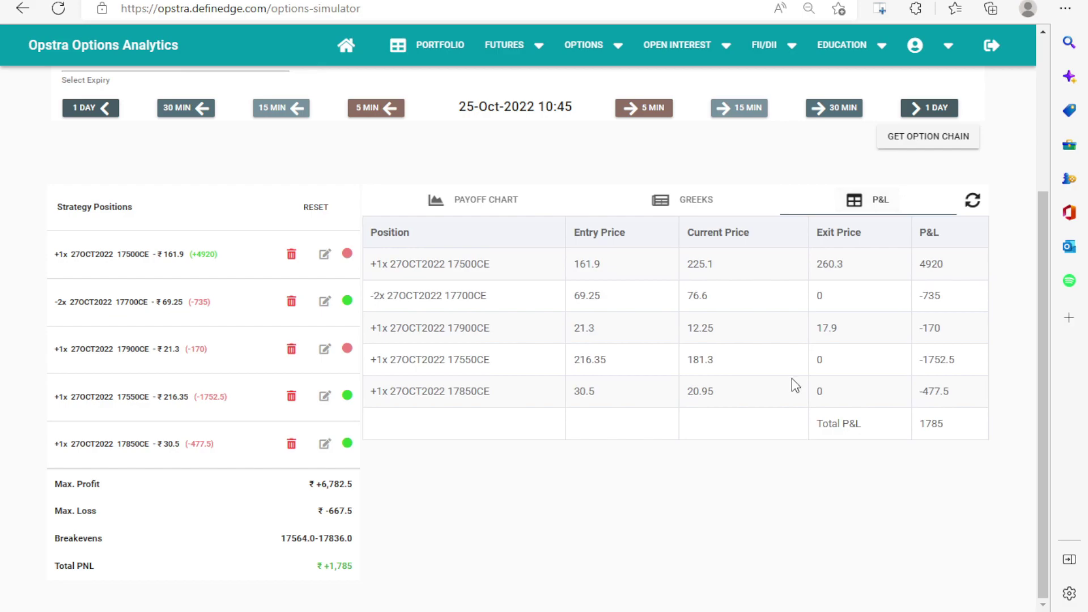
pyautogui.click(325, 396)
pyautogui.click(431, 348)
pyautogui.press('BackSpace')
pyautogui.write('1813')
pyautogui.press('BackSpace')
pyautogui.write('.3')
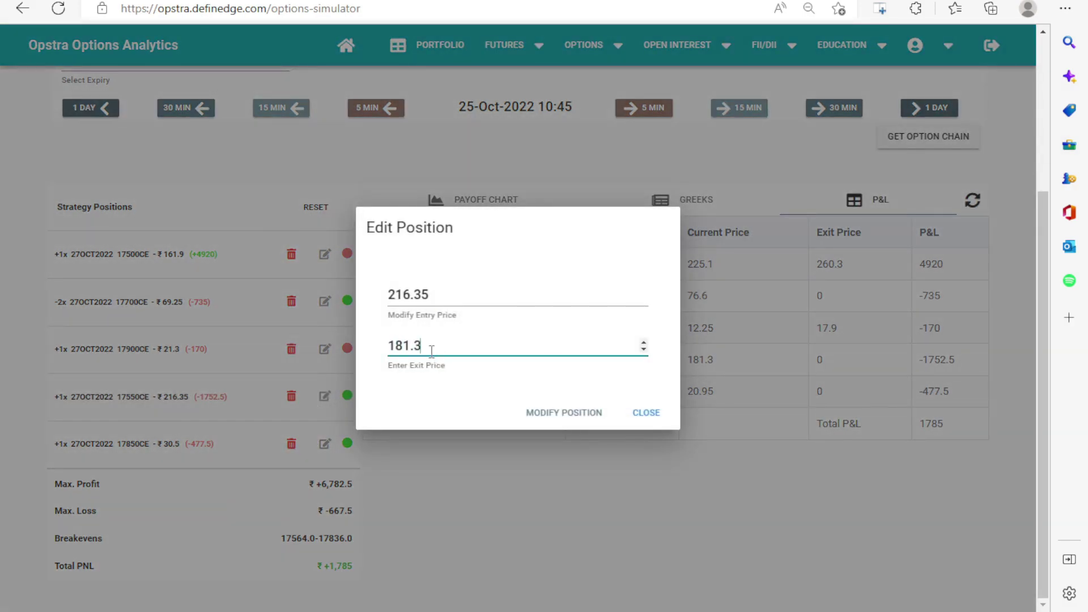
pyautogui.click(554, 416)
# Exit the long 17850 call by setting its exit price to 20.95, and check the payoff chart and P&L table
pyautogui.click(325, 444)
pyautogui.click(426, 346)
pyautogui.press('BackSpace')
pyautogui.write('20.95')
pyautogui.click(564, 412)
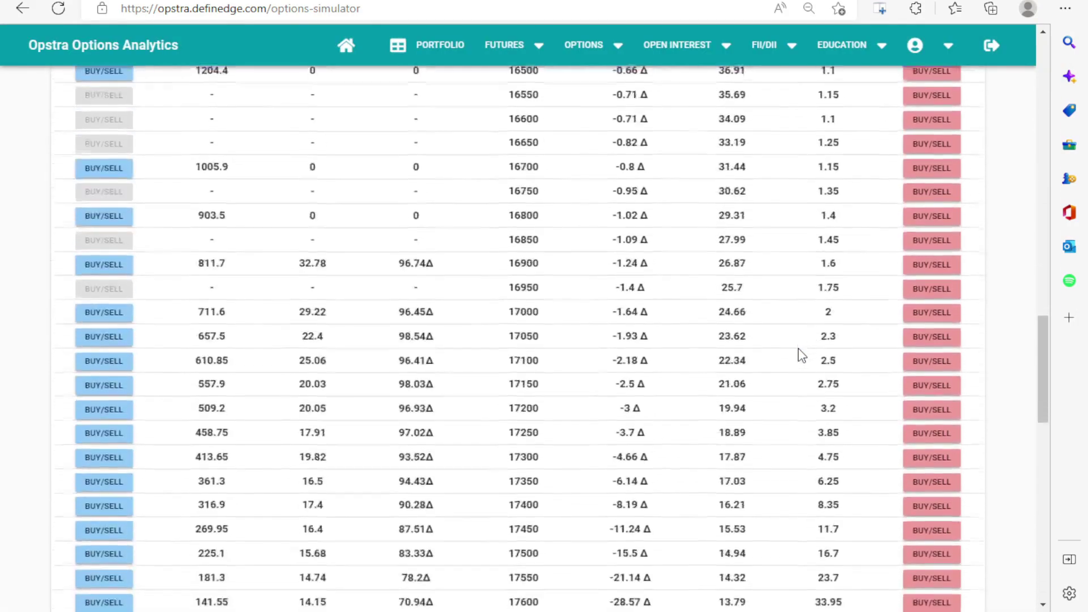
pyautogui.click(485, 290)
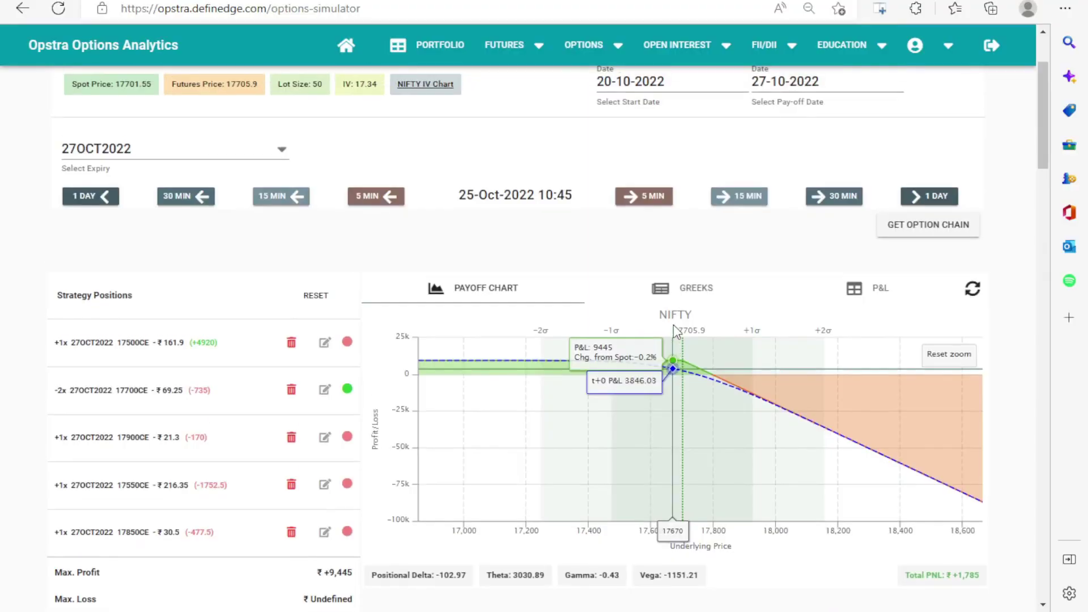
pyautogui.click(870, 288)
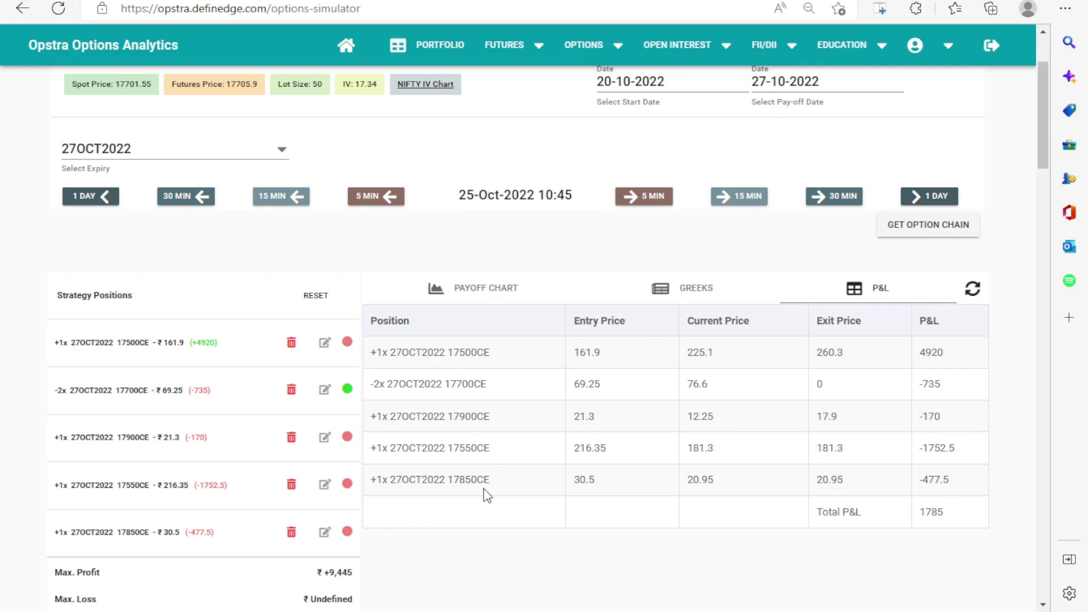
# Add one-lot buy positions in the 27OCT2022 17600 call at 141.55 and the 17800 call at 34.45 from the option chain
pyautogui.click(907, 229)
pyautogui.scroll(-20, 755, 368)
pyautogui.scroll(6, 754, 365)
pyautogui.click(104, 326)
pyautogui.click(541, 395)
pyautogui.click(94, 423)
pyautogui.click(548, 401)
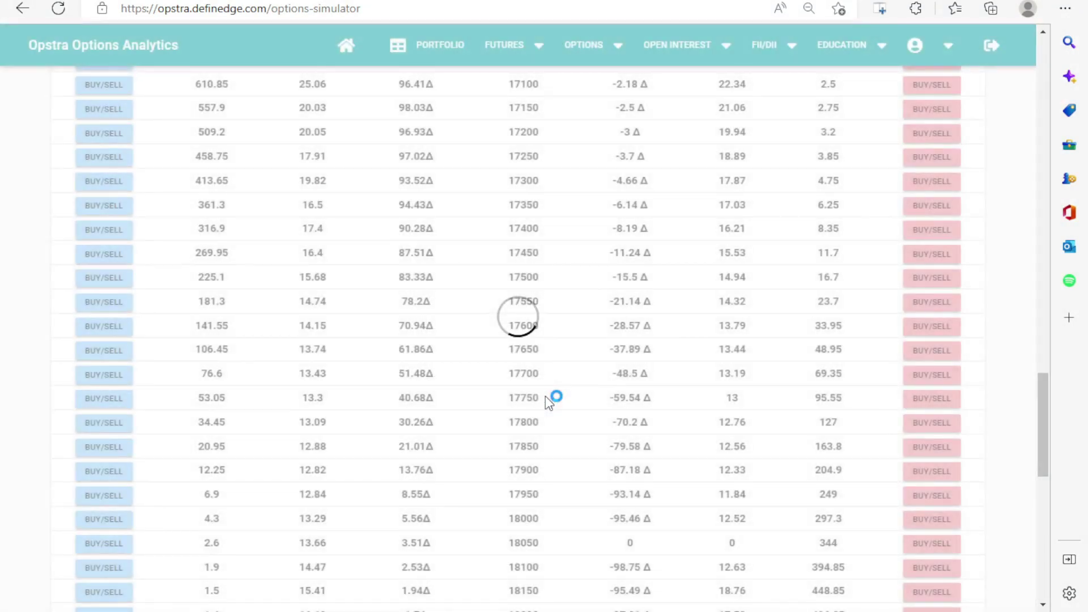
# Examine the narrowed butterfly's payoff chart together with its position list and maximum profit and loss
pyautogui.click(494, 286)
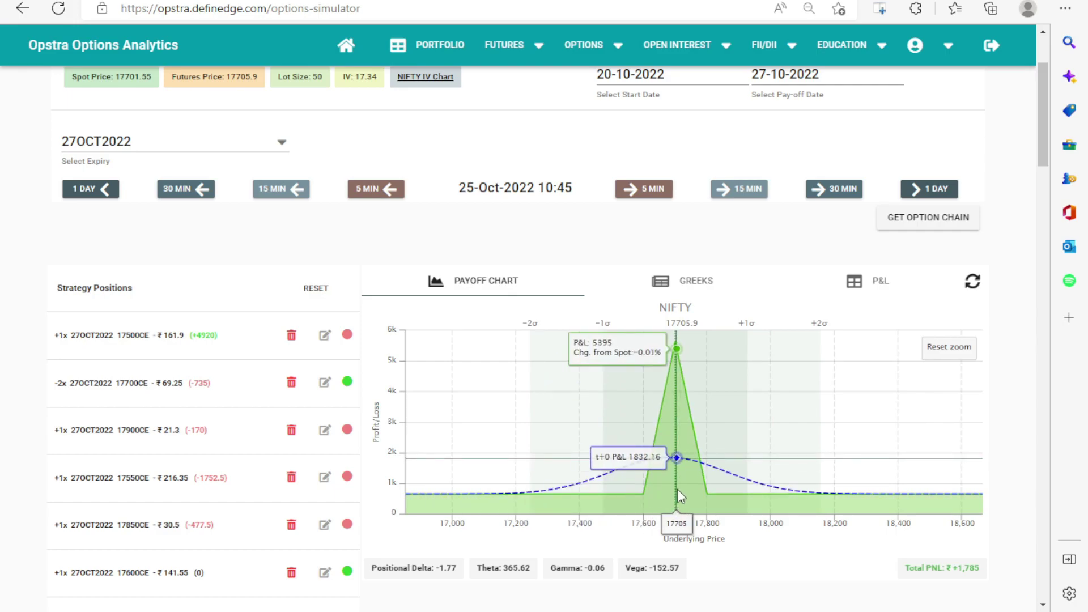
pyautogui.scroll(-8, 787, 567)
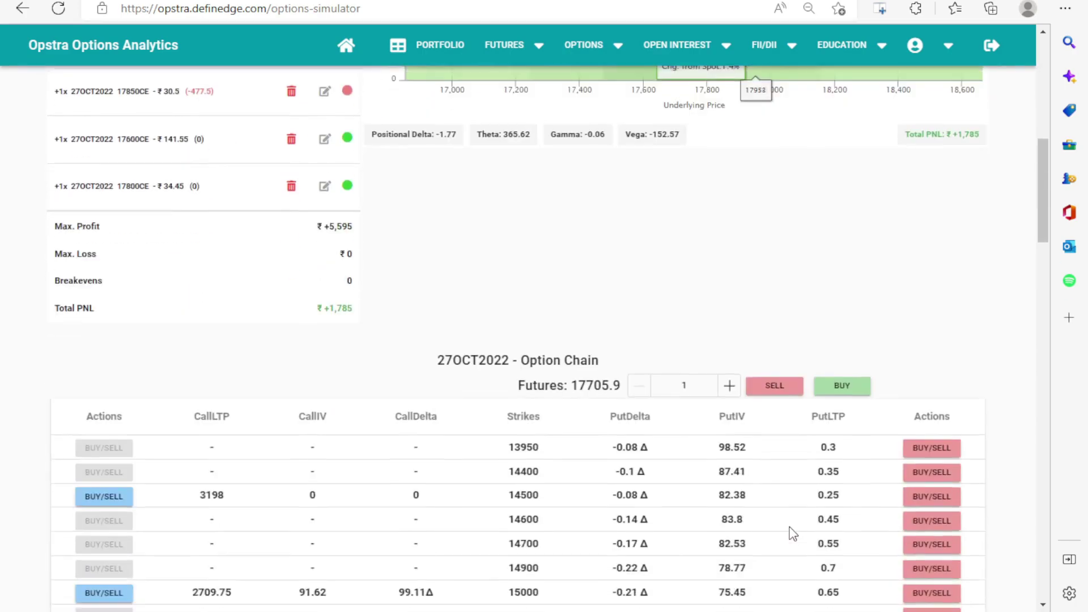
pyautogui.scroll(5, 793, 534)
pyautogui.scroll(3, 792, 533)
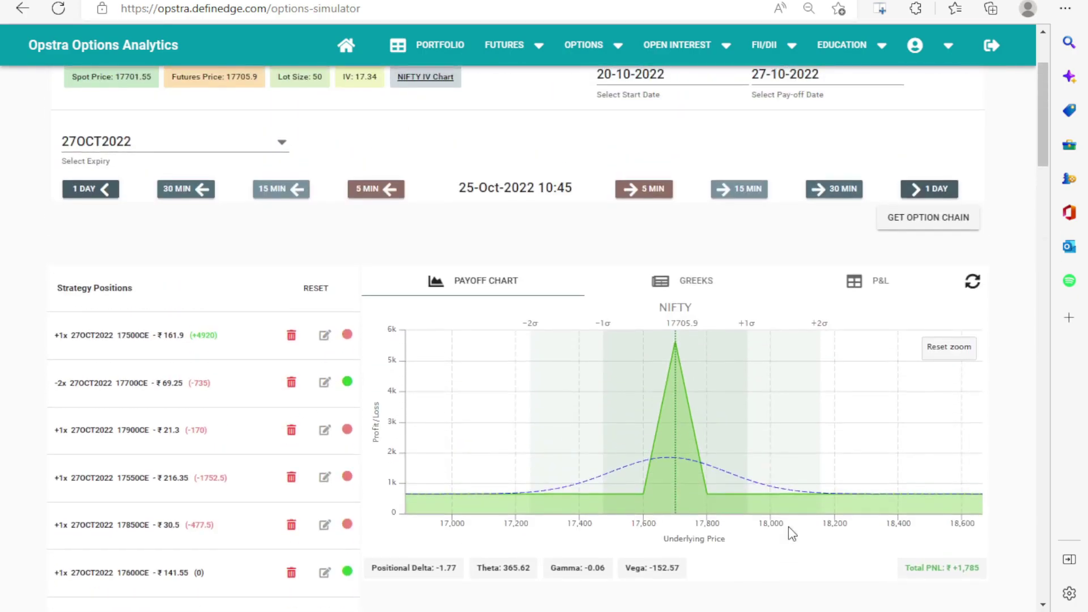
pyautogui.scroll(-2, 792, 533)
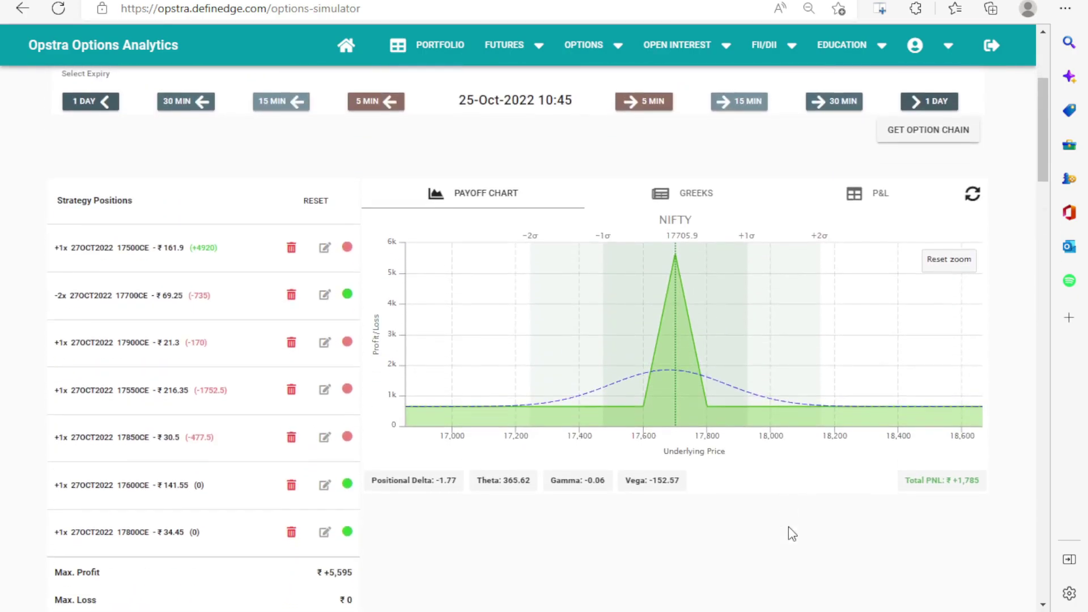
# Advance the simulation to 27-Oct-2022 at the same time of day, and on in 30-minute increments to 15:15
pyautogui.click(935, 105)
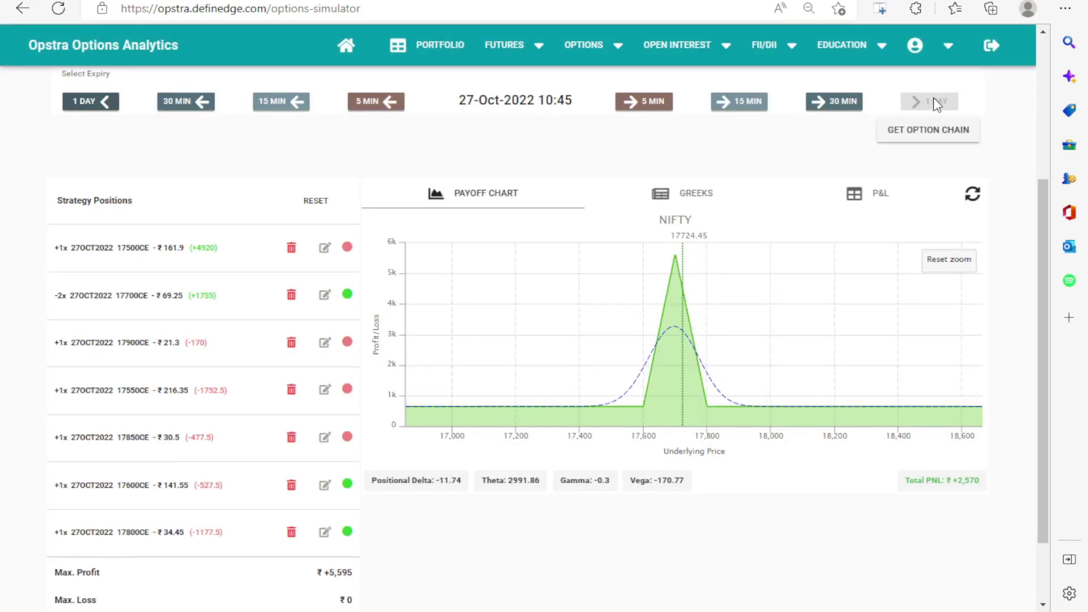
pyautogui.click(847, 106)
pyautogui.click(847, 107)
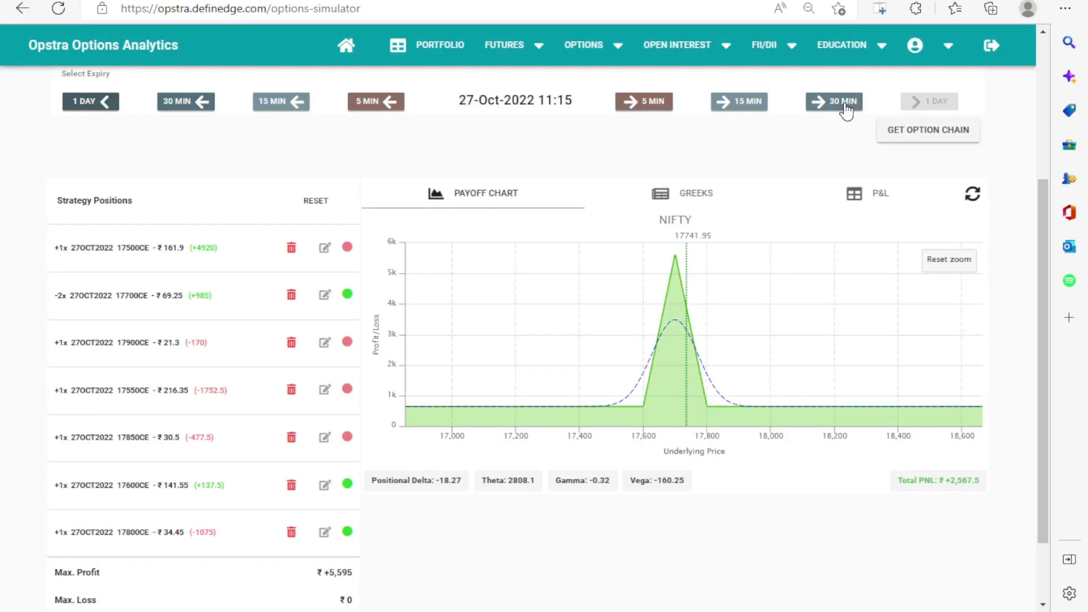
pyautogui.click(847, 106)
pyautogui.click(847, 107)
pyautogui.click(847, 107)
pyautogui.click(847, 106)
pyautogui.click(847, 107)
pyautogui.click(847, 106)
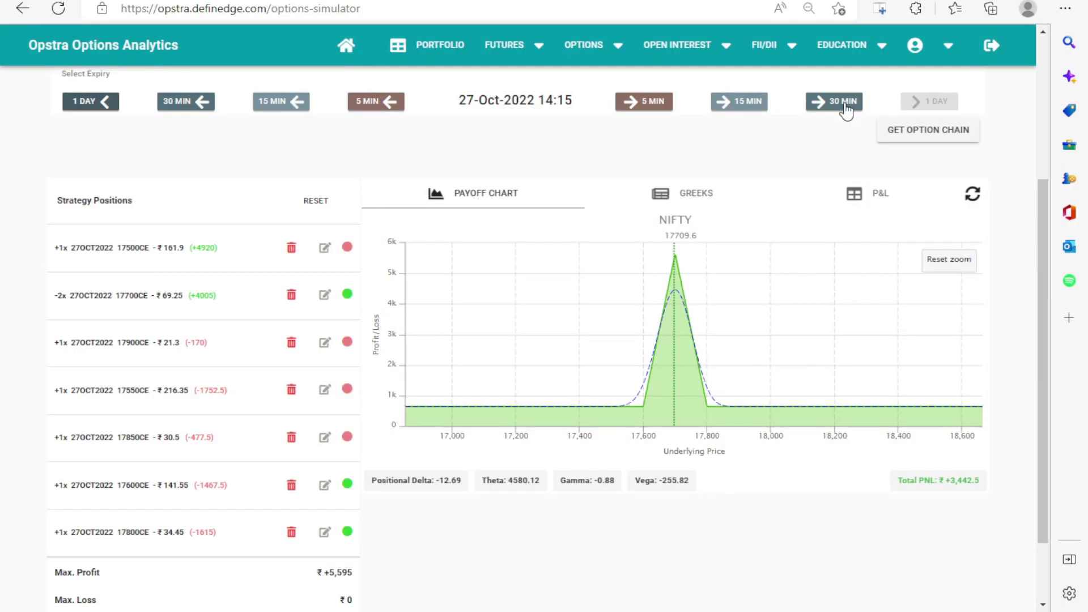
pyautogui.click(848, 106)
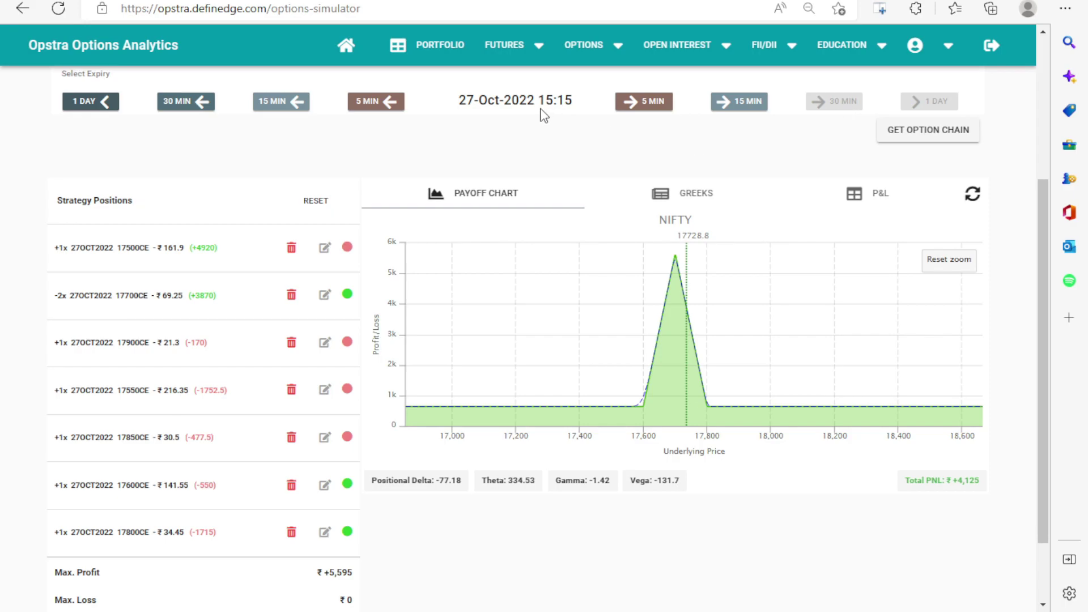
# Examine the expiry-day payoff chart and highlight the Total PNL value in the strategy summary
pyautogui.scroll(-2, 543, 115)
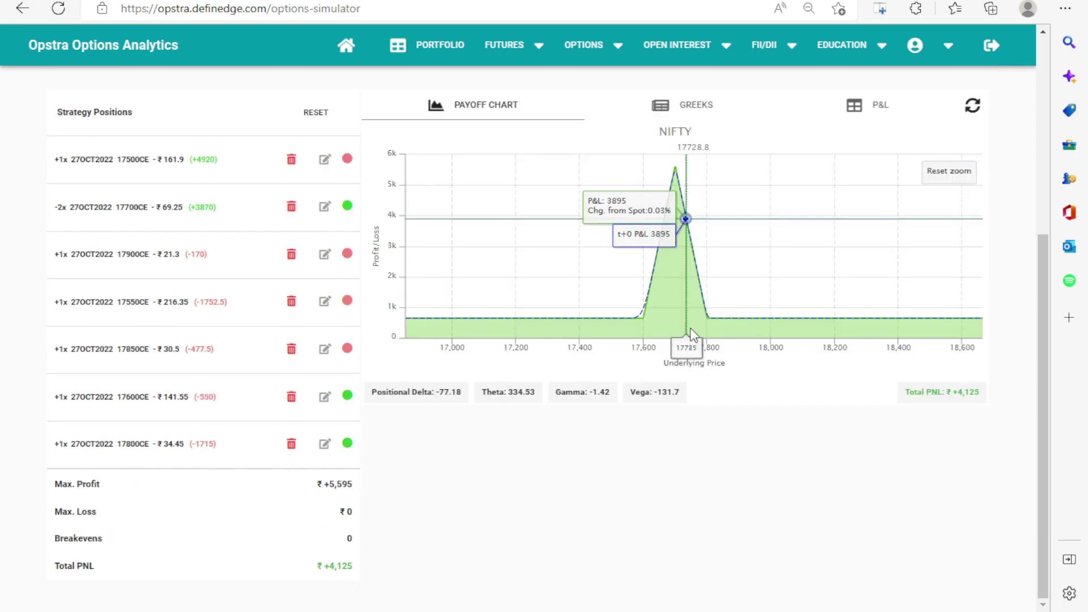
pyautogui.moveTo(316, 567); pyautogui.dragTo(365, 568)
pyautogui.click(399, 573)
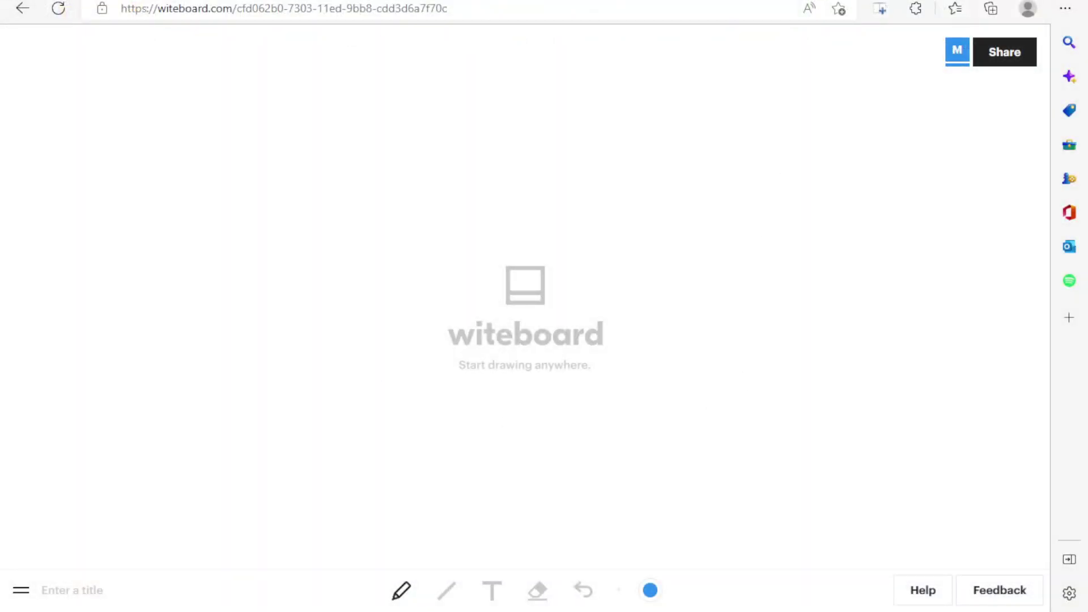
# On the Witeboard canvas, draw a butterfly payoff outline with straight lines and a horizontal zero line crossing it
pyautogui.click(445, 591)
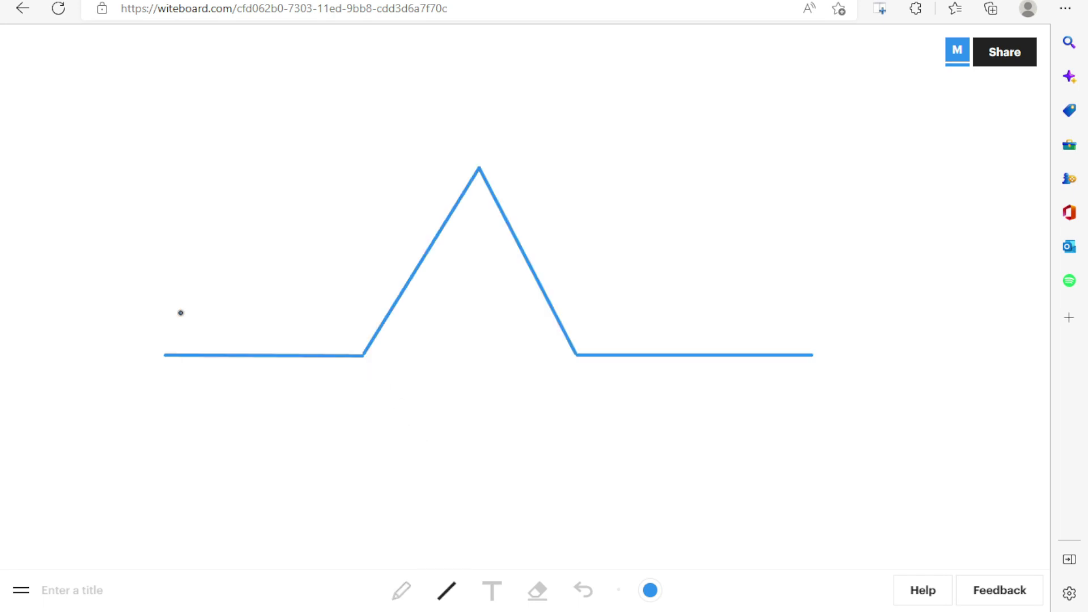
pyautogui.moveTo(180, 312); pyautogui.dragTo(836, 311)
pyautogui.moveTo(340, 412)
pyautogui.mouseDown()
pyautogui.moveTo(333, 384)
pyautogui.moveTo(343, 395)
pyautogui.mouseUp()
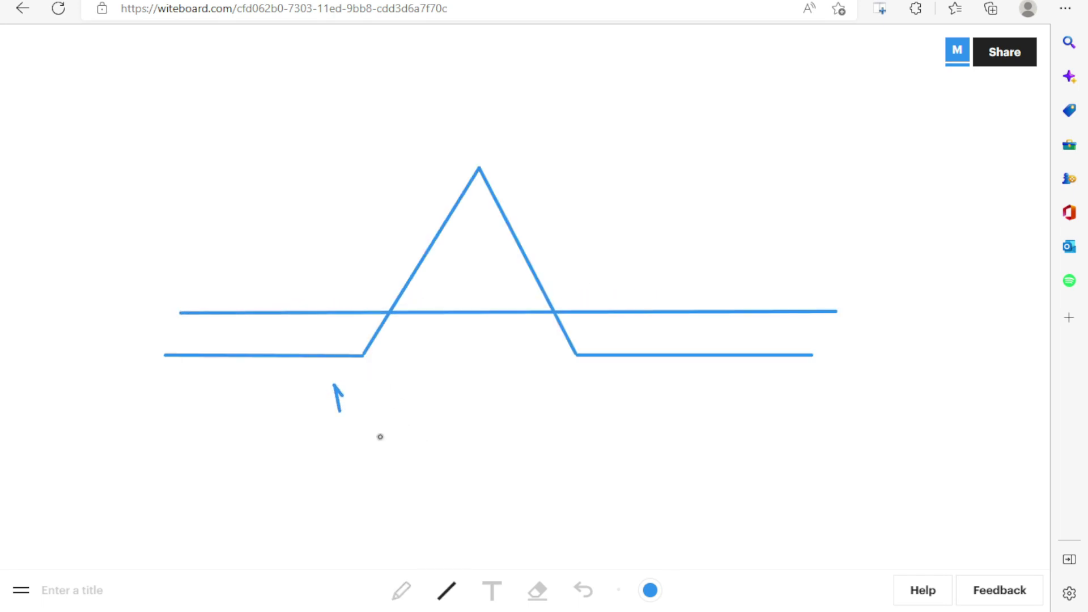
pyautogui.click(583, 590)
pyautogui.click(583, 590)
# Label the payoff outline's two lower corners "Buy Leg" and its peak "Sell Leg"
pyautogui.click(492, 591)
pyautogui.click(298, 400)
pyautogui.write('Buy Leg')
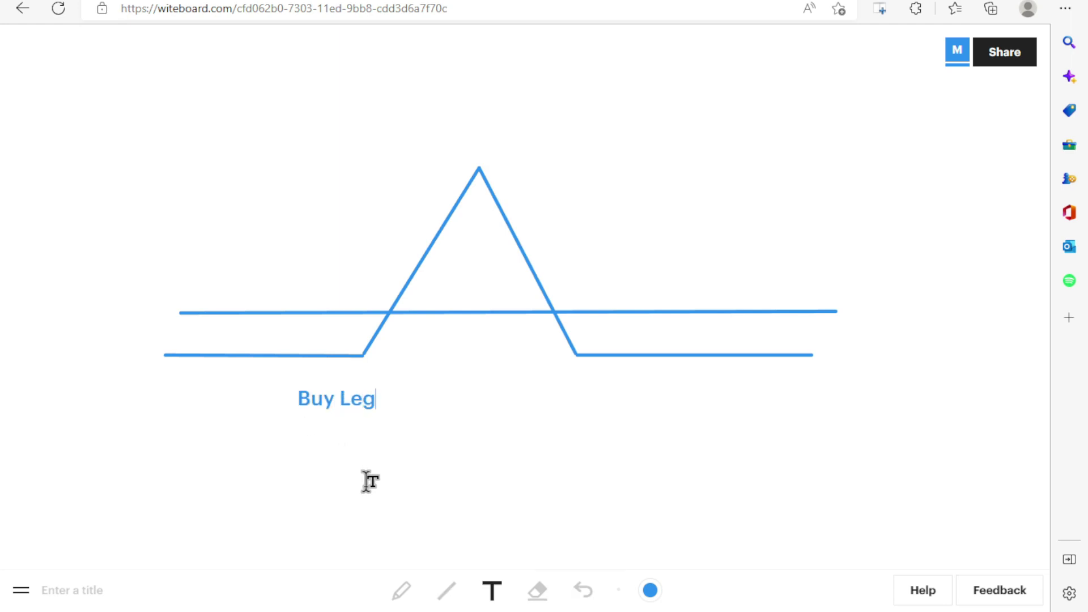
pyautogui.click(466, 142)
pyautogui.write('Sell Leg')
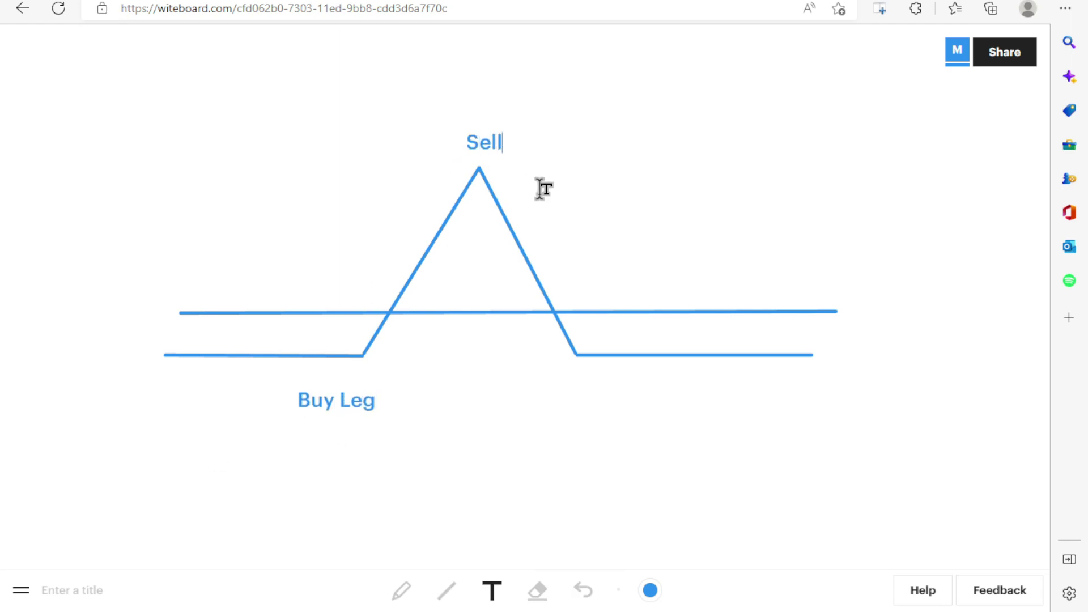
pyautogui.click(574, 404)
pyautogui.write('Buy Leg')
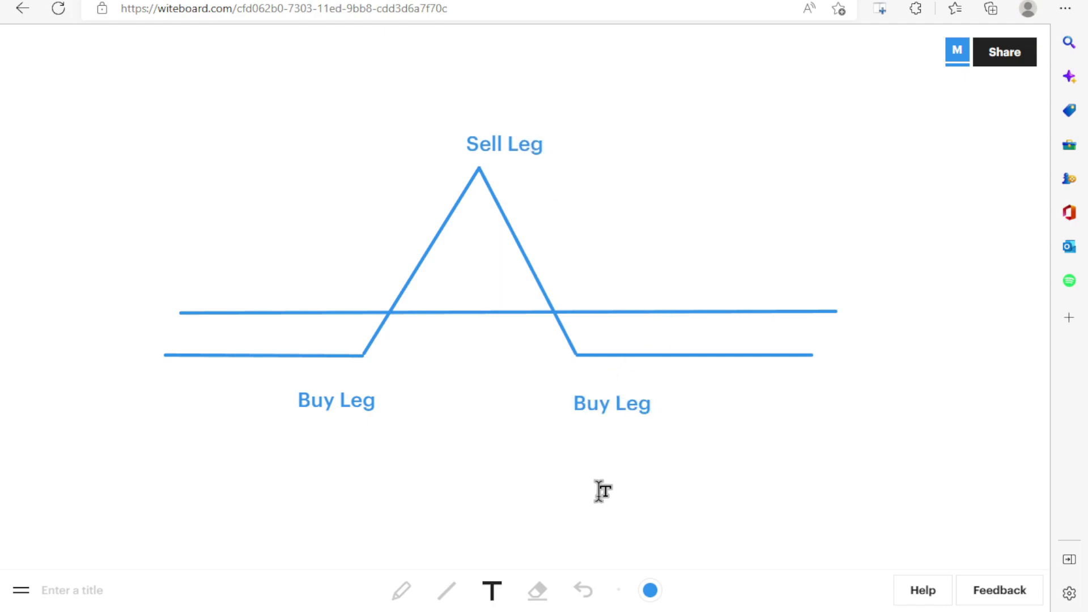
# Draw a vertical line crossing the flat section before the first Buy Leg and label its upper end "Thursday"
pyautogui.click(453, 601)
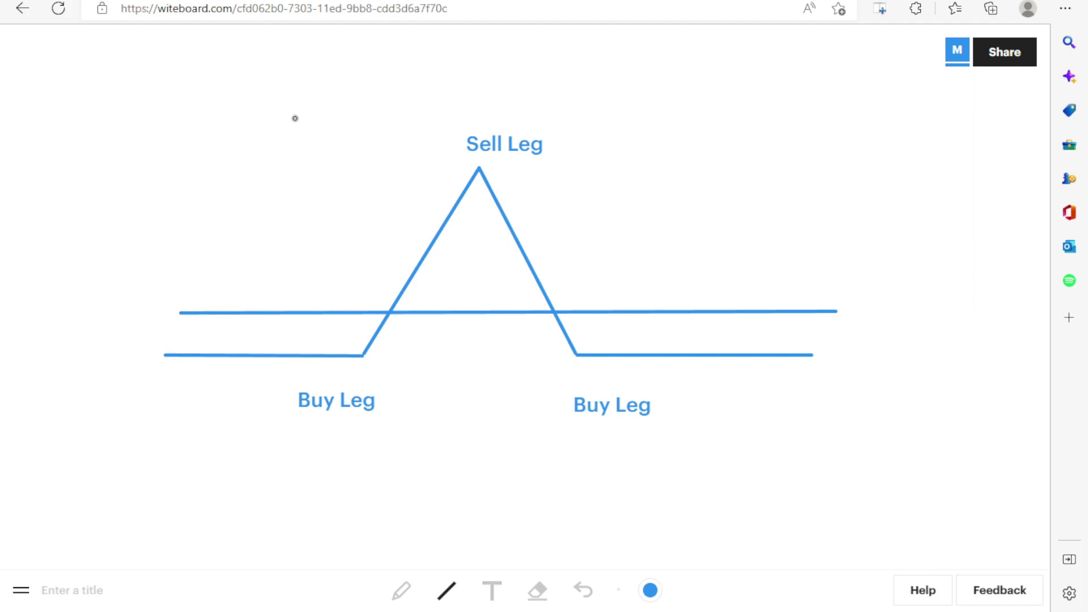
pyautogui.moveTo(286, 96)
pyautogui.mouseDown()
pyautogui.moveTo(286, 492)
pyautogui.moveTo(267, 506)
pyautogui.mouseUp()
pyautogui.click(491, 590)
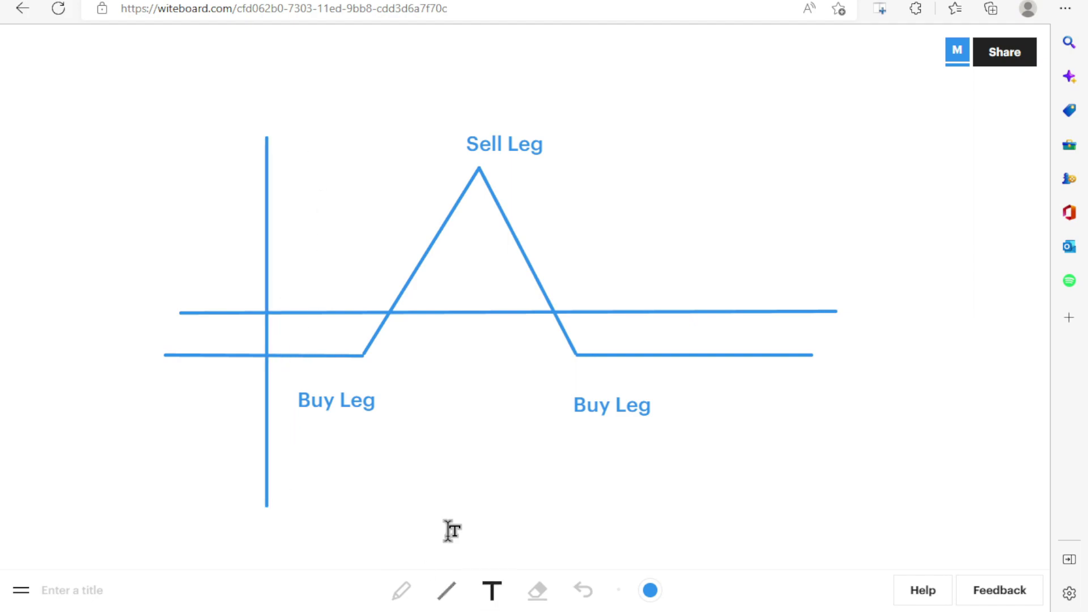
pyautogui.click(187, 116)
pyautogui.write('Thursday')
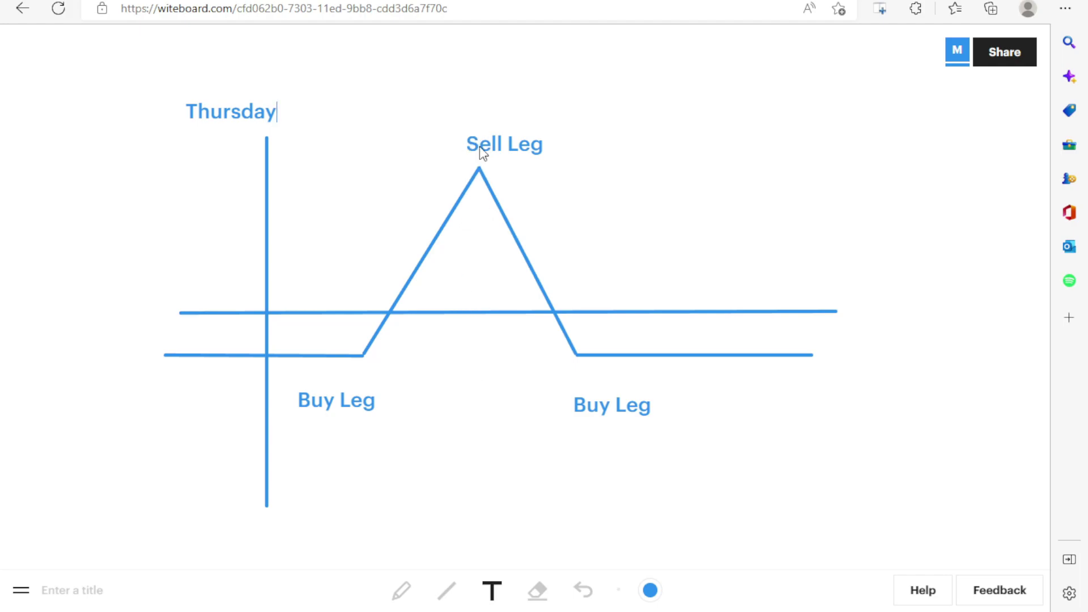
# Add the strike label "17700" above the Sell Leg text at the peak
pyautogui.click(472, 105)
pyautogui.write('17700')
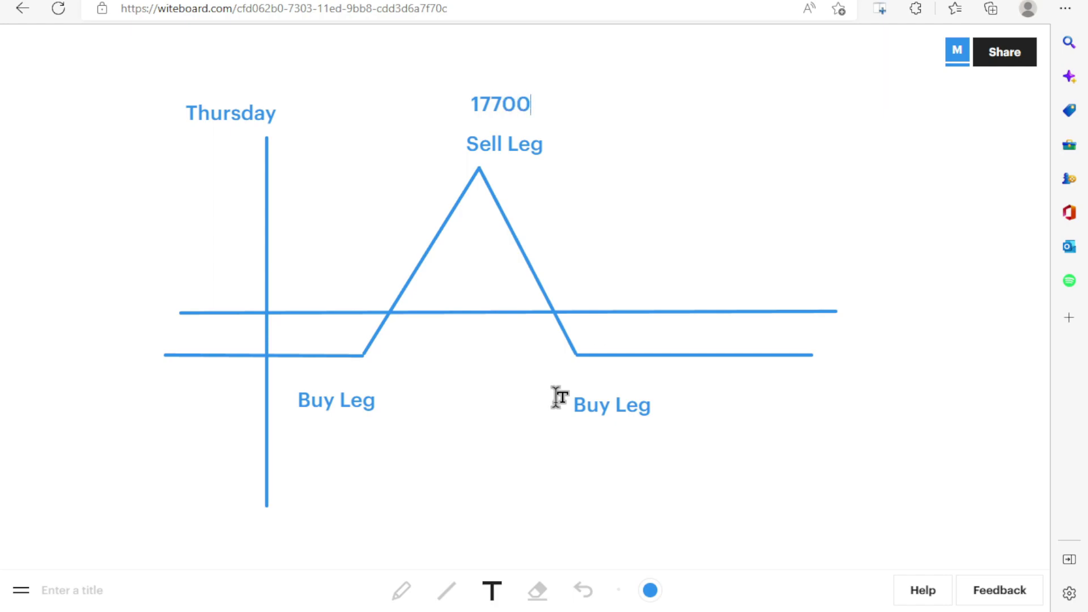
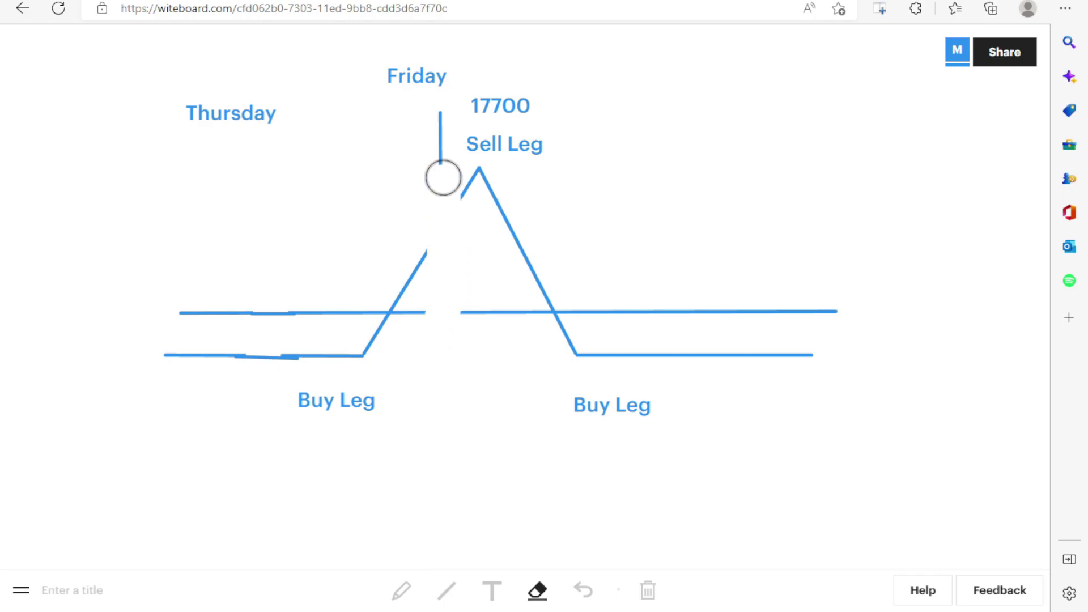
# Redraw the erased gaps in the payoff outline's rising side and in the horizontal zero line with straight lines
pyautogui.click(443, 598)
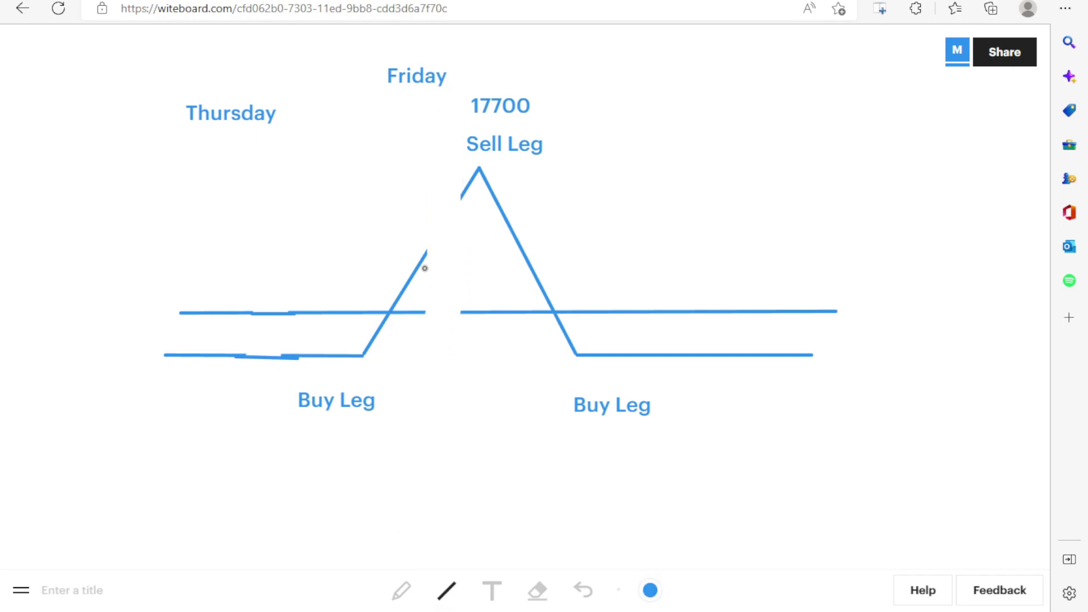
pyautogui.moveTo(426, 254); pyautogui.dragTo(464, 192)
pyautogui.moveTo(417, 310); pyautogui.dragTo(468, 312)
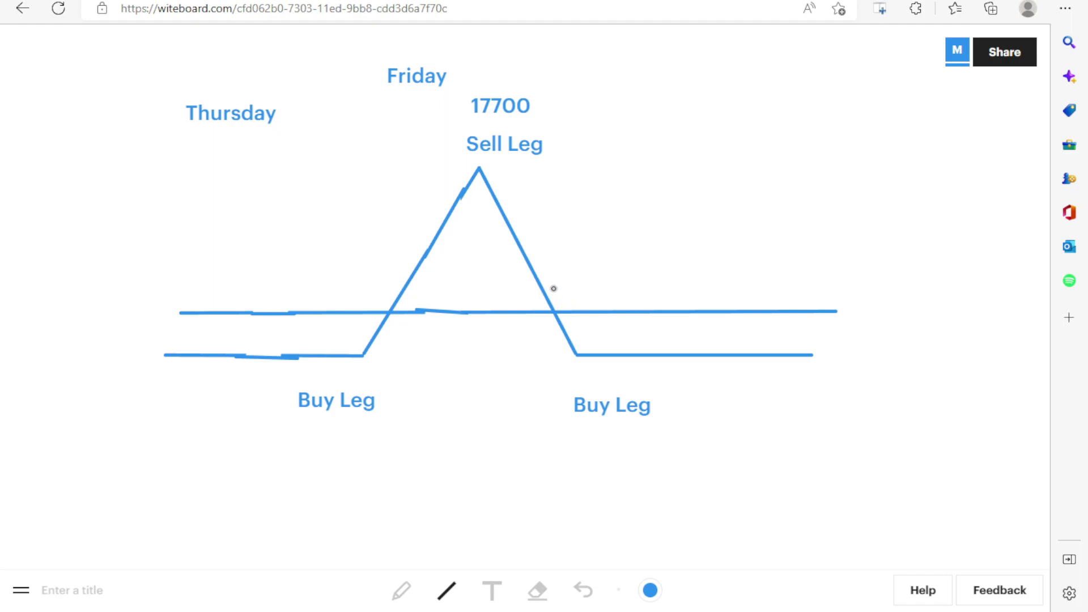
# Mark the second breakeven with a short vertical line, draw a long vertical line beyond the second Buy Leg corner, and label it "17950"
pyautogui.moveTo(554, 288)
pyautogui.mouseDown()
pyautogui.moveTo(566, 425)
pyautogui.moveTo(557, 356)
pyautogui.mouseUp()
pyautogui.moveTo(642, 130); pyautogui.dragTo(643, 459)
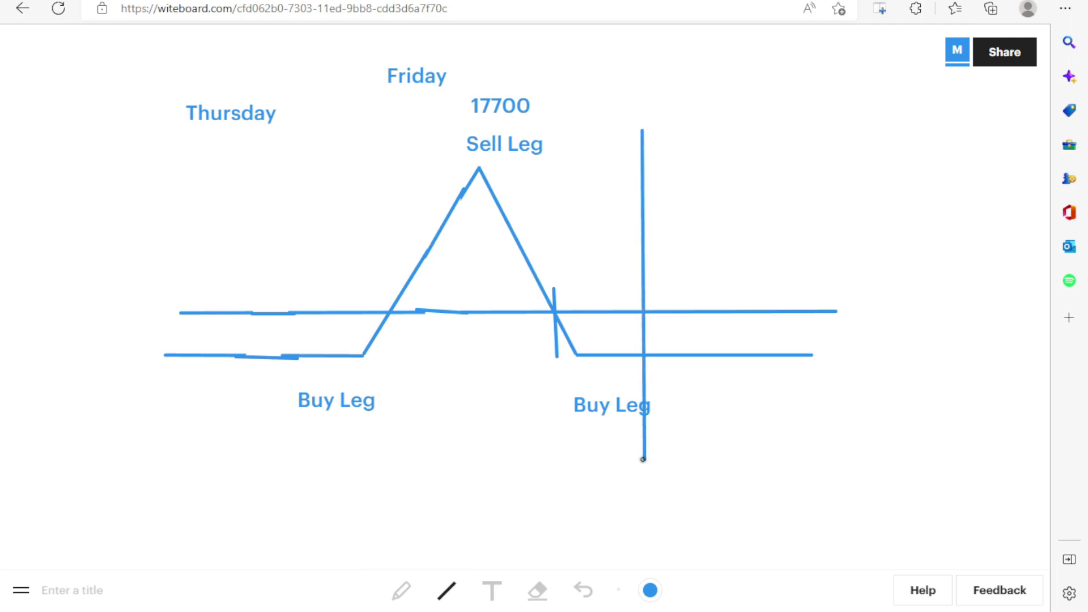
pyautogui.press('t')
pyautogui.click(624, 106)
pyautogui.write('17950')
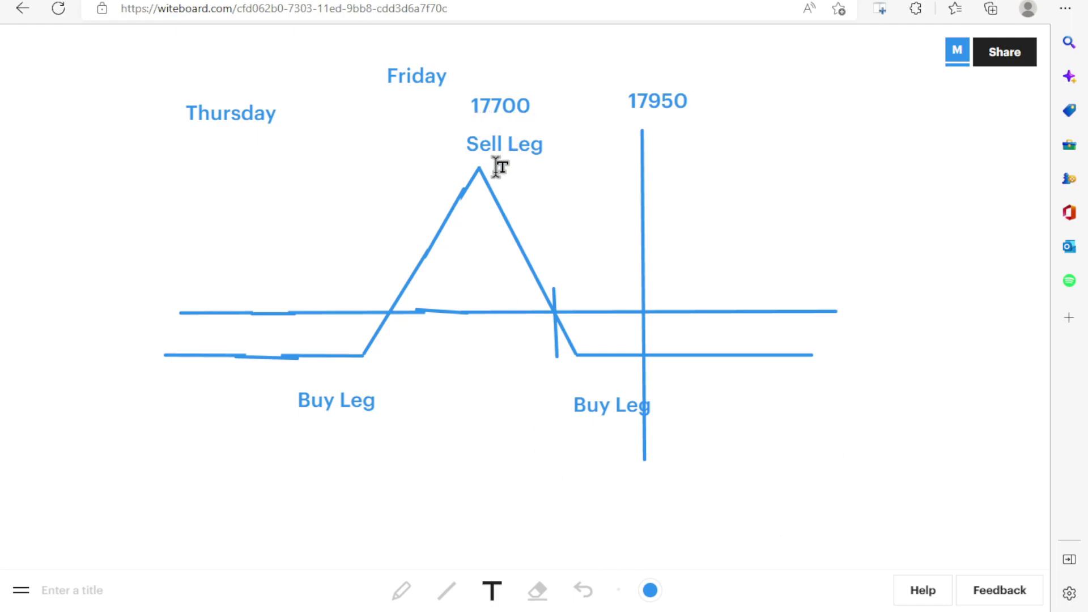
# Add the strike labels "17500" and "17900" above the first and second Buy Leg texts
pyautogui.click(323, 375)
pyautogui.write('17500')
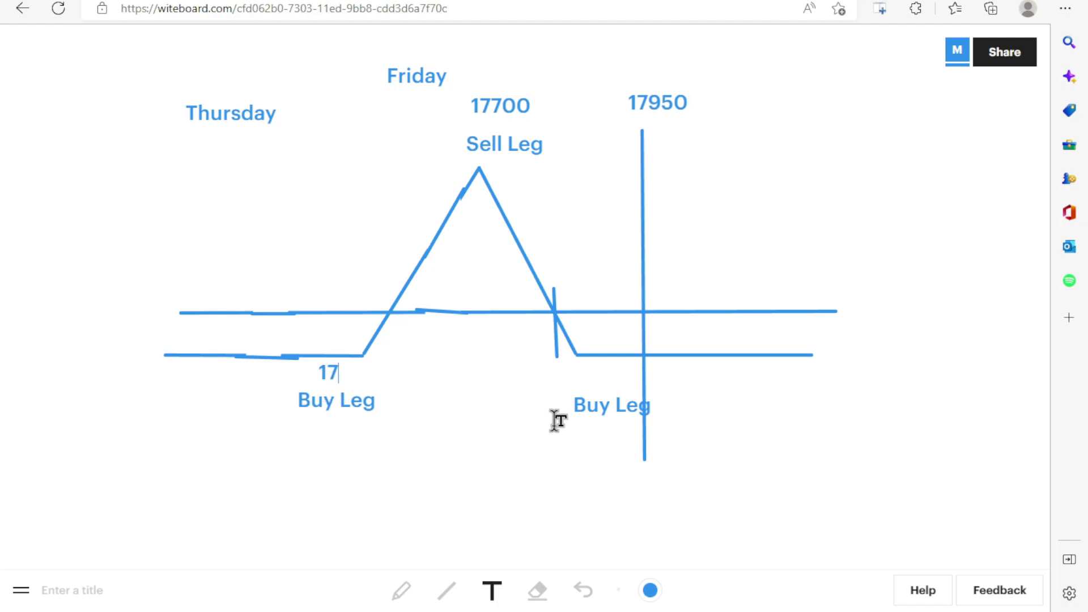
pyautogui.click(510, 592)
pyautogui.click(554, 375)
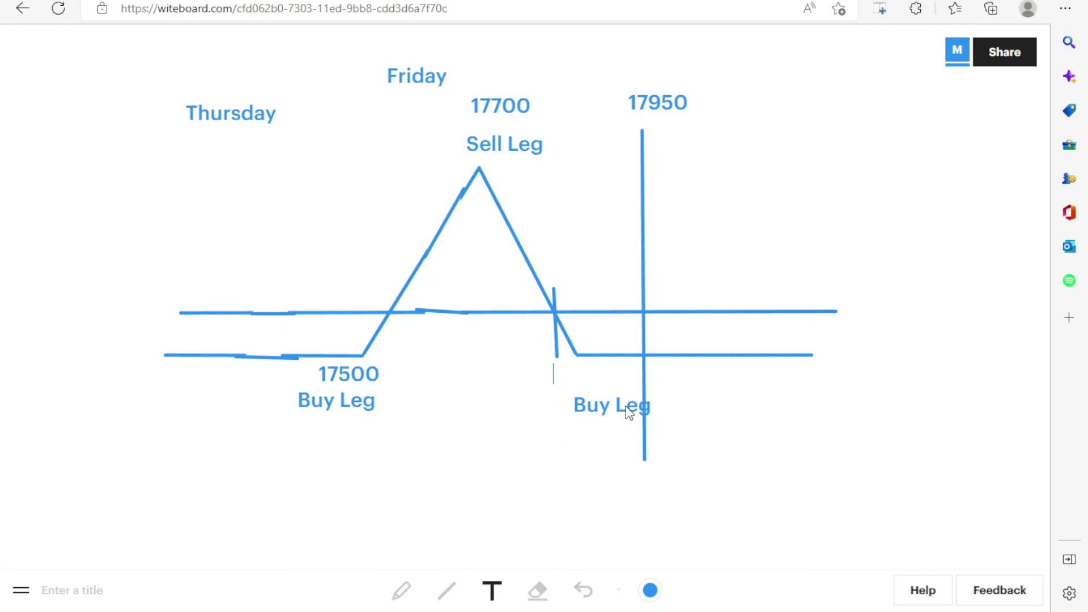
pyautogui.write('17900')
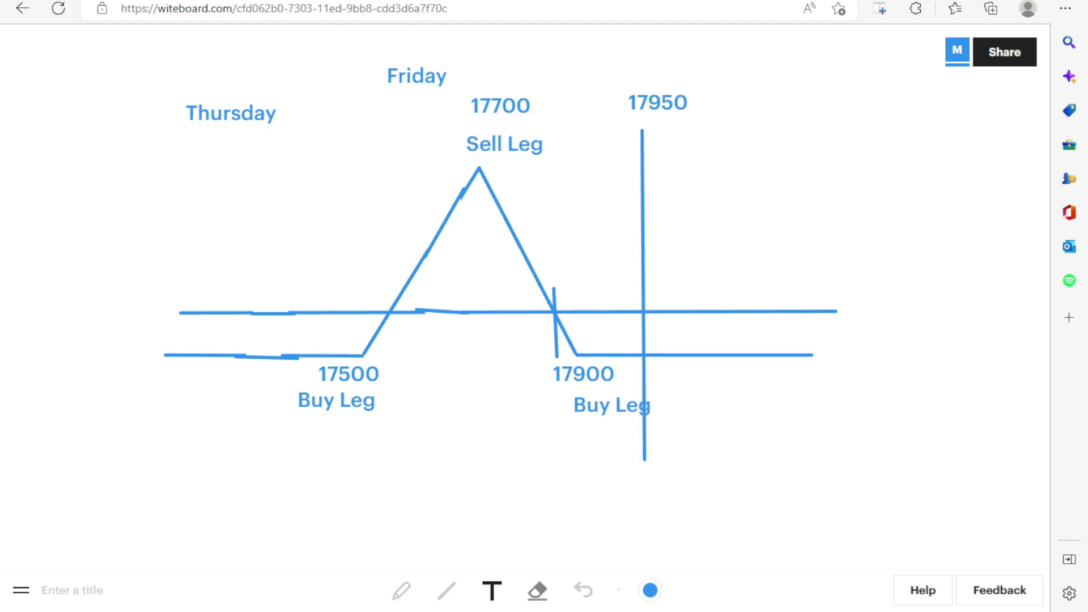
# Draw a second butterfly peak on the 17950 line with two sloping sides, and underline the 17700 label
pyautogui.click(447, 590)
pyautogui.moveTo(642, 157); pyautogui.dragTo(538, 357)
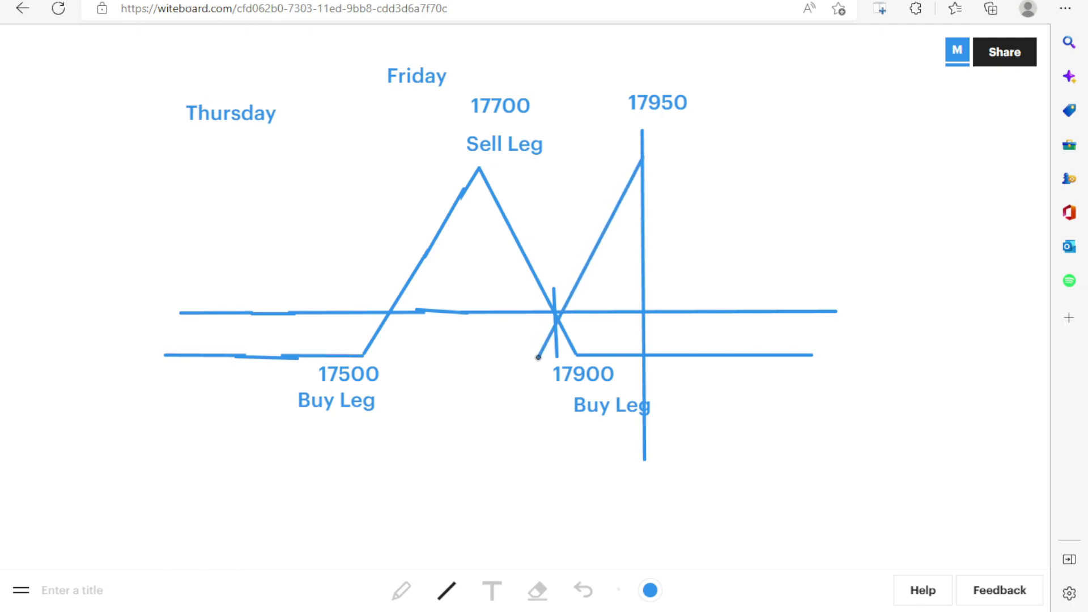
pyautogui.moveTo(645, 160); pyautogui.dragTo(740, 356)
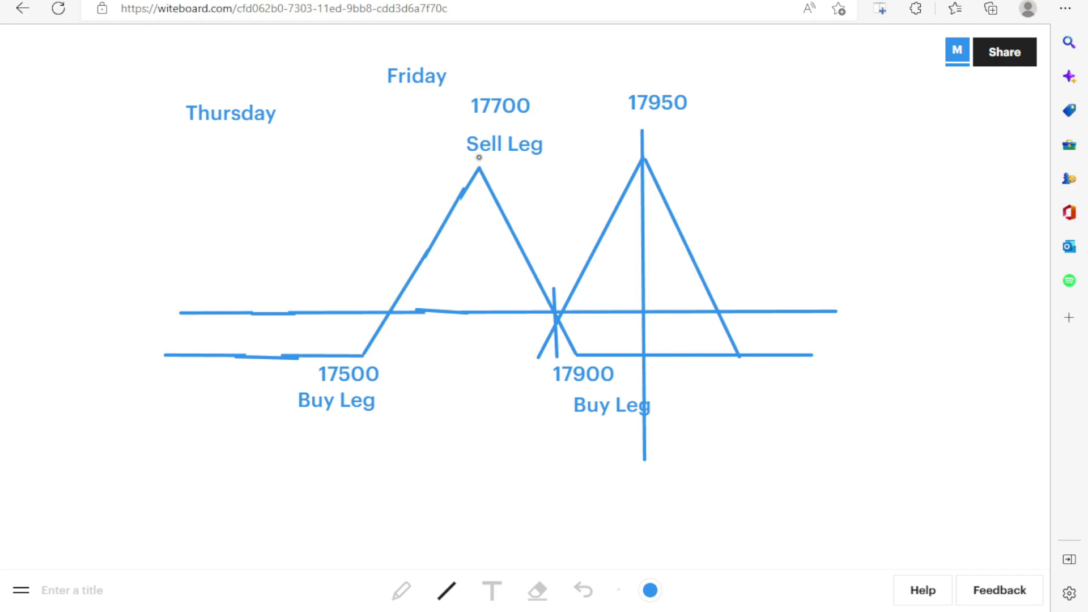
pyautogui.moveTo(477, 118); pyautogui.dragTo(537, 121)
# Label the second butterfly's lower corners with the strikes "17750" and "18150"
pyautogui.click(492, 590)
pyautogui.click(456, 373)
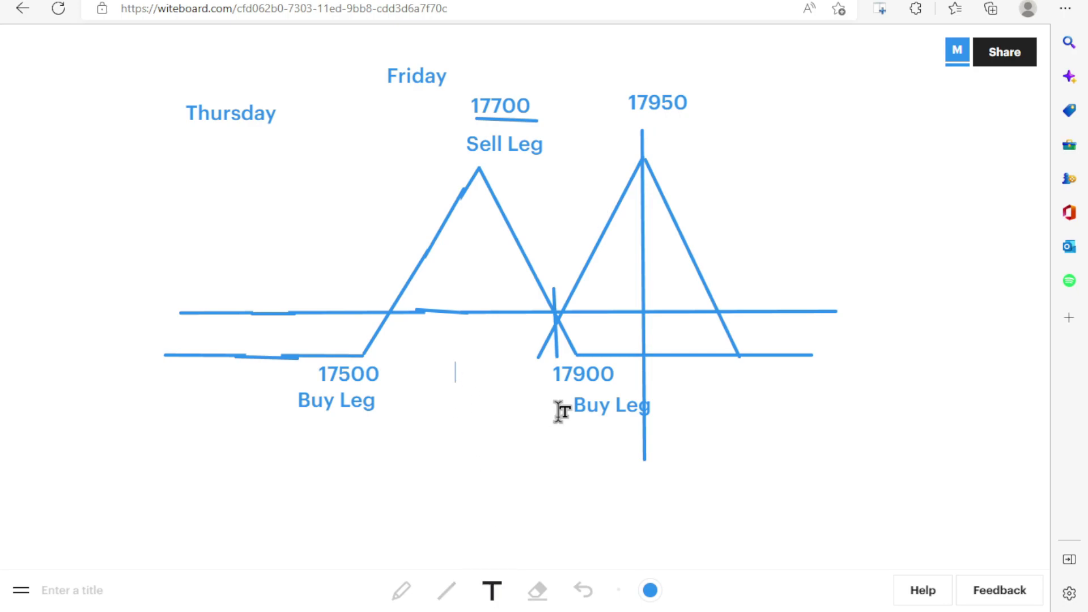
pyautogui.write('17750')
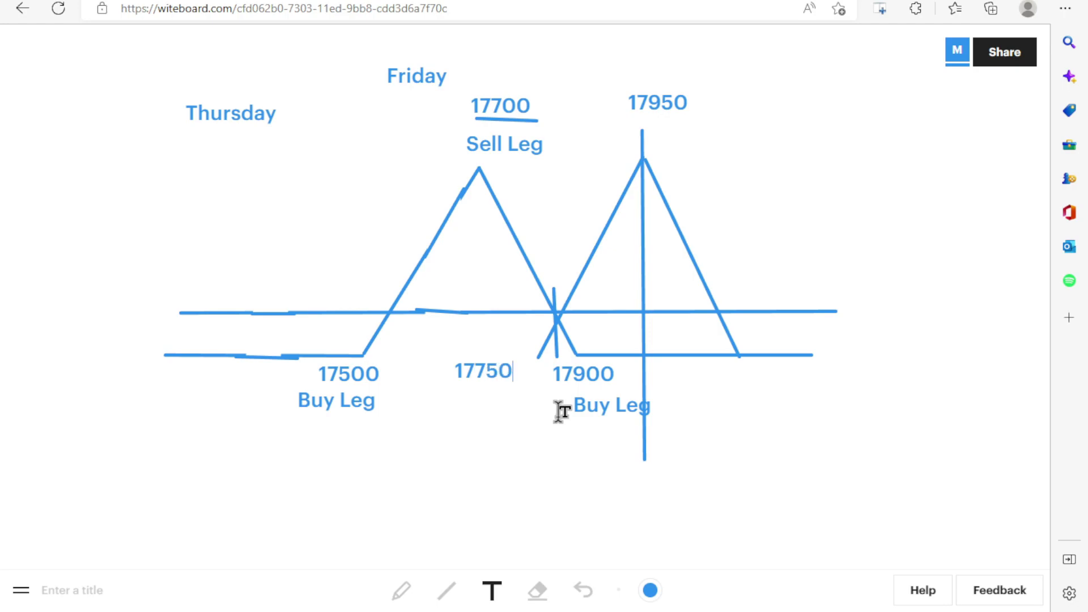
pyautogui.click(492, 591)
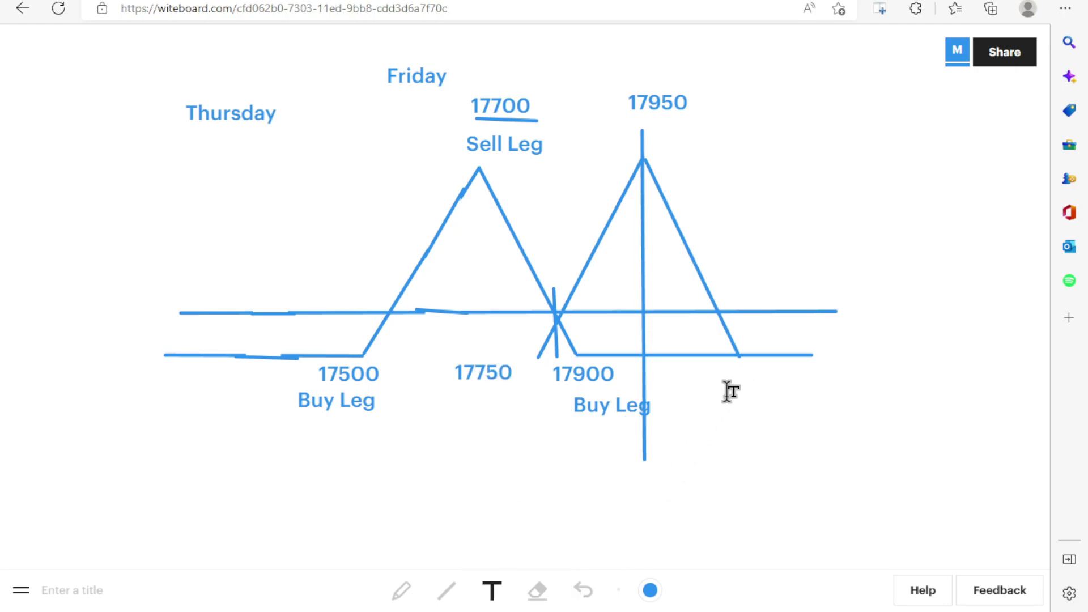
pyautogui.click(738, 377)
pyautogui.write('18150')
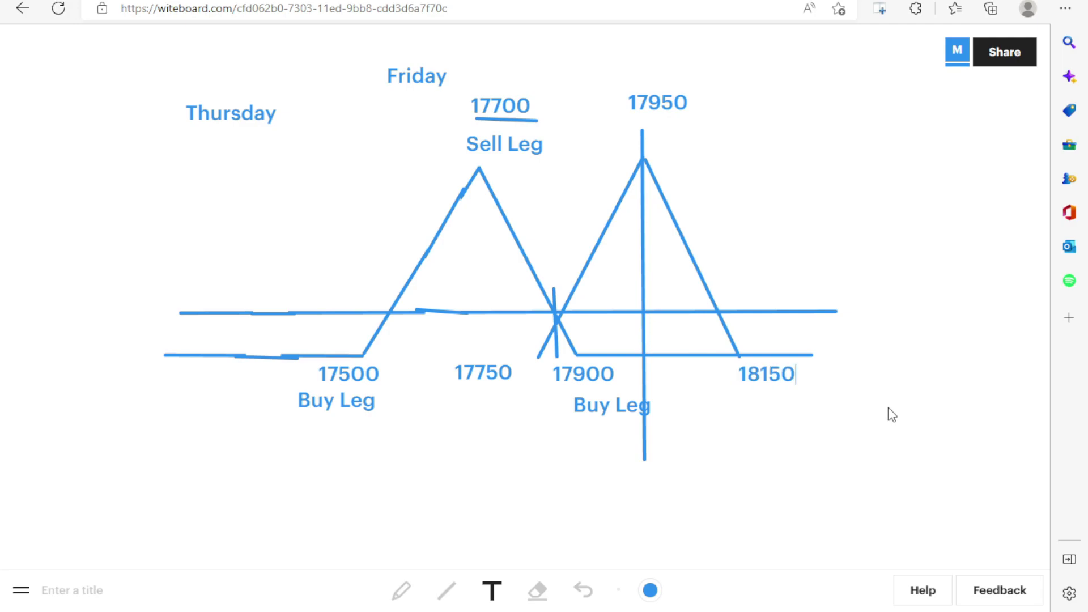
# Erase everything below the zero line, including the strike and Buy Leg labels, and the crossing between the two peaks
pyautogui.click(446, 590)
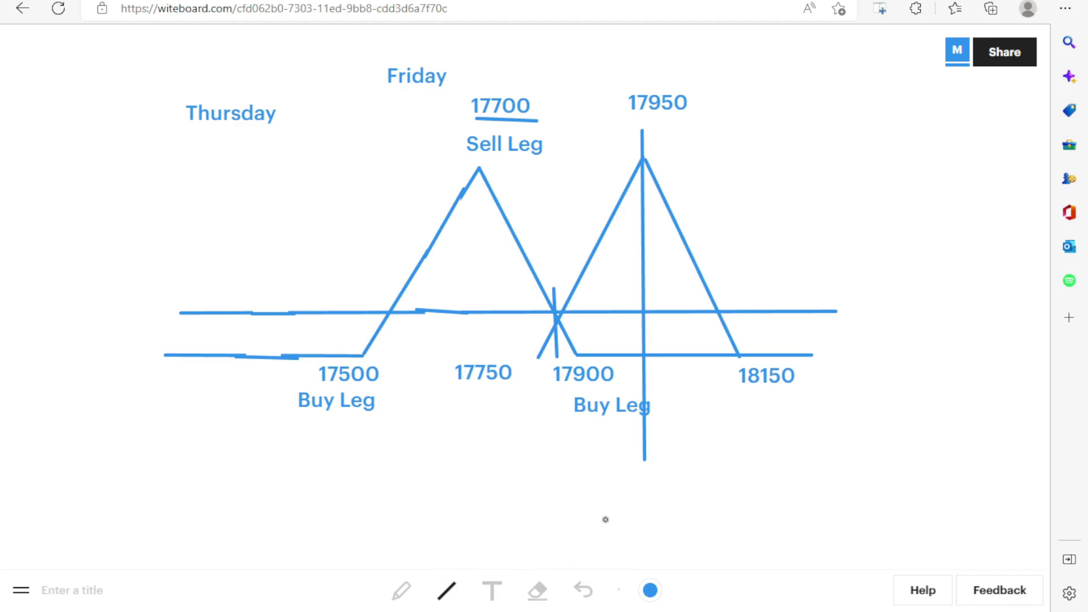
pyautogui.click(538, 590)
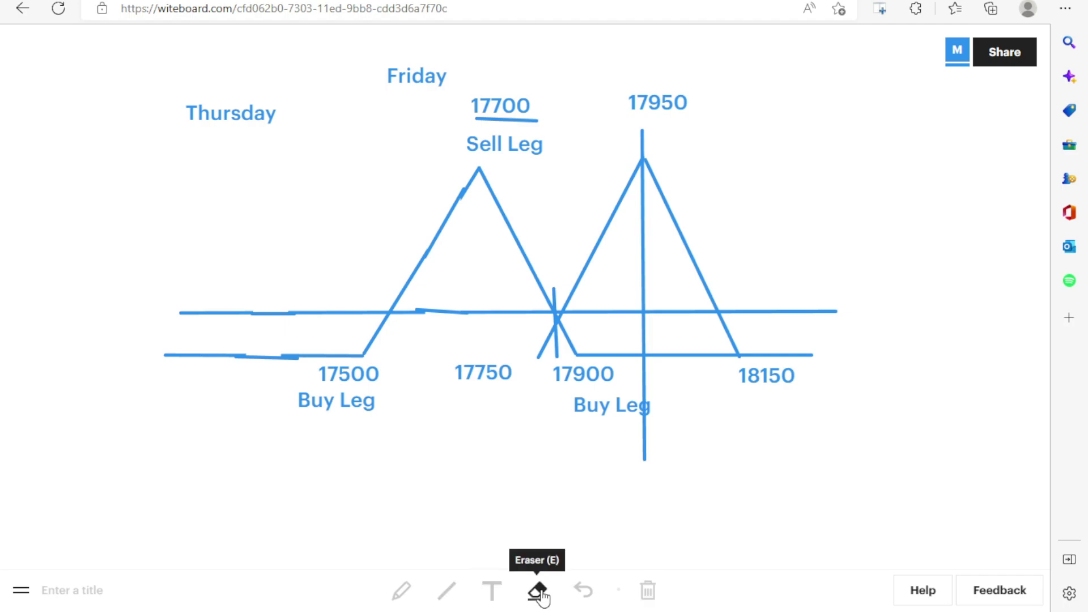
pyautogui.moveTo(397, 393)
pyautogui.mouseDown()
pyautogui.moveTo(376, 376)
pyautogui.moveTo(664, 347)
pyautogui.moveTo(639, 406)
pyautogui.moveTo(719, 333)
pyautogui.moveTo(468, 338)
pyautogui.mouseUp()
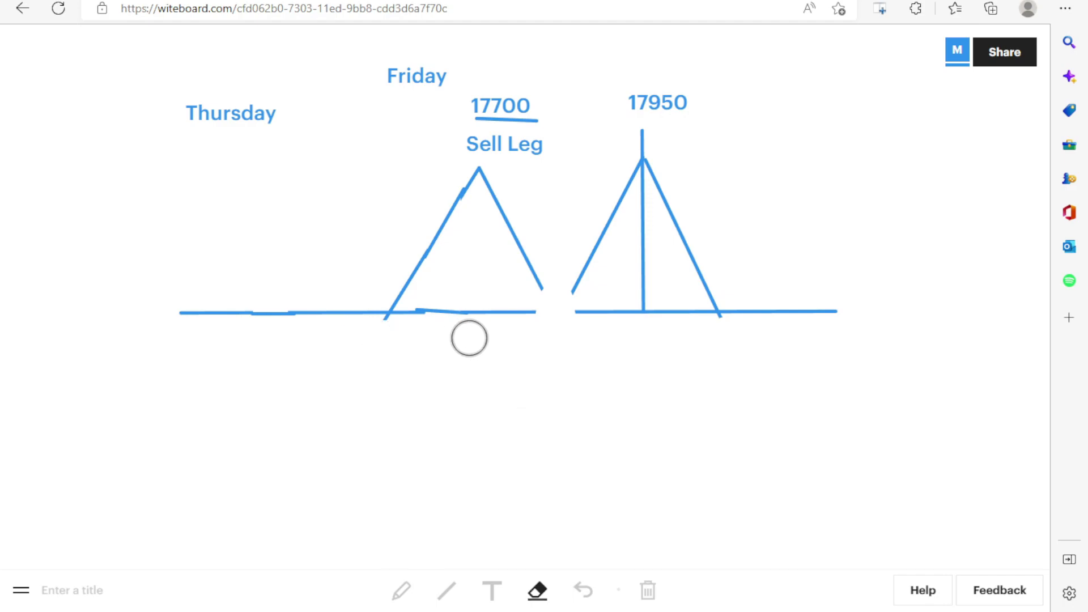
# Draw the combined double-butterfly outline by joining the peaks above the zero line and adding outer loss segments, and switch the drawing colour to red
pyautogui.click(446, 590)
pyautogui.moveTo(542, 291)
pyautogui.mouseDown()
pyautogui.moveTo(574, 290)
pyautogui.moveTo(598, 316)
pyautogui.mouseUp()
pyautogui.moveTo(389, 312); pyautogui.dragTo(194, 385)
pyautogui.moveTo(717, 312); pyautogui.dragTo(910, 377)
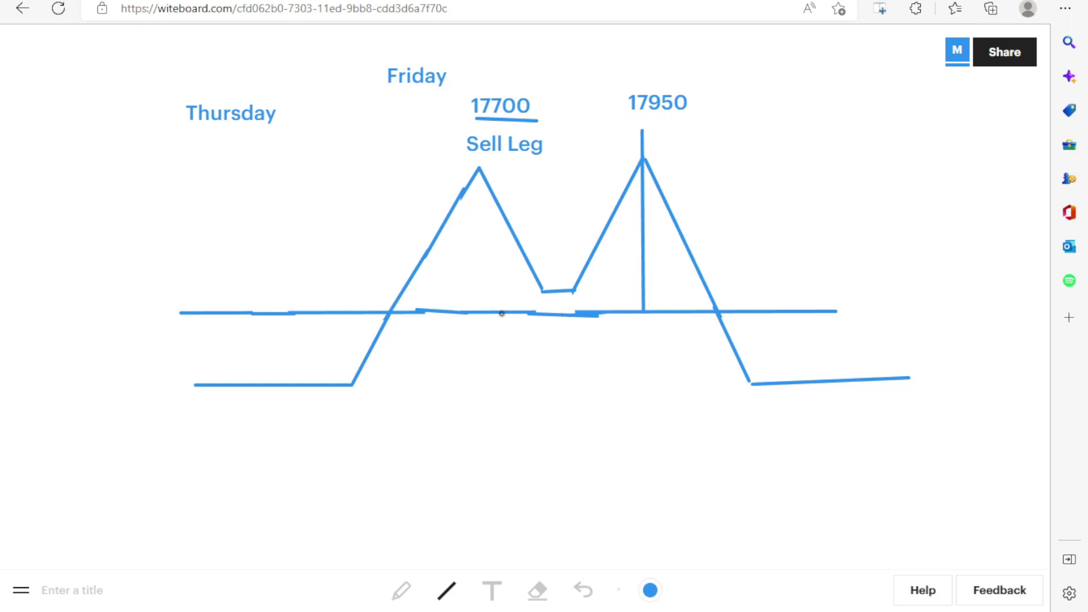
pyautogui.press('c')
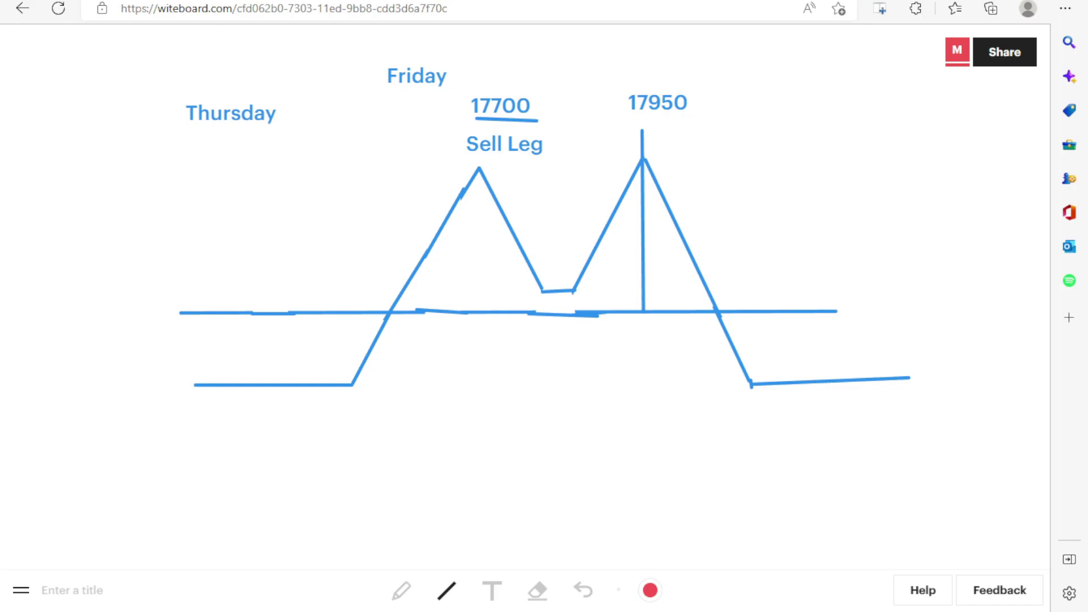
# Switch to the Opstra options simulator and load the NIFTY 03NOV2022 option chain for 27-Oct-2022 15:15
pyautogui.hotkey('ctrl', 'Tab')
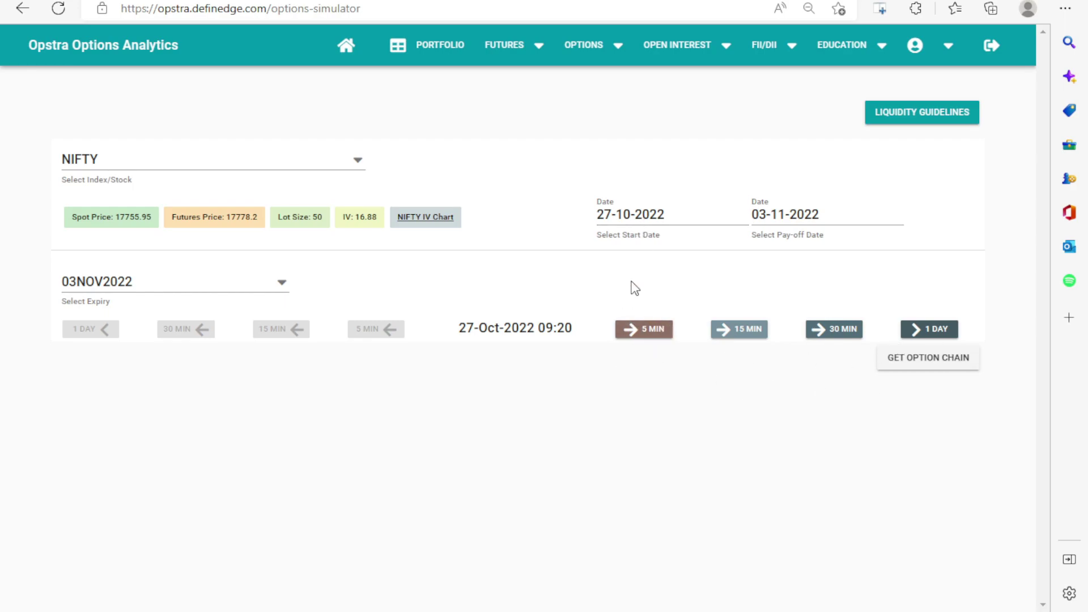
pyautogui.click(377, 330)
pyautogui.click(376, 330)
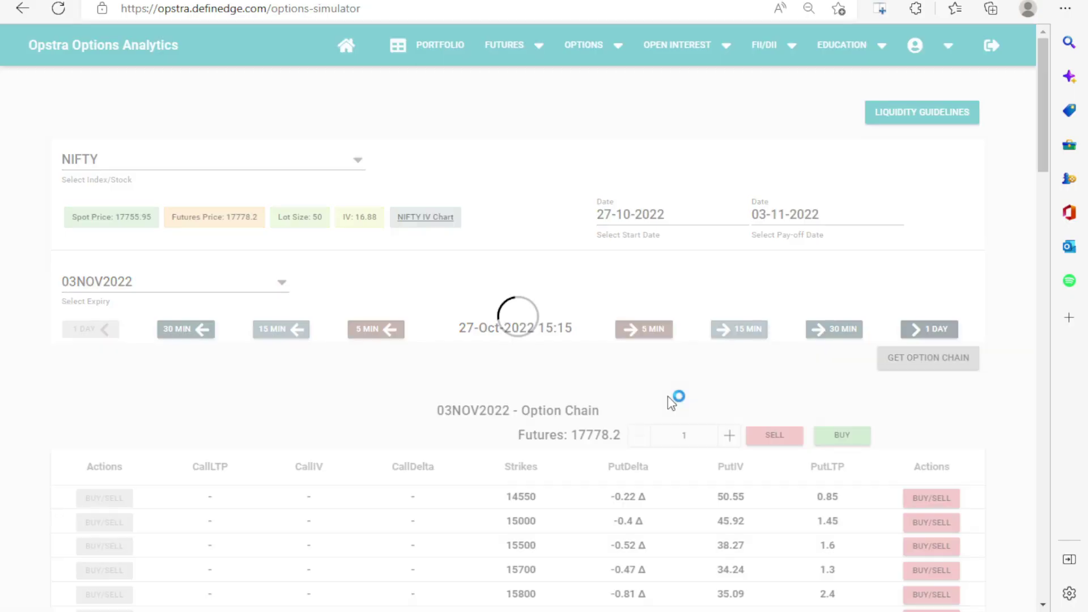
pyautogui.scroll(-12, 667, 403)
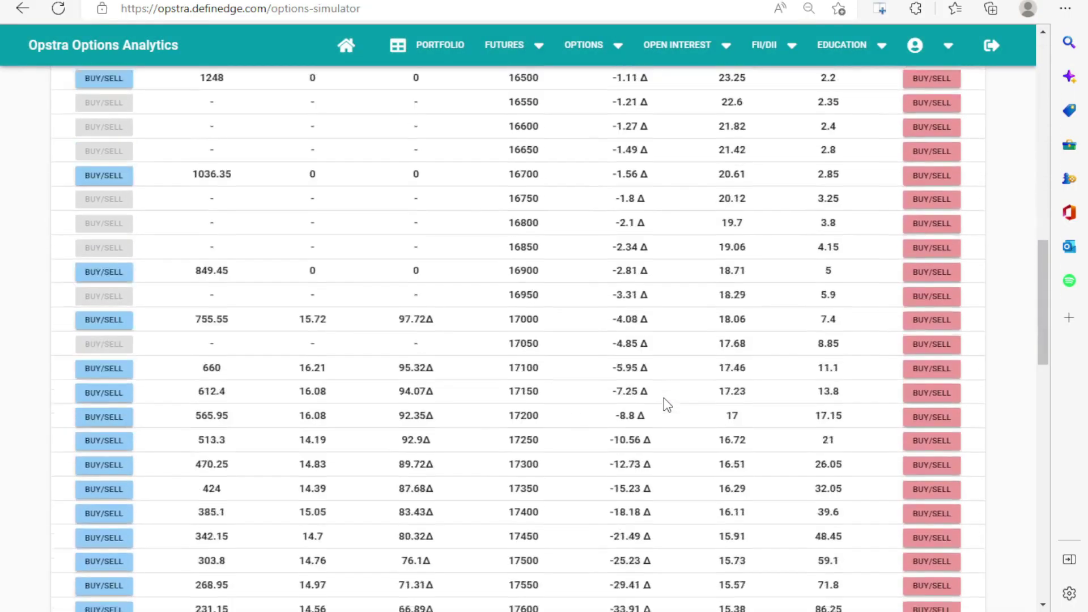
pyautogui.scroll(8, 657, 408)
pyautogui.scroll(5, 654, 411)
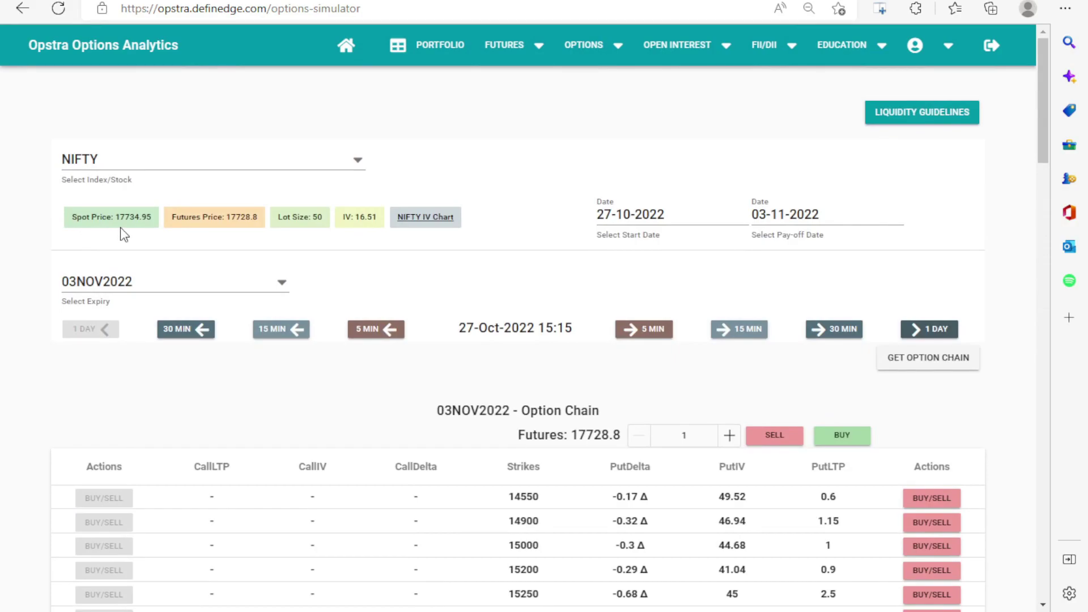
# Add a buy position of 1 lot of the NIFTY 03NOV2022 17700CE
pyautogui.scroll(-14, 876, 346)
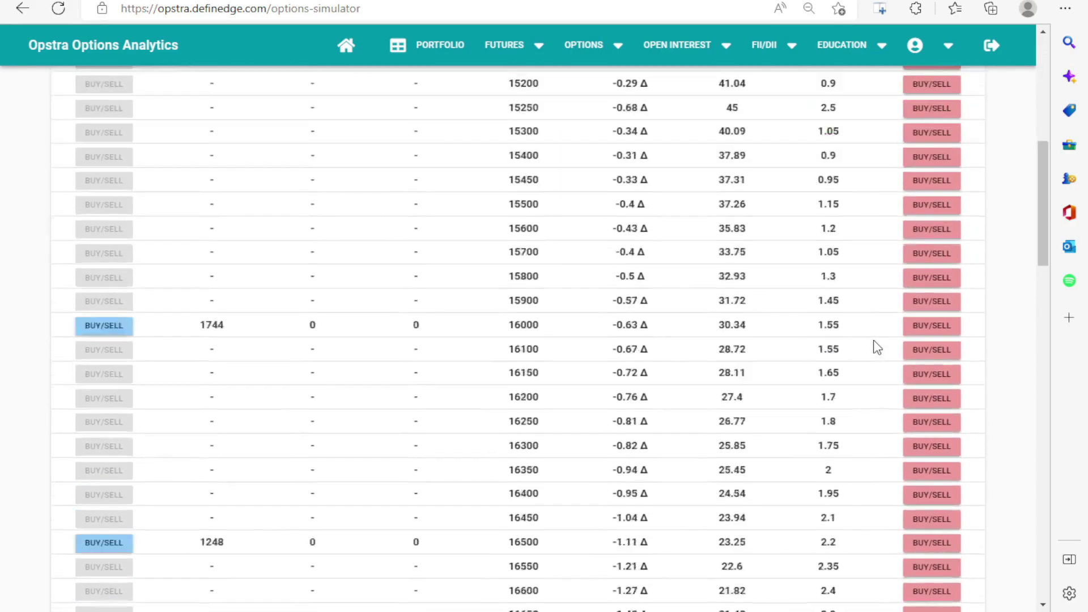
pyautogui.scroll(-4, 877, 347)
pyautogui.scroll(3, 876, 348)
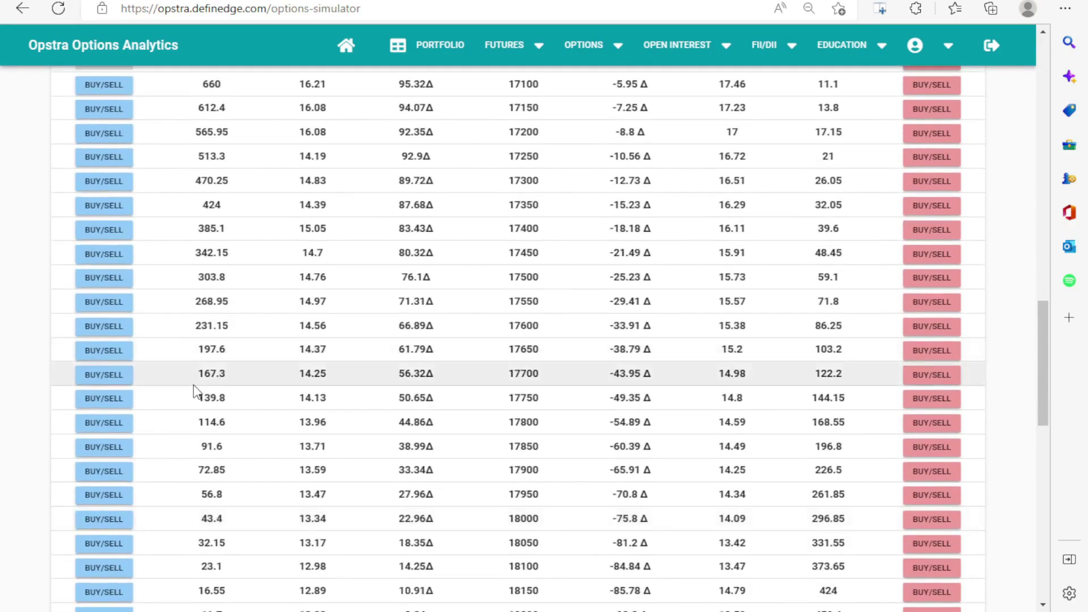
pyautogui.click(107, 377)
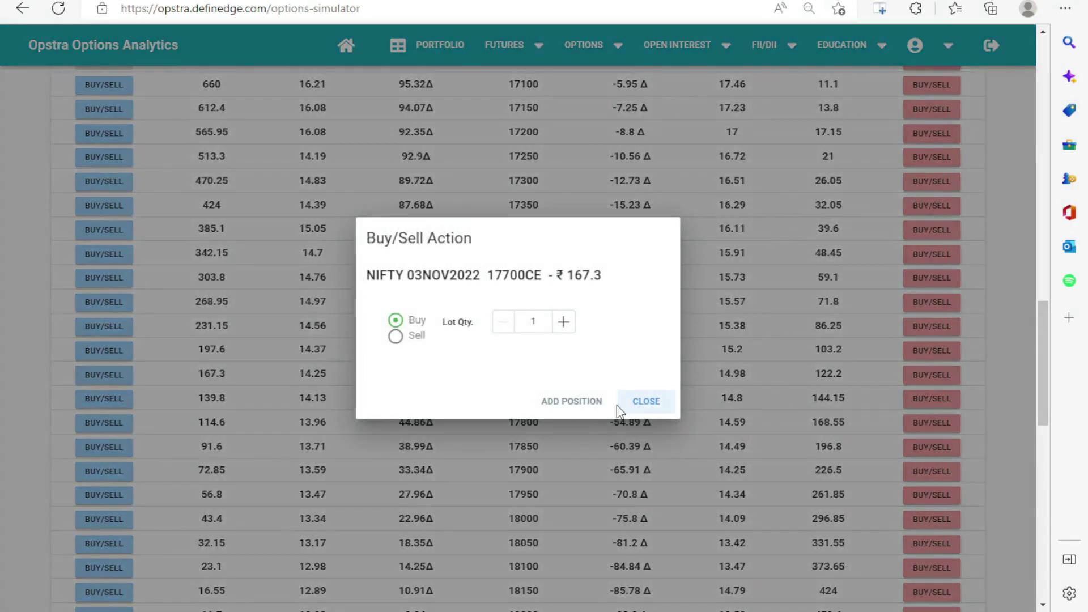
pyautogui.click(589, 404)
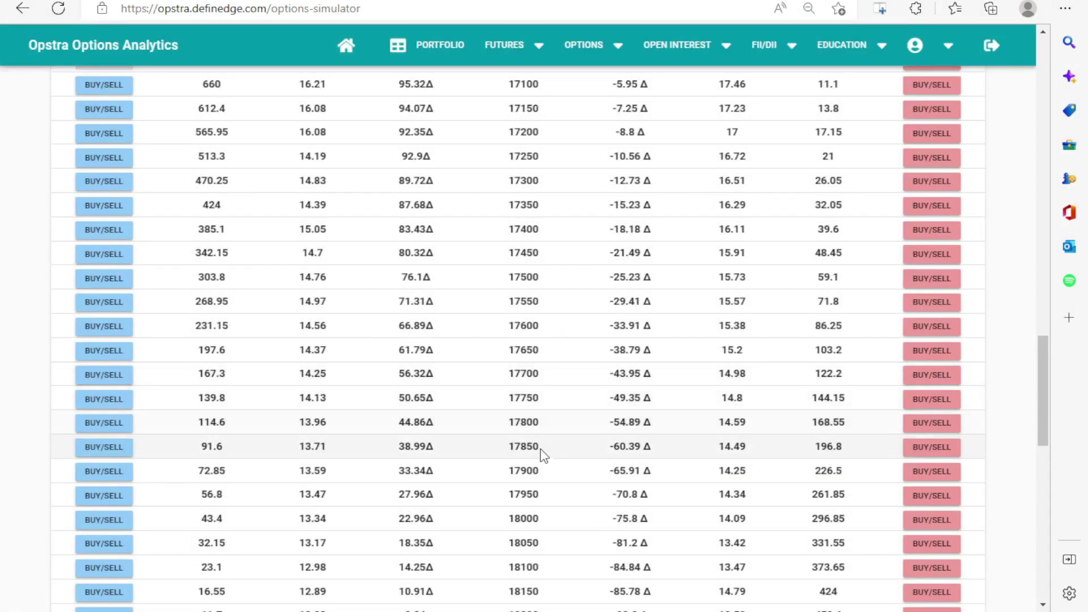
# Add a sell position of 2 lots of the NIFTY 03NOV2022 17900CE
pyautogui.click(107, 471)
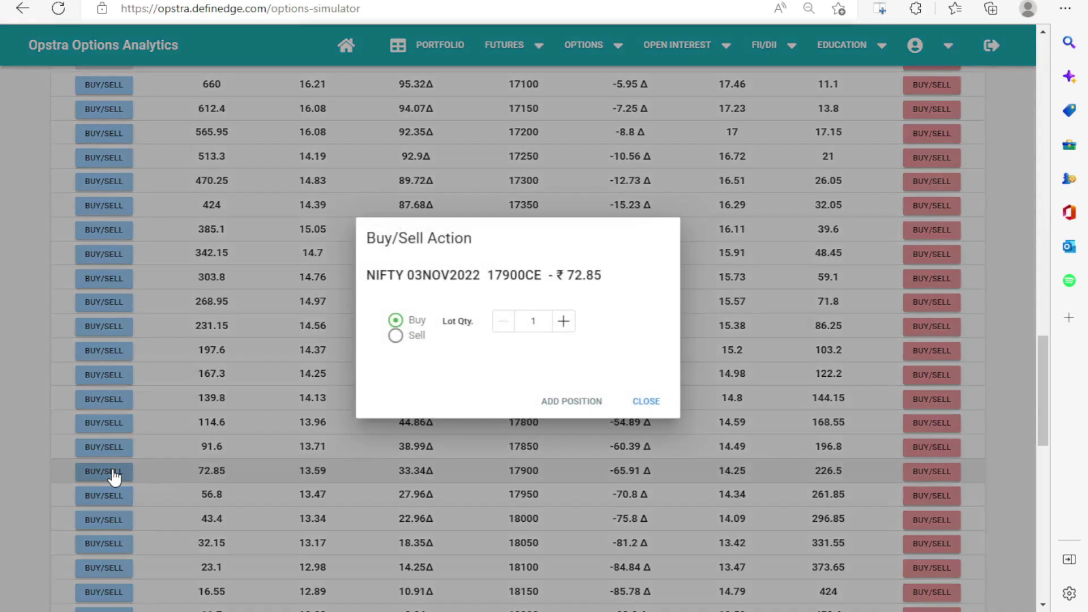
pyautogui.click(396, 336)
pyautogui.click(563, 321)
pyautogui.click(571, 401)
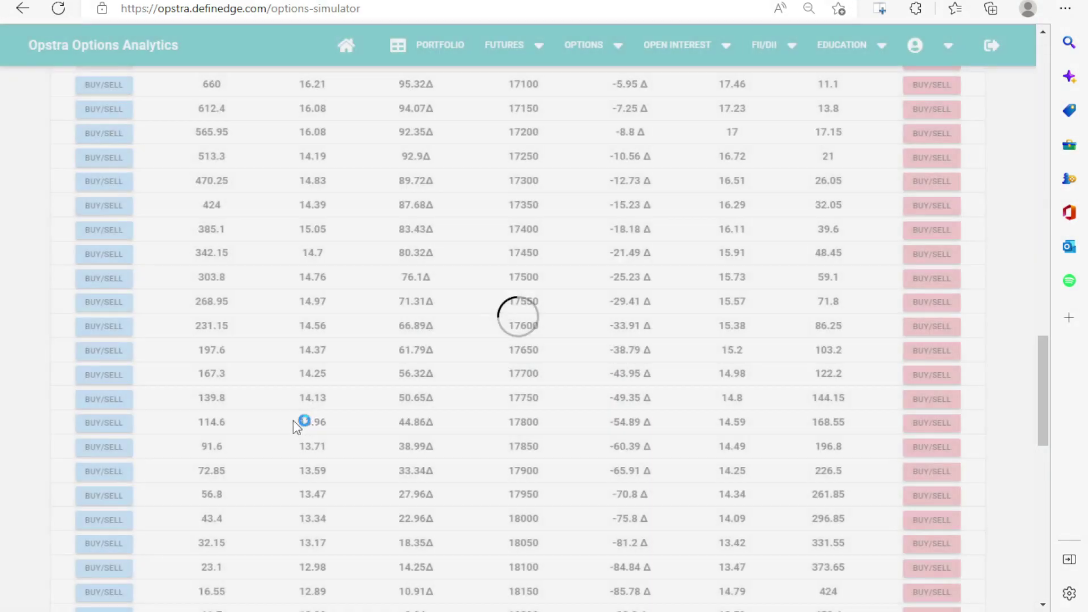
# Add a buy position of 1 lot of the NIFTY 03NOV2022 18100CE
pyautogui.scroll(-2, 141, 430)
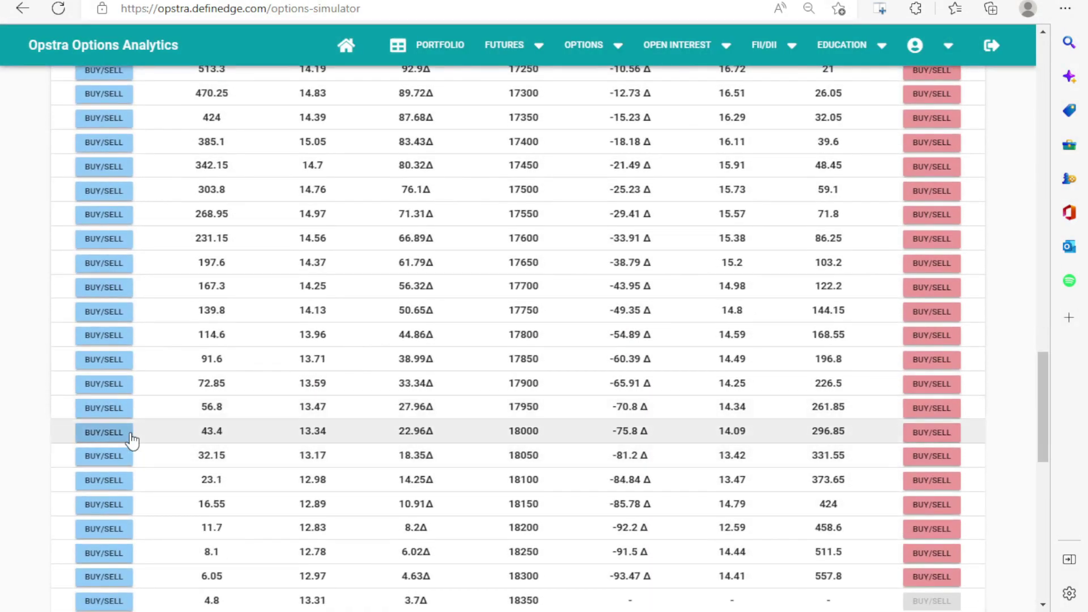
pyautogui.click(126, 482)
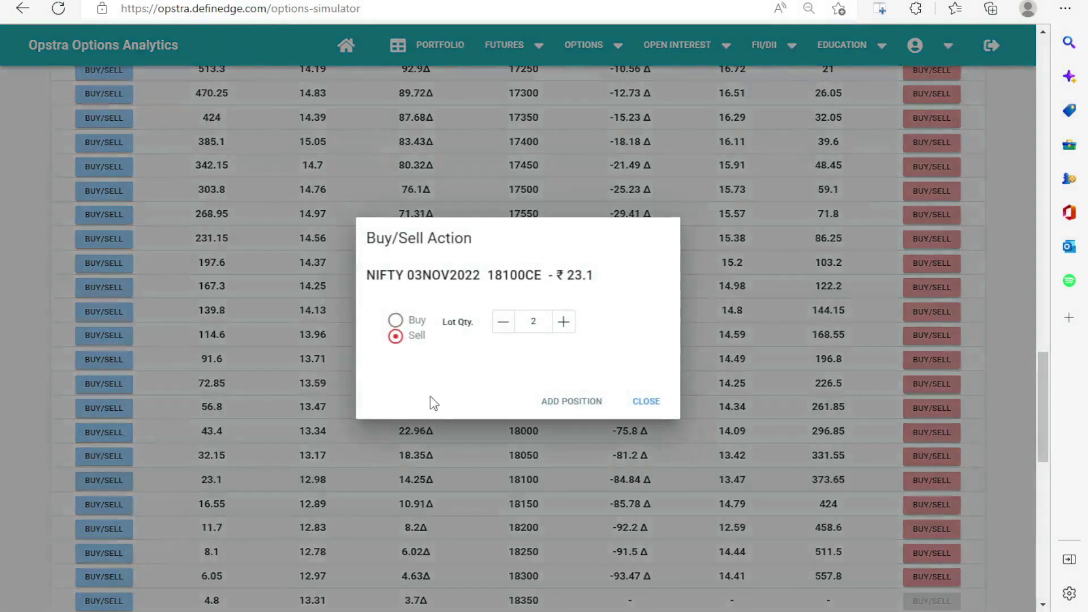
pyautogui.click(396, 320)
pyautogui.click(502, 327)
pyautogui.click(567, 402)
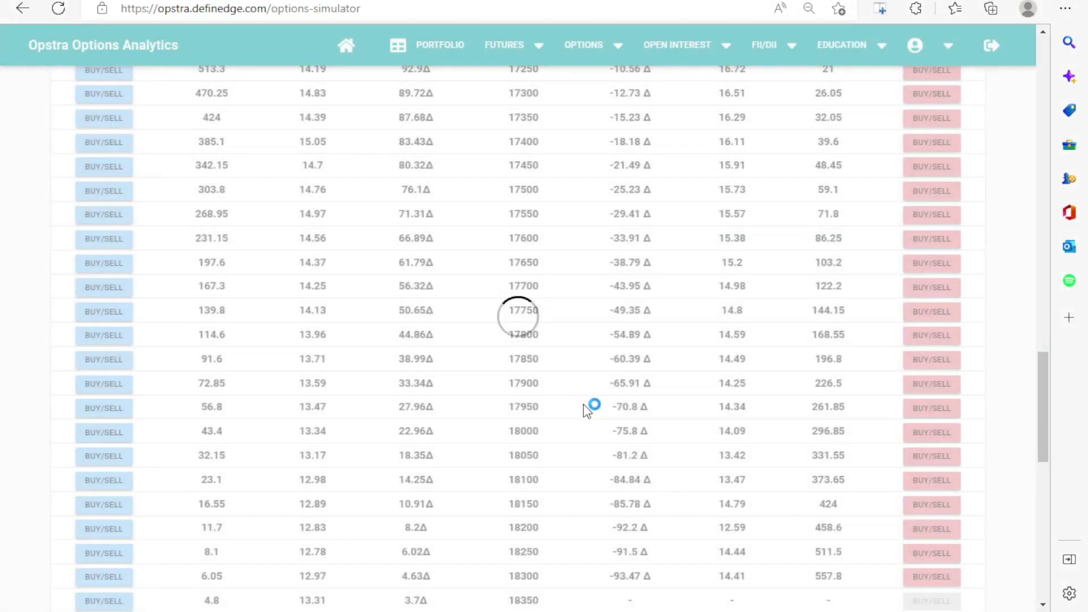
# Inspect the butterfly's payoff chart and advance the simulation in 30-minute steps to 28-Oct-2022 10:00
pyautogui.scroll(-3, 583, 404)
pyautogui.moveTo(644, 408); pyautogui.dragTo(806, 401)
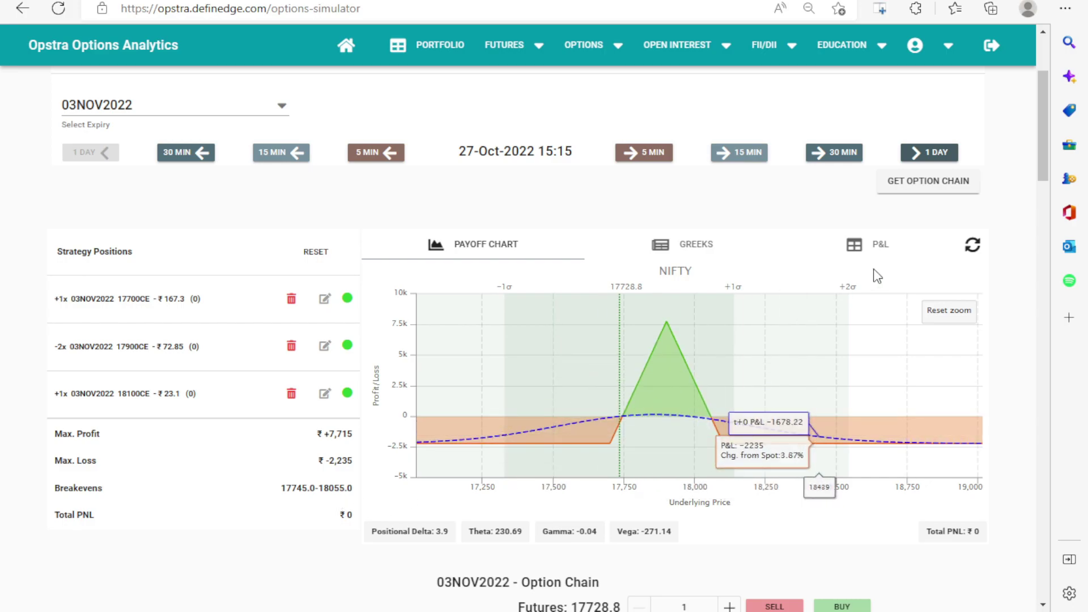
pyautogui.click(833, 153)
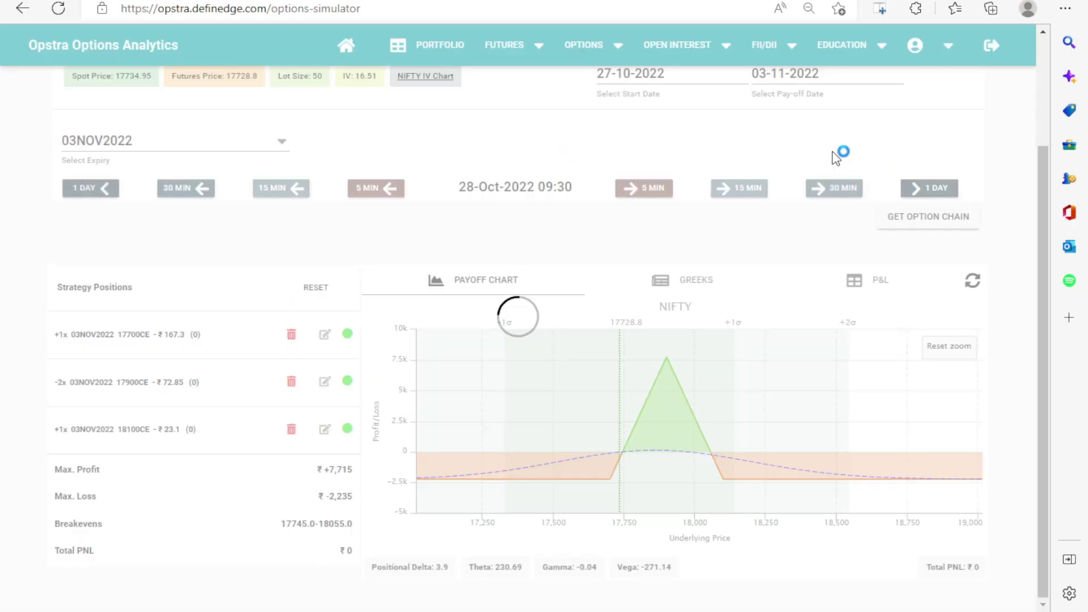
pyautogui.click(836, 185)
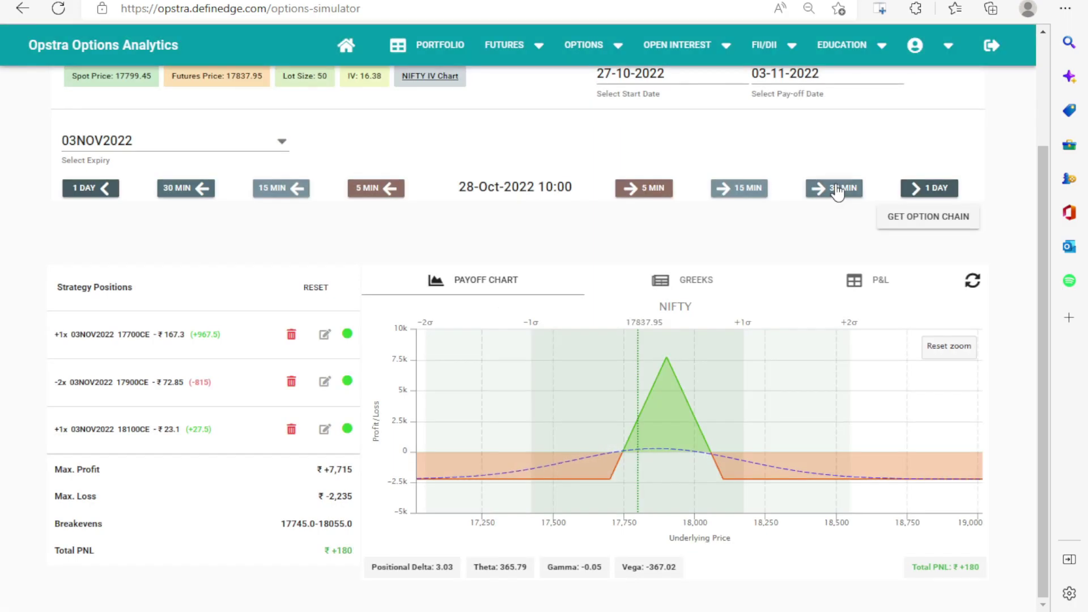
# Advance the simulation in 30-minute steps from 28-Oct-2022 10:00 to 01-Nov-2022 09:30
pyautogui.click(836, 184)
pyautogui.click(836, 185)
pyautogui.click(835, 185)
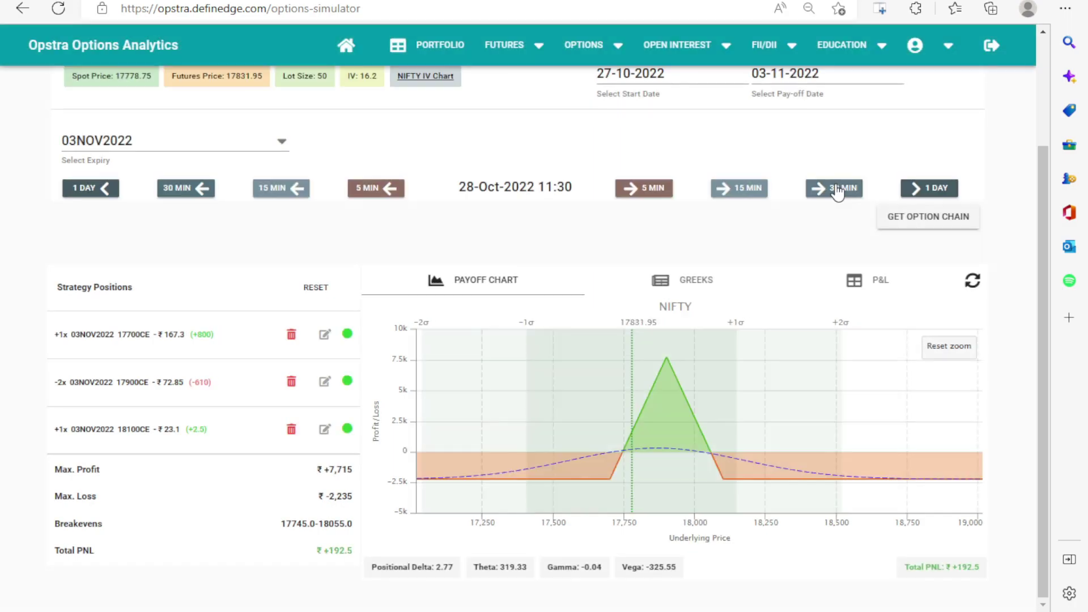
pyautogui.click(835, 184)
pyautogui.click(835, 185)
pyautogui.click(836, 185)
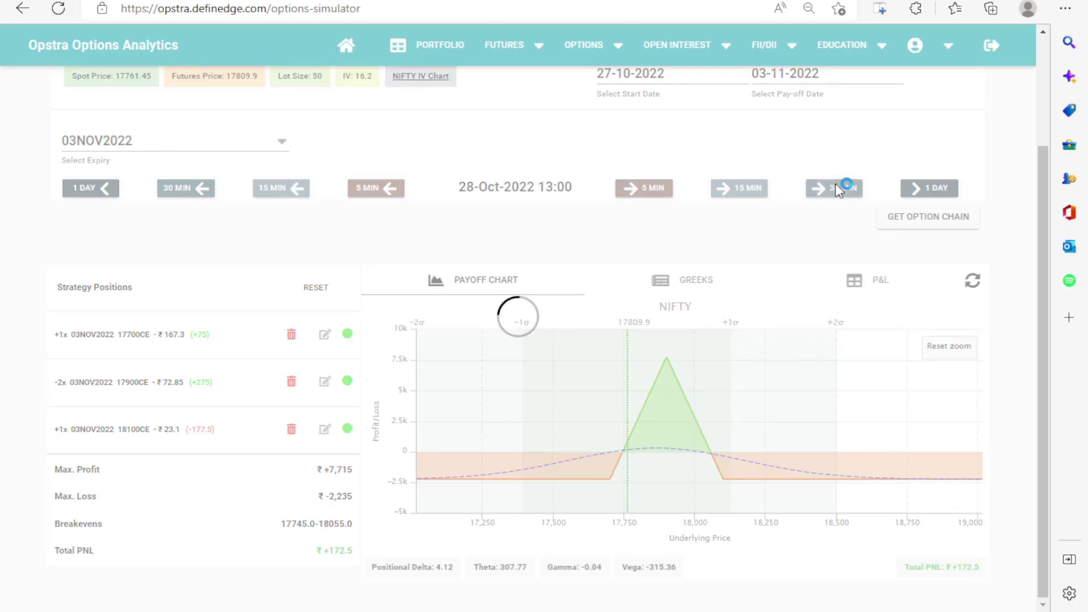
pyautogui.click(835, 185)
pyautogui.click(835, 185)
pyautogui.click(836, 185)
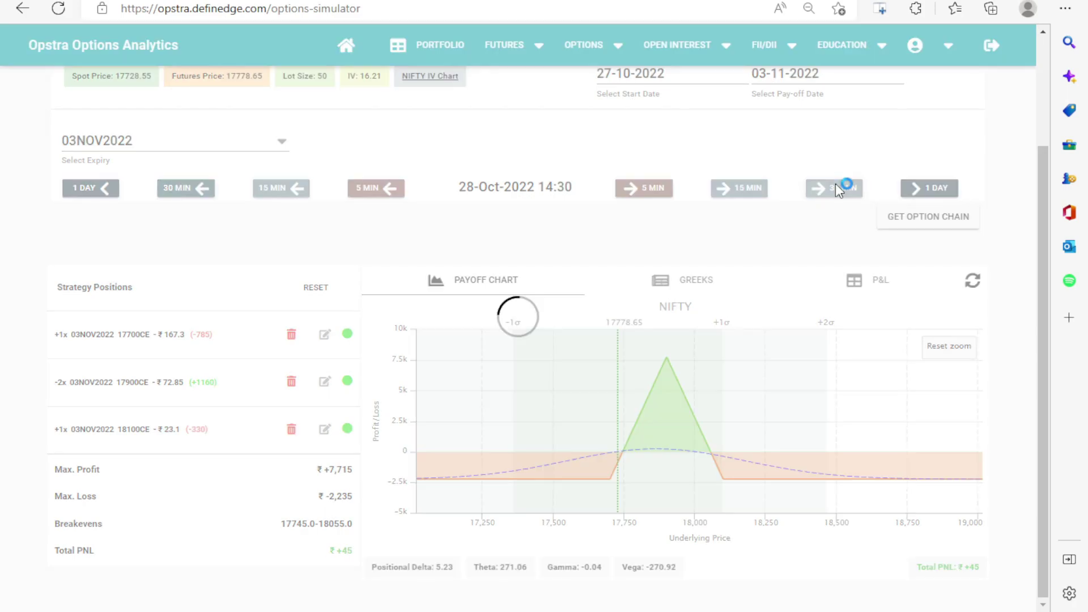
pyautogui.click(835, 185)
pyautogui.click(836, 185)
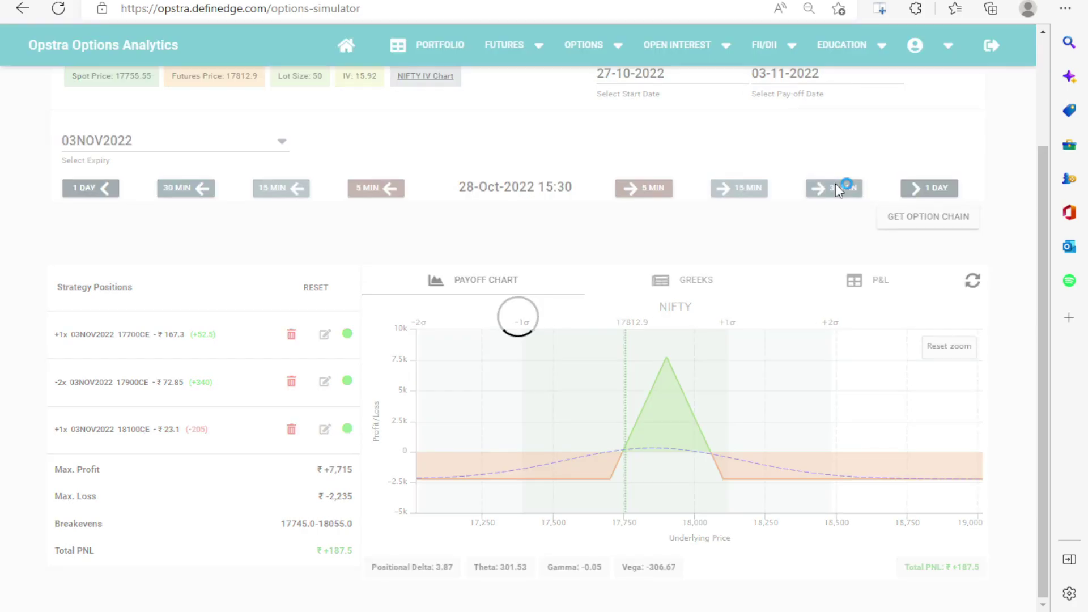
pyautogui.click(835, 185)
pyautogui.click(837, 188)
pyautogui.click(837, 188)
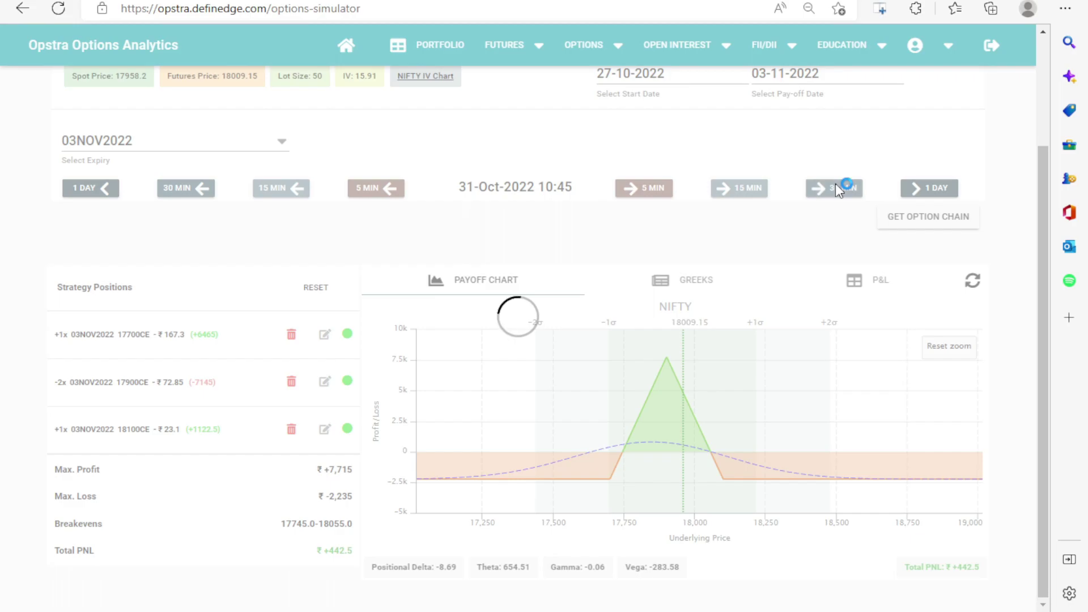
pyautogui.click(836, 188)
pyautogui.click(836, 189)
pyautogui.click(836, 188)
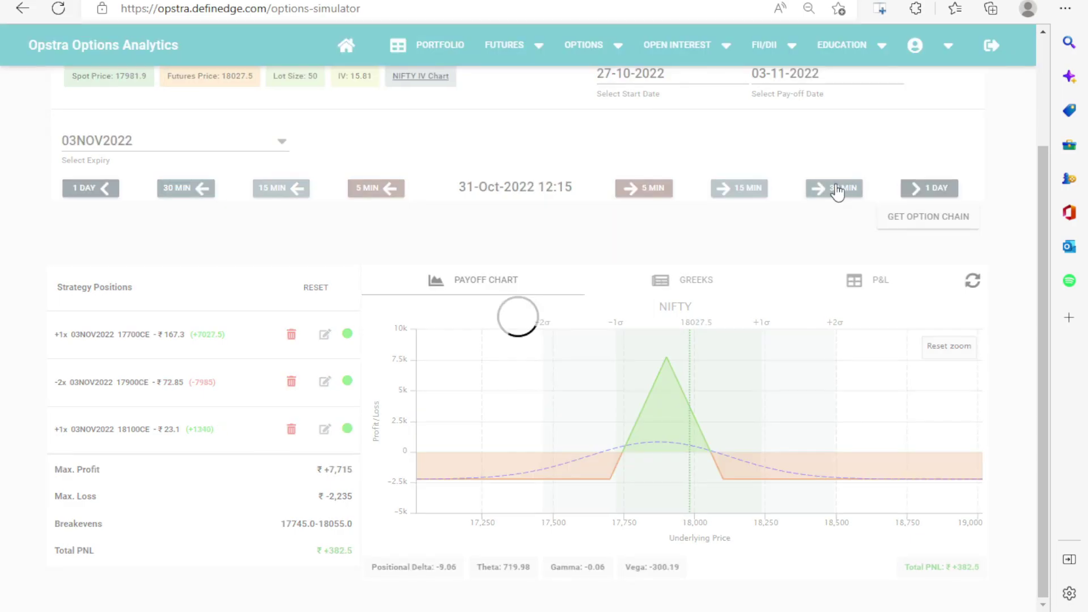
pyautogui.click(837, 188)
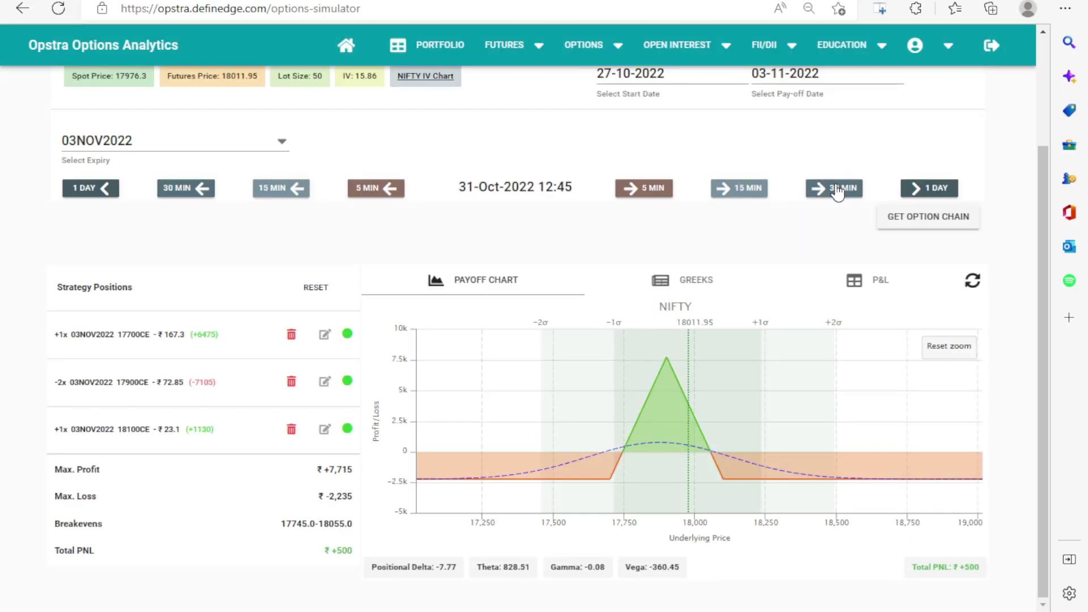
pyautogui.click(836, 188)
pyautogui.click(836, 189)
pyautogui.click(837, 188)
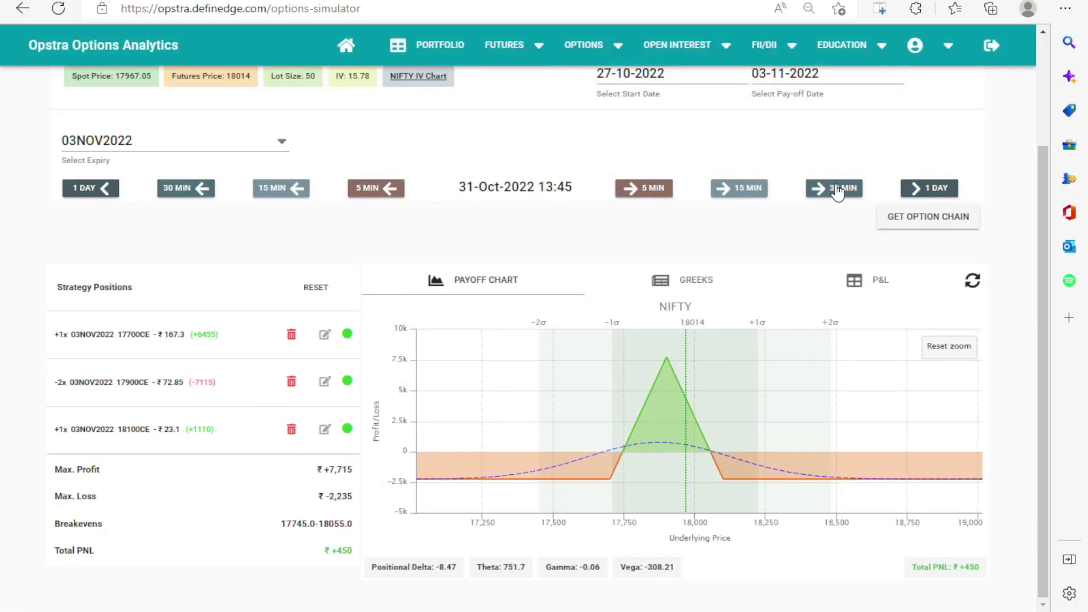
pyautogui.click(836, 188)
pyautogui.click(837, 188)
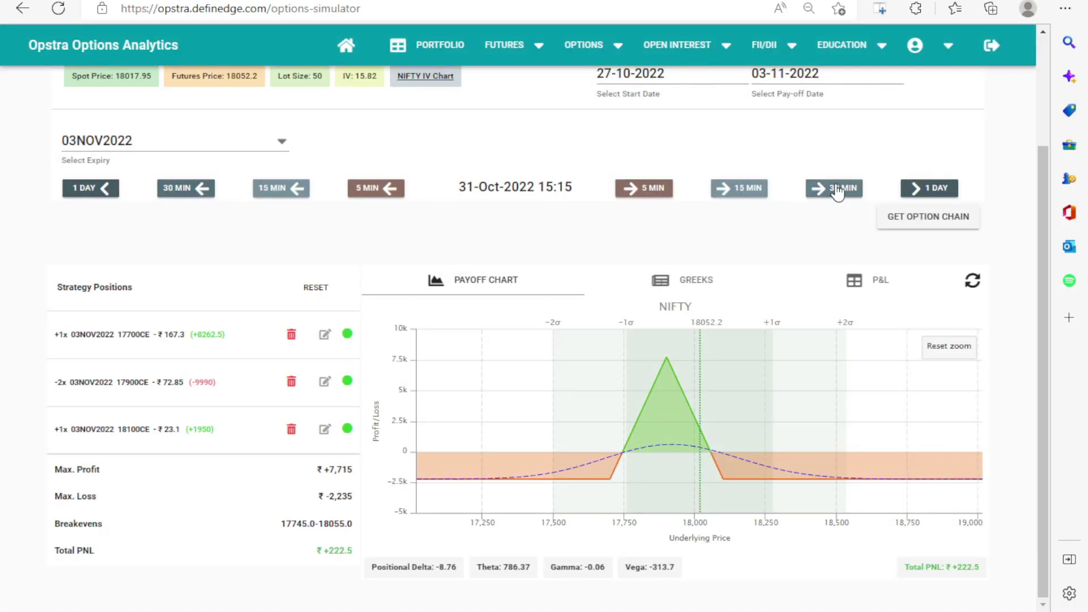
pyautogui.click(837, 188)
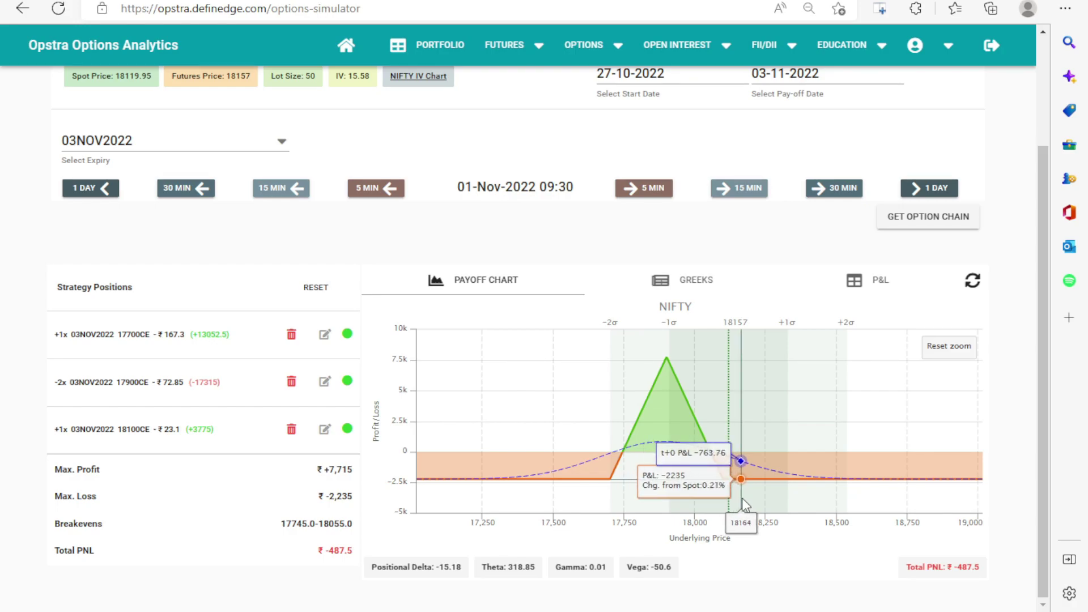
# Load the option chain for 01-Nov-2022 09:30 and add a sell position of 2 lots of the NIFTY 03NOV2022 18150CE
pyautogui.click(925, 221)
pyautogui.scroll(-20, 838, 450)
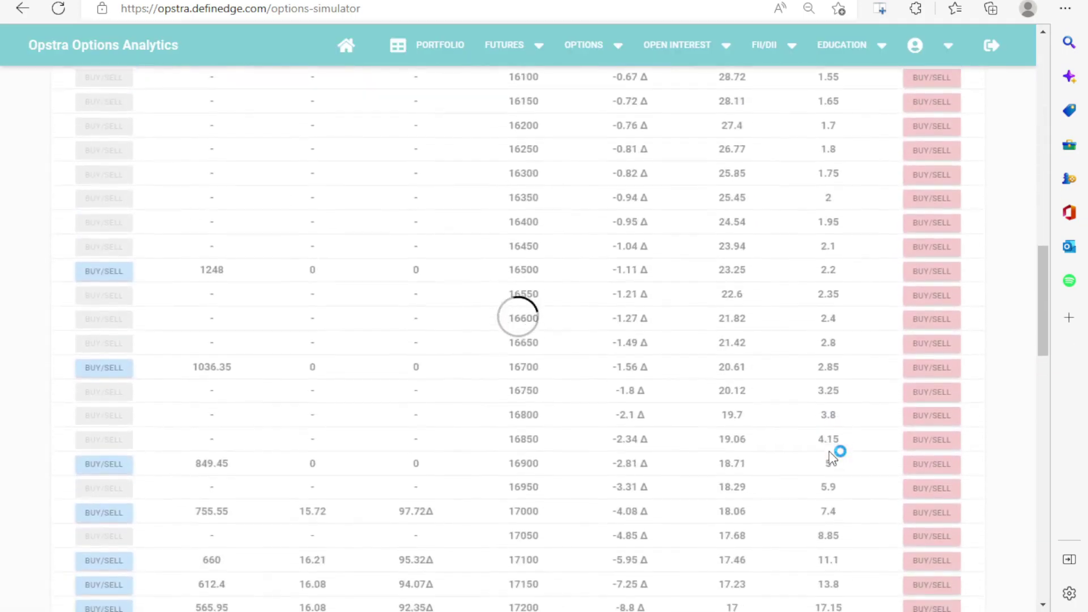
pyautogui.scroll(-18, 827, 335)
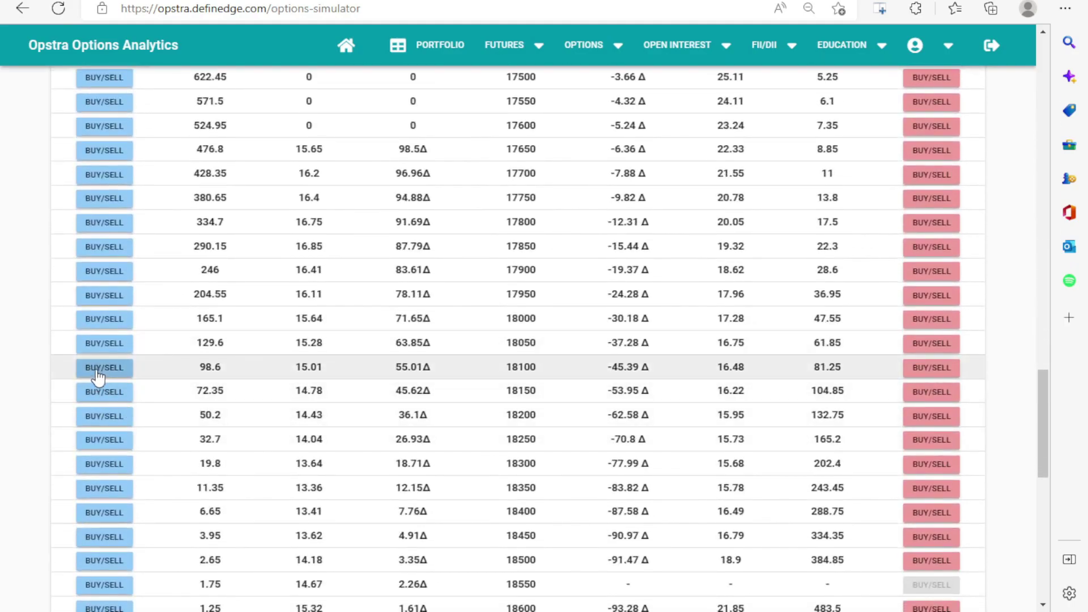
pyautogui.click(98, 393)
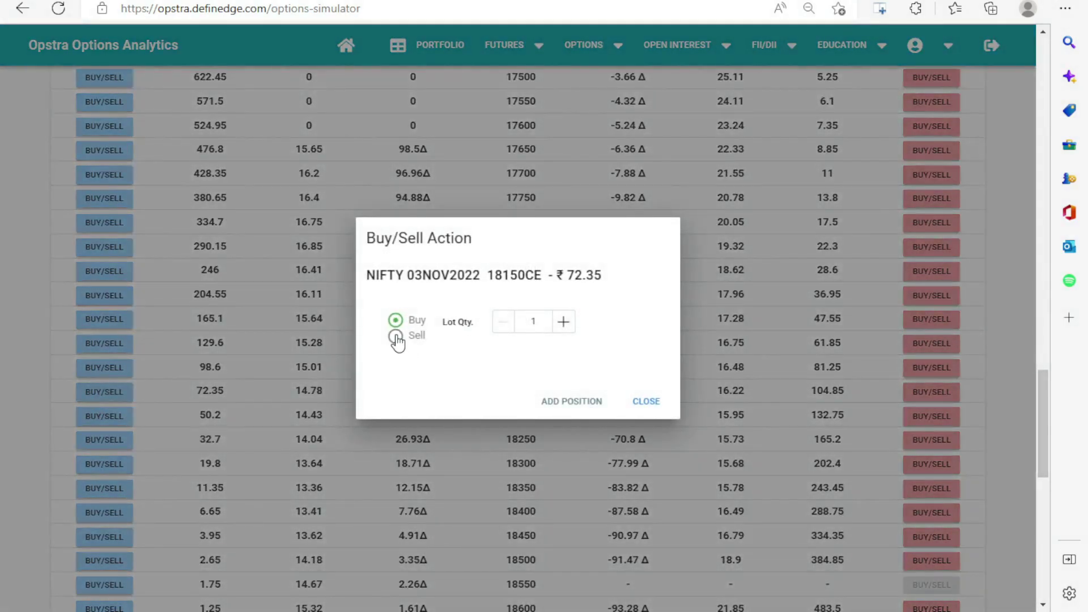
pyautogui.click(396, 336)
pyautogui.click(569, 398)
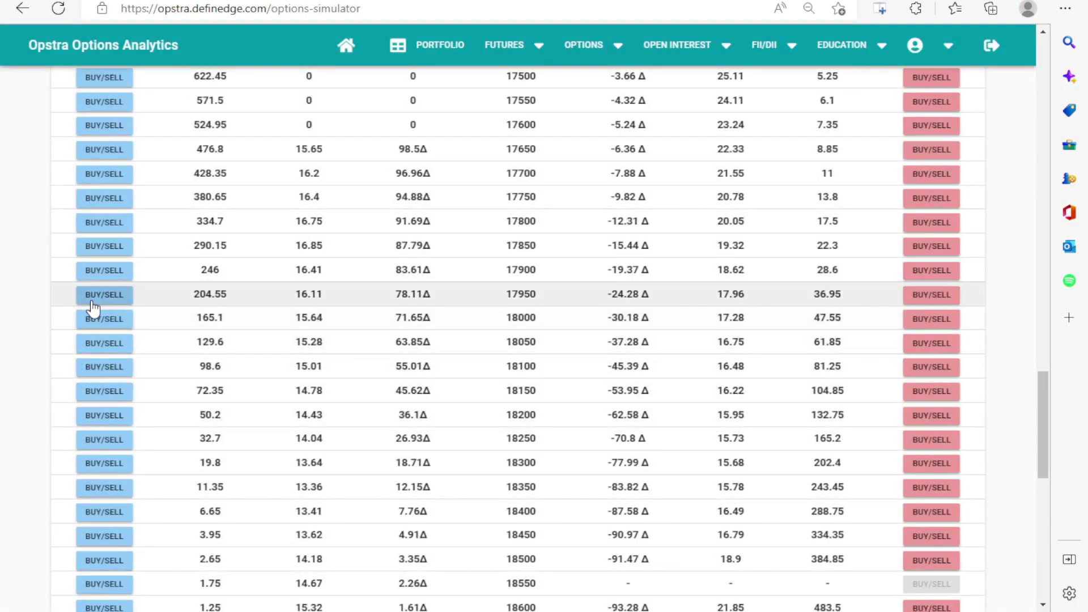
# Add buy positions of 1 lot each of the NIFTY 03NOV2022 17950CE and 18350CE
pyautogui.click(96, 300)
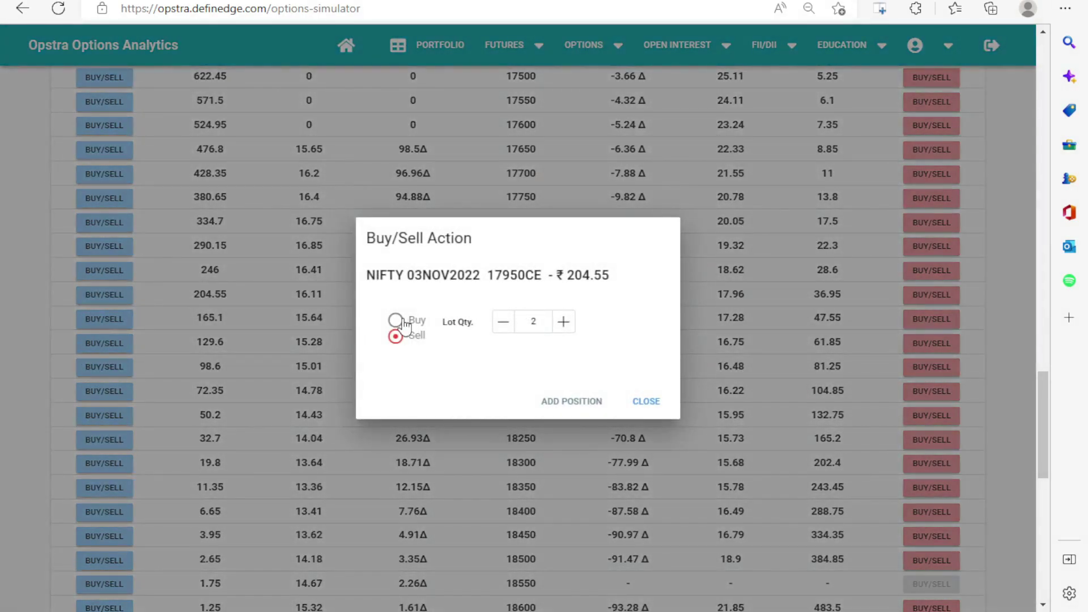
pyautogui.click(396, 320)
pyautogui.click(572, 403)
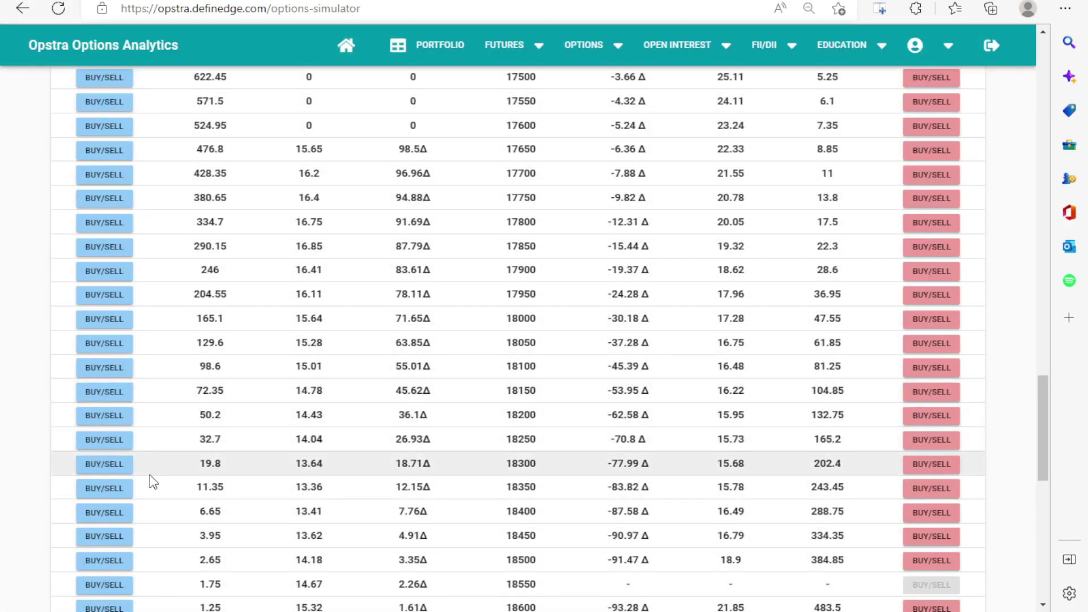
pyautogui.click(118, 493)
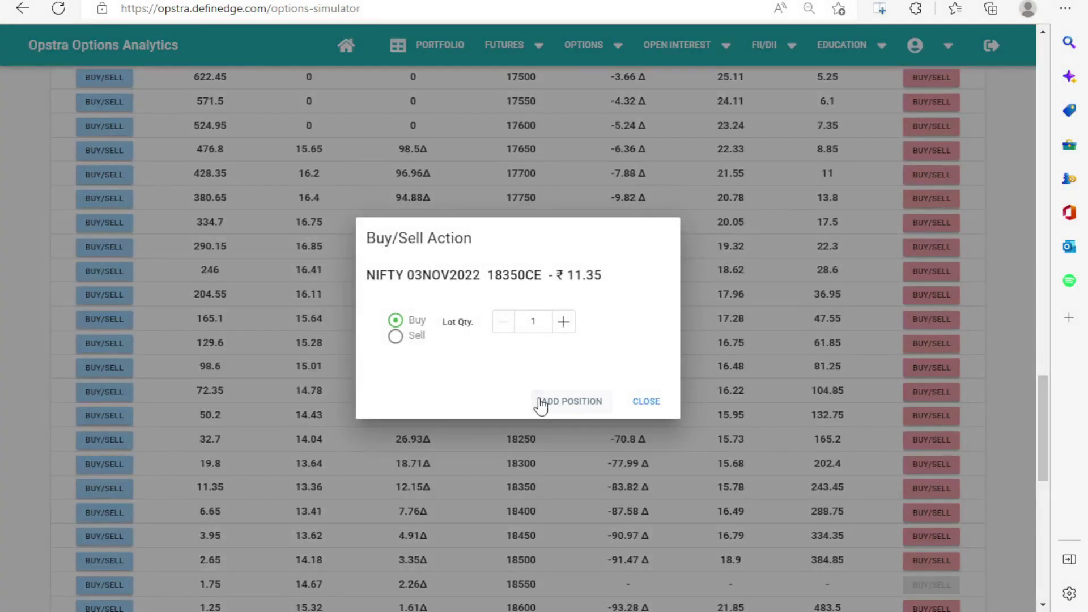
pyautogui.click(570, 402)
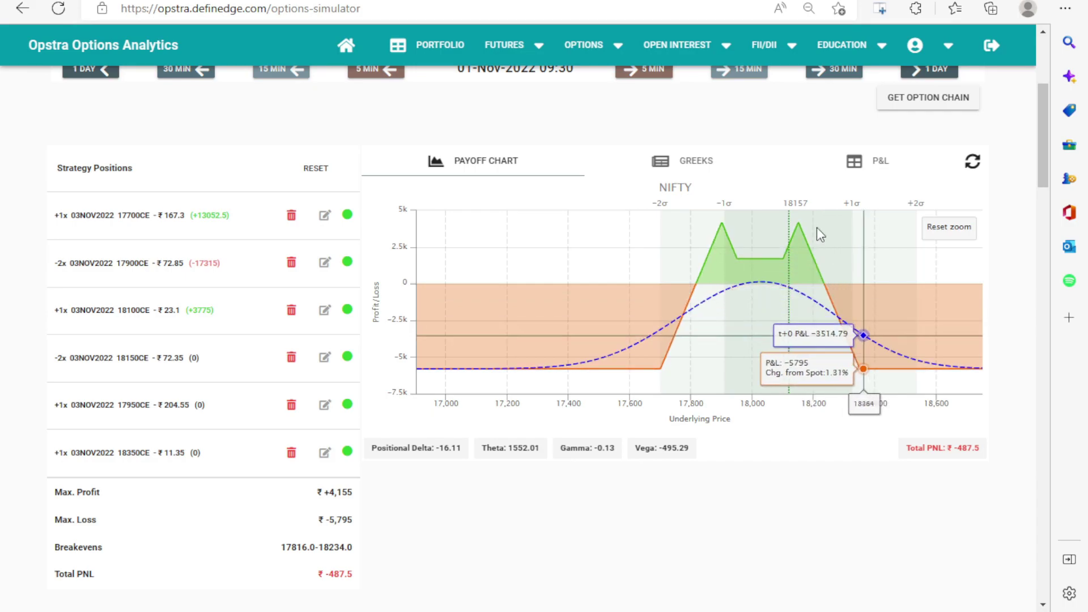
# Switch to the second Witeboard and draw a three-peak payoff outline with straight lines and flat valleys between the peaks
pyautogui.hotkey('ctrl', 'Tab')
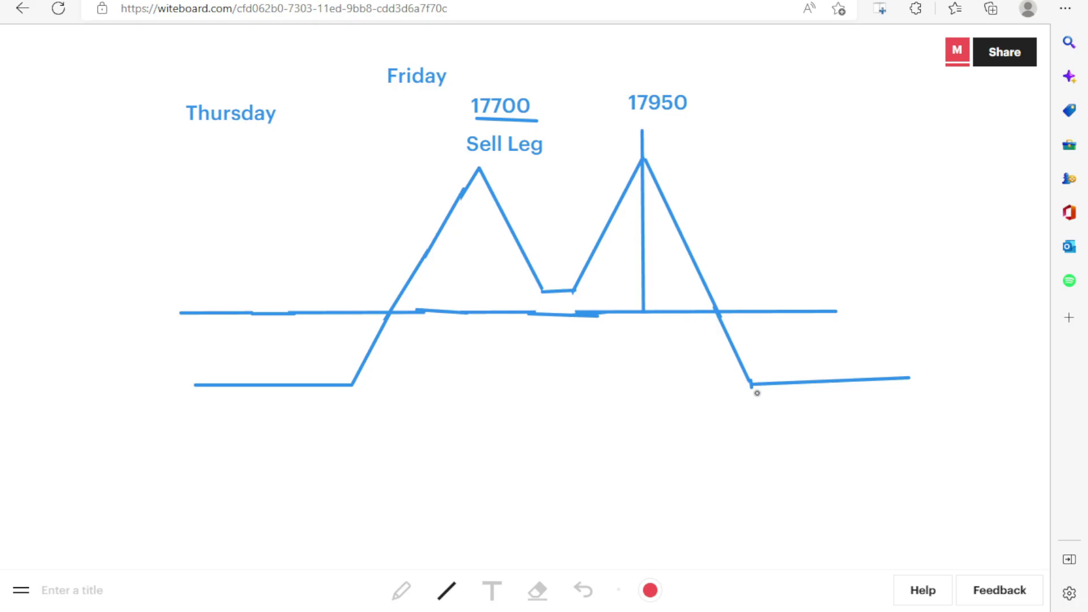
pyautogui.hotkey('ctrl', 'Tab')
pyautogui.moveTo(320, 90)
pyautogui.mouseDown()
pyautogui.moveTo(352, 188)
pyautogui.moveTo(386, 188)
pyautogui.moveTo(428, 86)
pyautogui.moveTo(457, 186)
pyautogui.moveTo(494, 186)
pyautogui.moveTo(520, 74)
pyautogui.moveTo(614, 417)
pyautogui.moveTo(614, 397)
pyautogui.mouseUp()
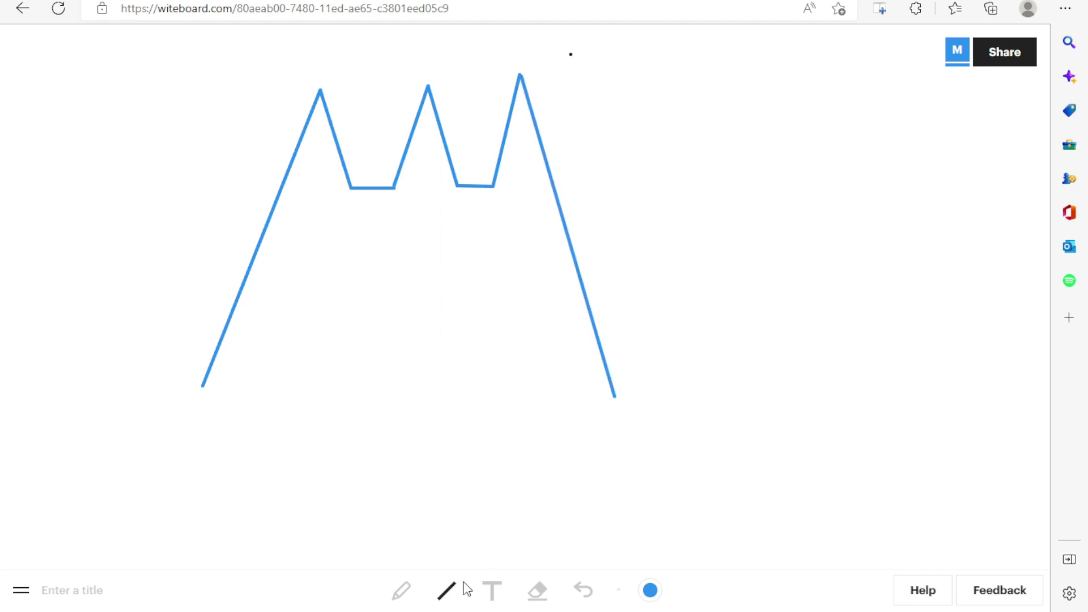
# Draw a horizontal zero line just under the valleys and a lower loss line, erasing its part between the outline's feet
pyautogui.moveTo(47, 398); pyautogui.dragTo(1011, 397)
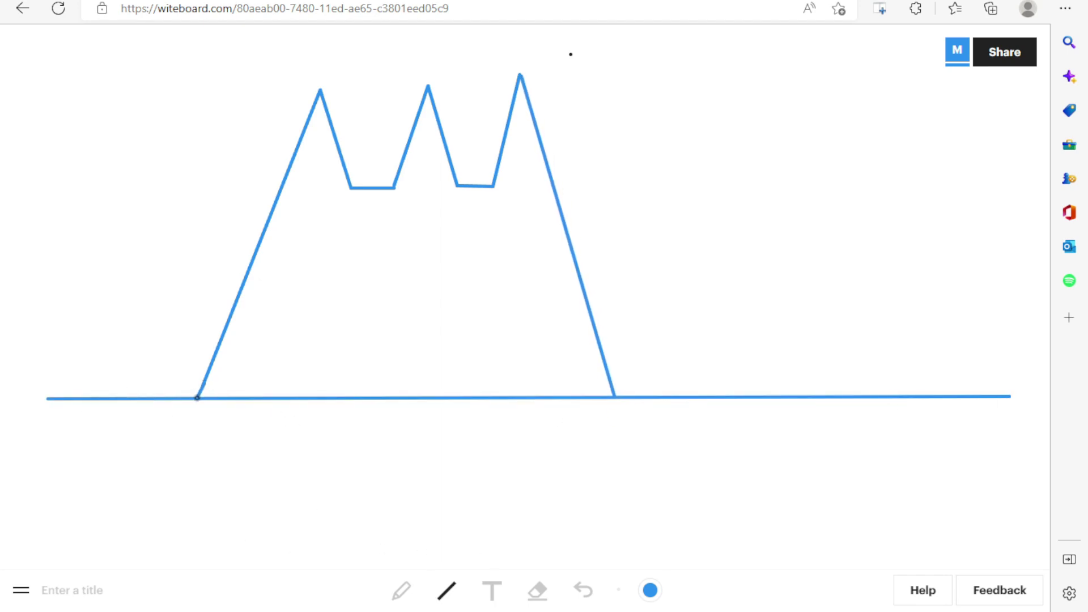
pyautogui.moveTo(79, 207); pyautogui.dragTo(890, 206)
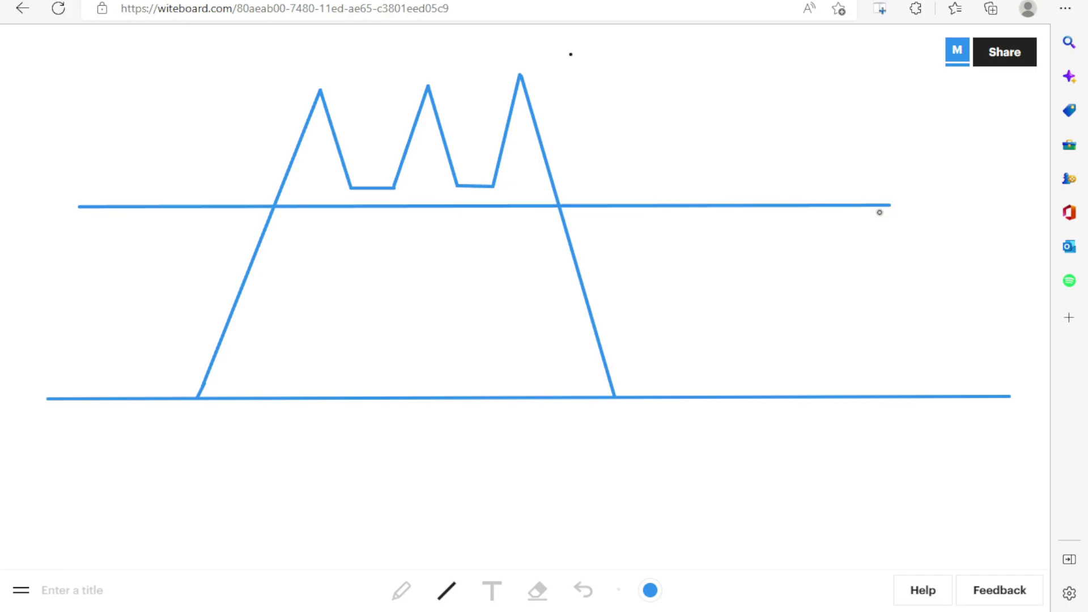
pyautogui.click(537, 590)
pyautogui.moveTo(199, 398)
pyautogui.mouseDown()
pyautogui.moveTo(580, 396)
pyautogui.moveTo(553, 534)
pyautogui.mouseUp()
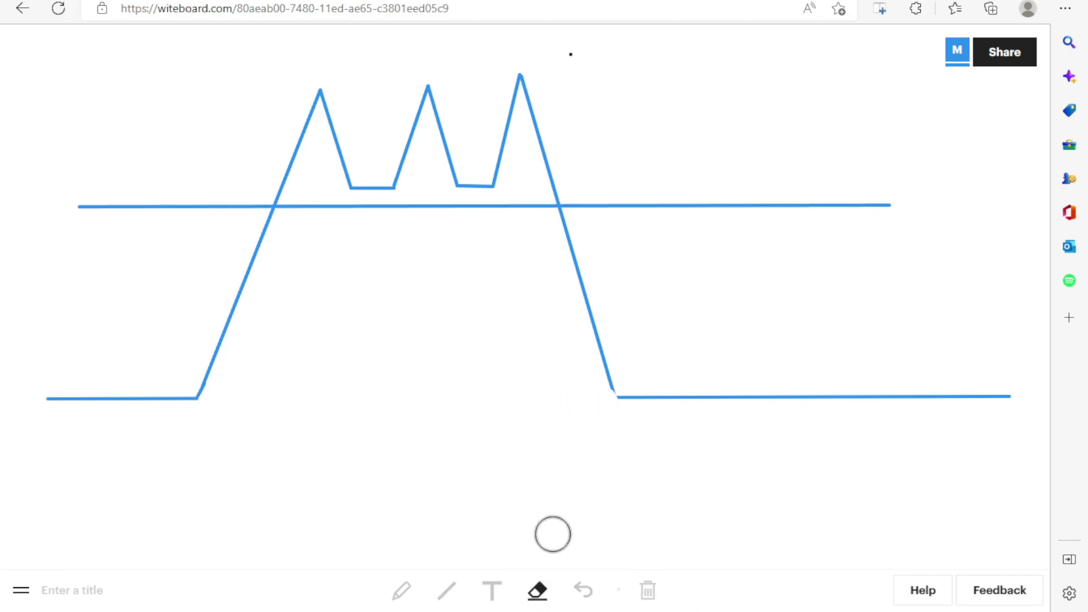
# Label the third peak "Max Profit" and the area below the zero line beyond the outline "Max Loss"
pyautogui.click(492, 591)
pyautogui.click(572, 89)
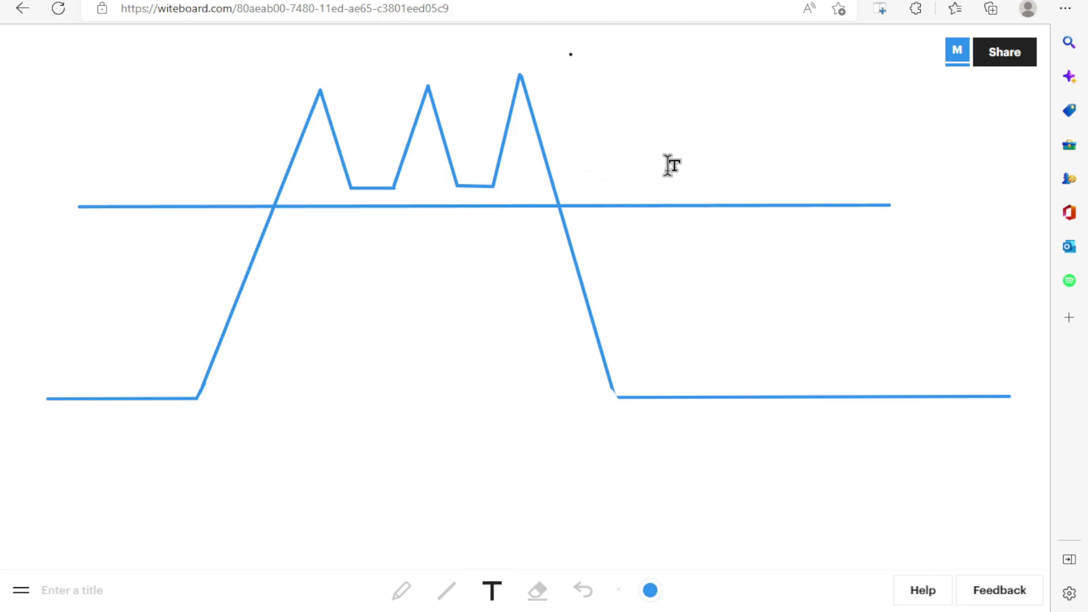
pyautogui.write('Max Profit')
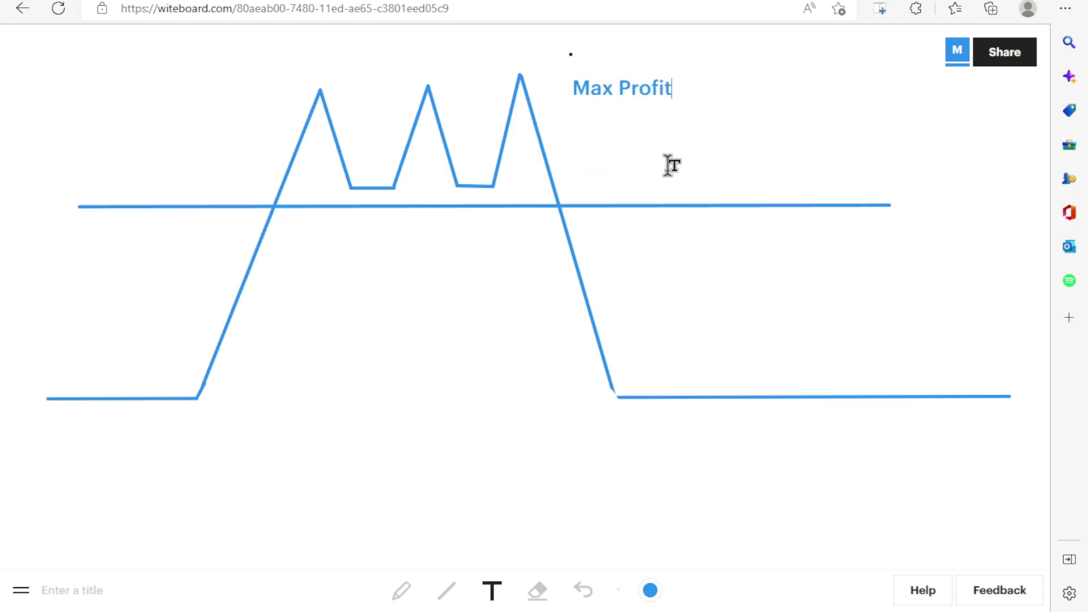
pyautogui.click(640, 230)
pyautogui.write('M')
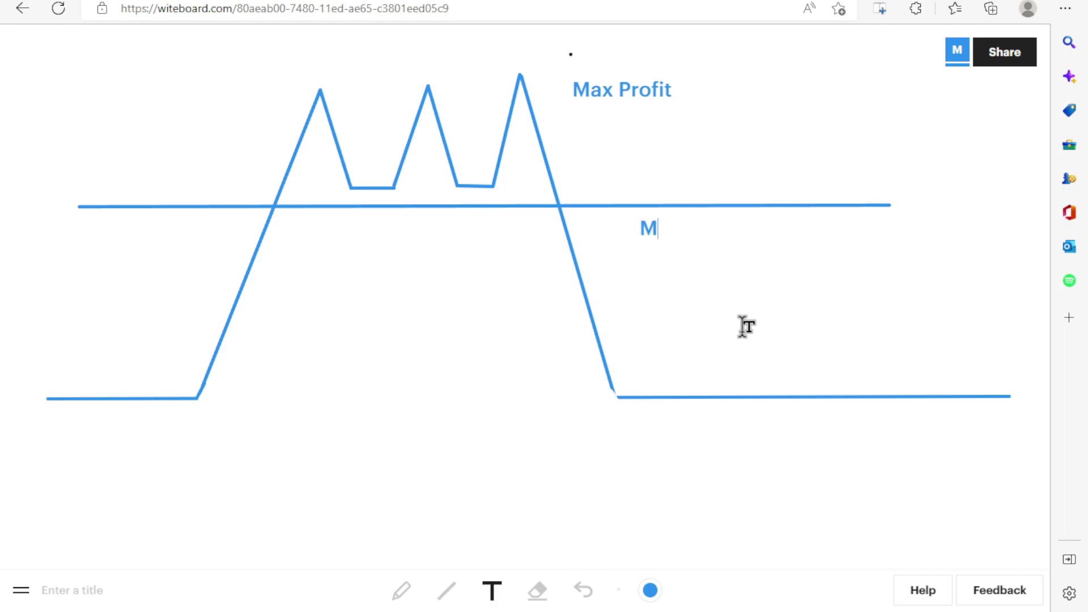
pyautogui.write('ax Loss')
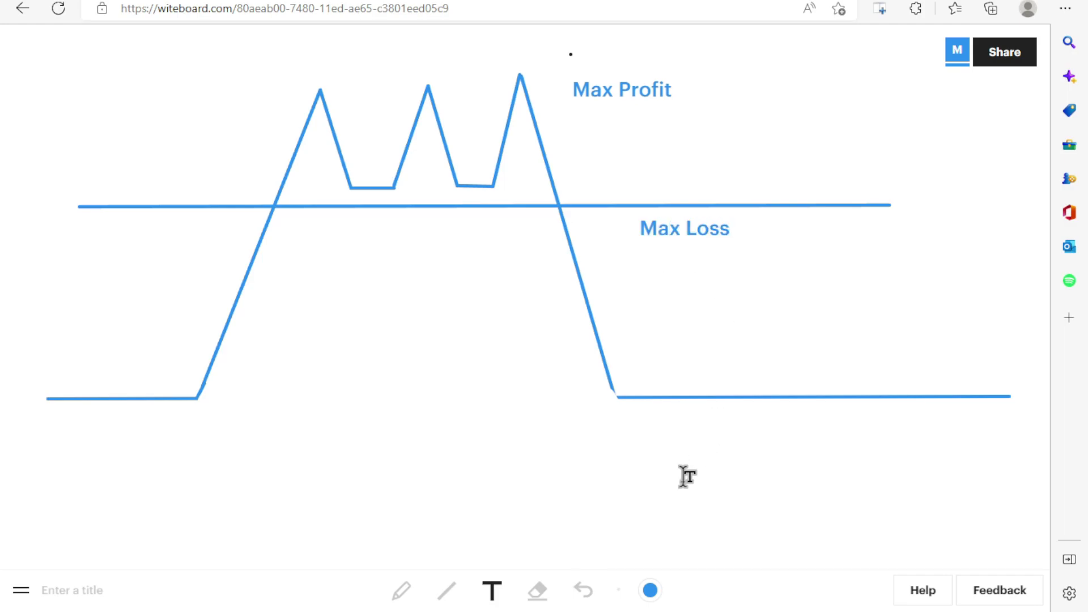
# Close the gap at the outline's right foot in pencil and draw downward arrows to the loss lines on both sides
pyautogui.click(401, 591)
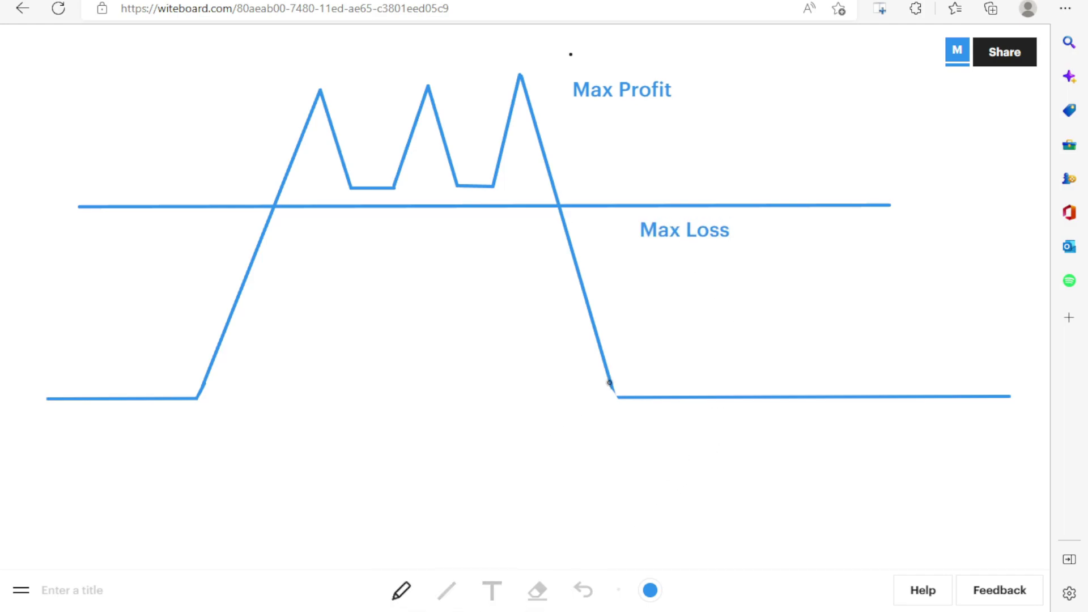
pyautogui.moveTo(610, 382); pyautogui.dragTo(615, 400)
pyautogui.moveTo(764, 247); pyautogui.dragTo(772, 385)
pyautogui.moveTo(743, 311)
pyautogui.mouseDown()
pyautogui.moveTo(781, 391)
pyautogui.moveTo(796, 354)
pyautogui.mouseUp()
pyautogui.moveTo(129, 230)
pyautogui.mouseDown()
pyautogui.moveTo(129, 375)
pyautogui.moveTo(148, 350)
pyautogui.mouseUp()
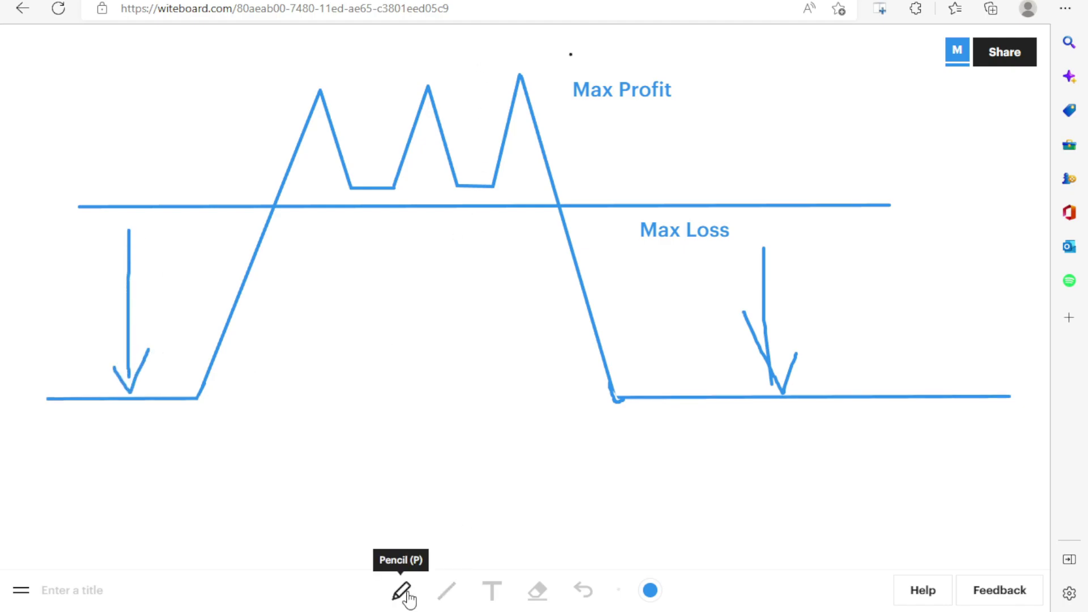
# Draw a vertical pencil line at the valley before the third peak and add a rounded box labelled "Sell Puts" to its left
pyautogui.moveTo(459, 85); pyautogui.dragTo(466, 429)
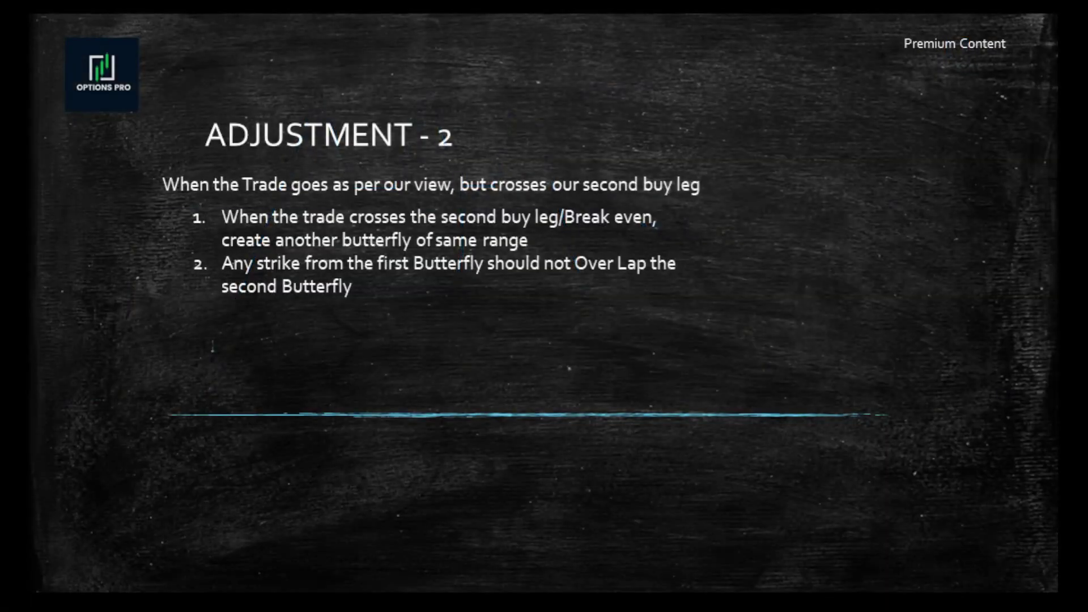
pyautogui.press('Right')
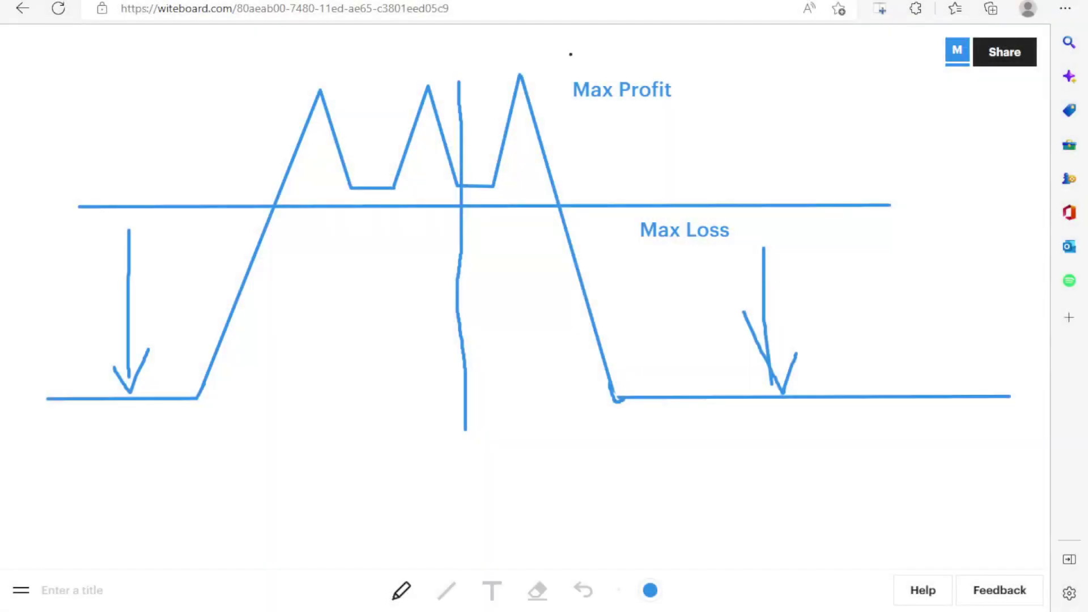
pyautogui.click(654, 48)
pyautogui.moveTo(461, 84); pyautogui.dragTo(465, 448)
pyautogui.hotkey('ctrl', 'z')
pyautogui.moveTo(461, 82); pyautogui.dragTo(463, 443)
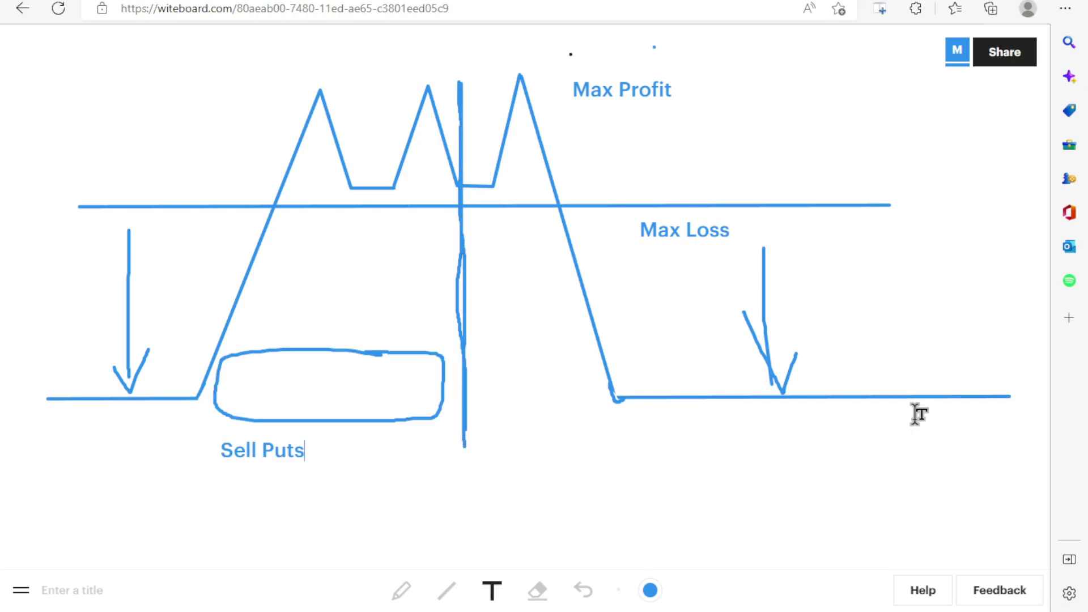
pyautogui.press('Escape')
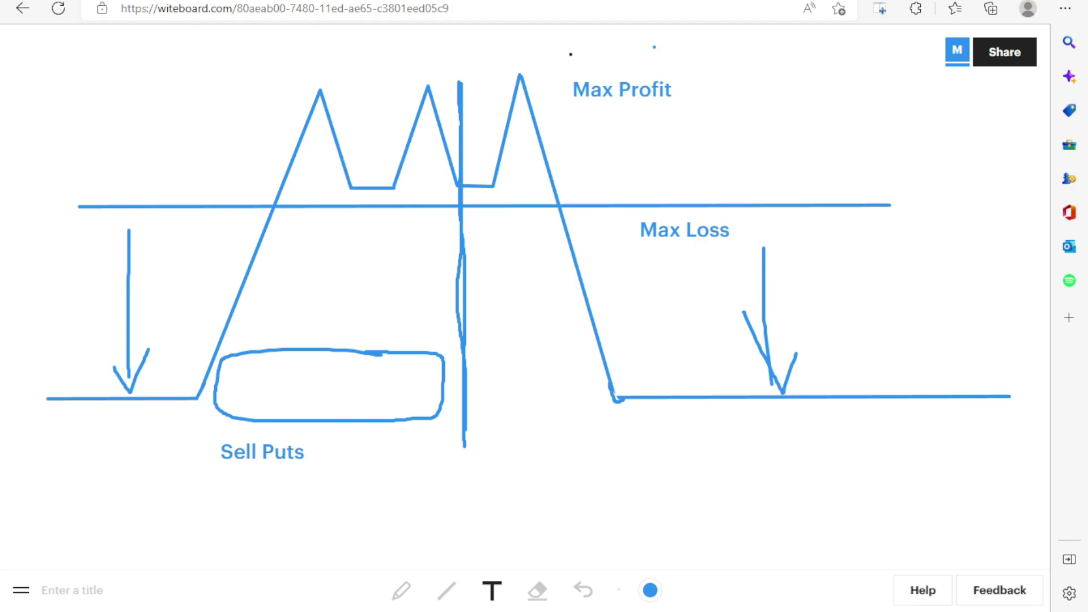
# Draw straight vertical lines at the left edge of both valleys and switch back to the Opstra options simulator
pyautogui.click(447, 590)
pyautogui.moveTo(354, 102); pyautogui.dragTo(356, 434)
pyautogui.moveTo(462, 90); pyautogui.dragTo(463, 449)
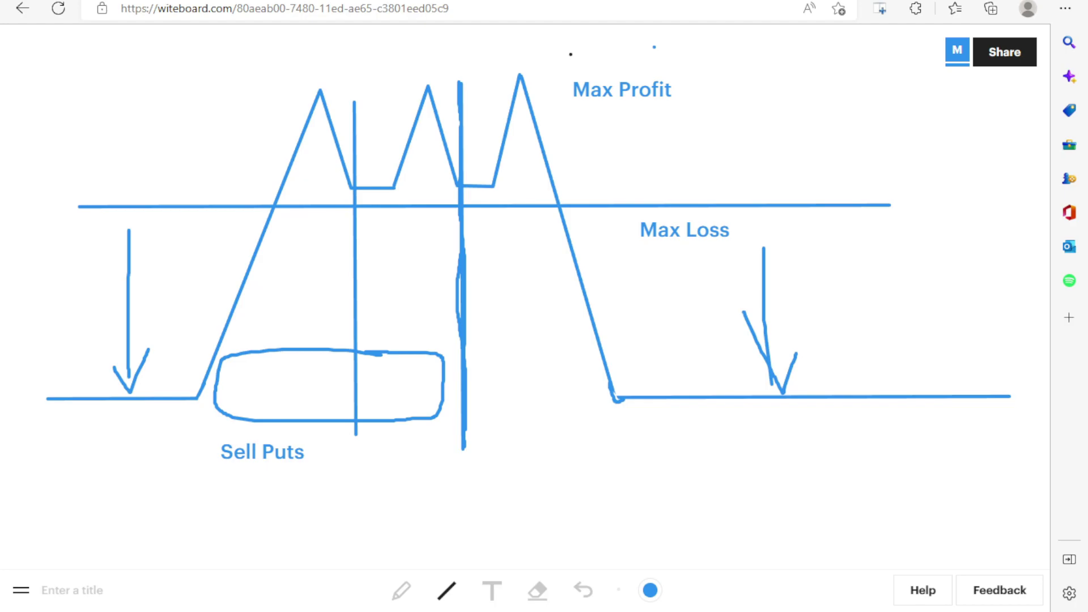
pyautogui.hotkey('ctrl', 'Tab')
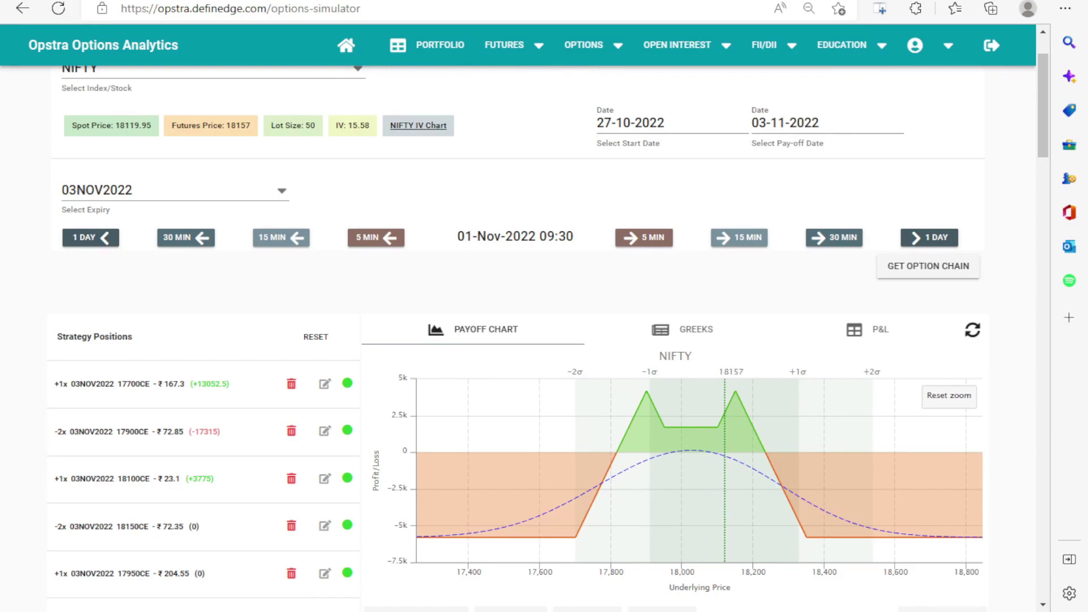
# Advance the simulation in 30-minute increments to 01-Nov-2022 15:30
pyautogui.click(833, 239)
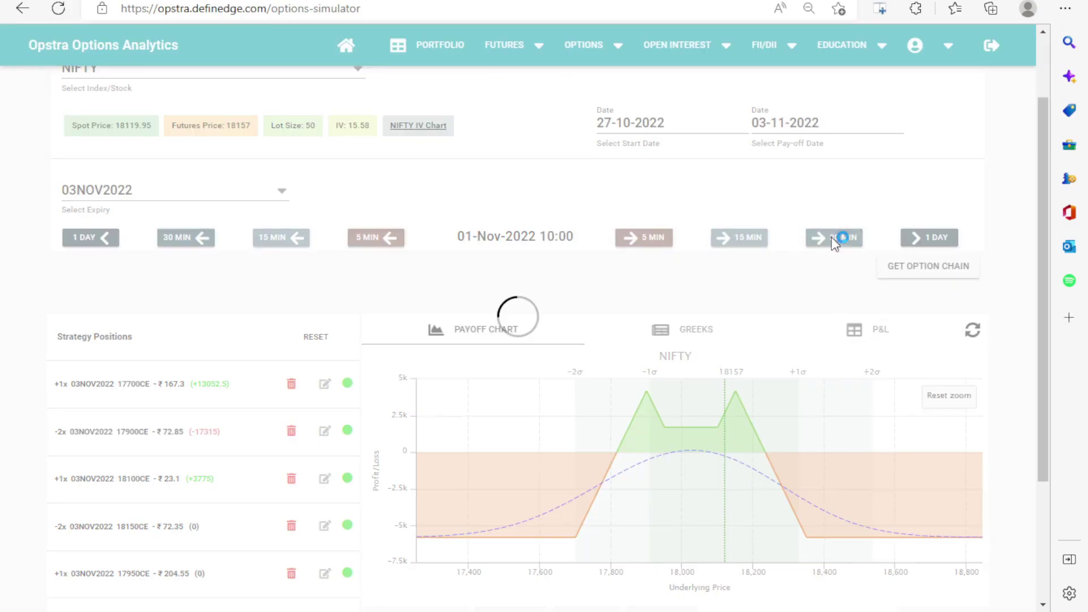
pyautogui.click(833, 238)
pyautogui.click(833, 238)
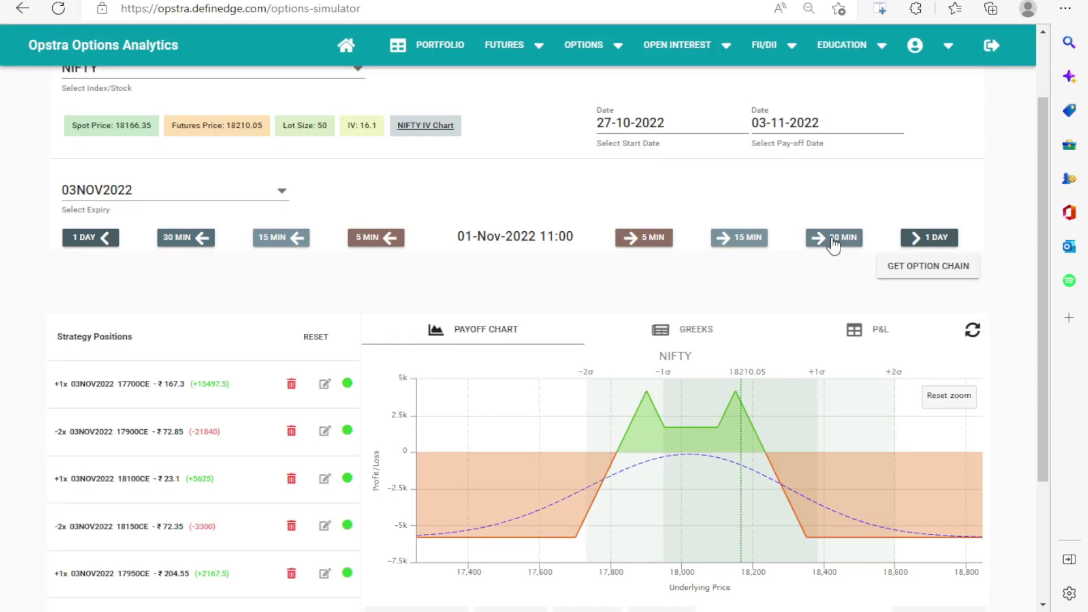
pyautogui.click(833, 238)
pyautogui.click(831, 237)
pyautogui.click(831, 237)
pyautogui.click(832, 237)
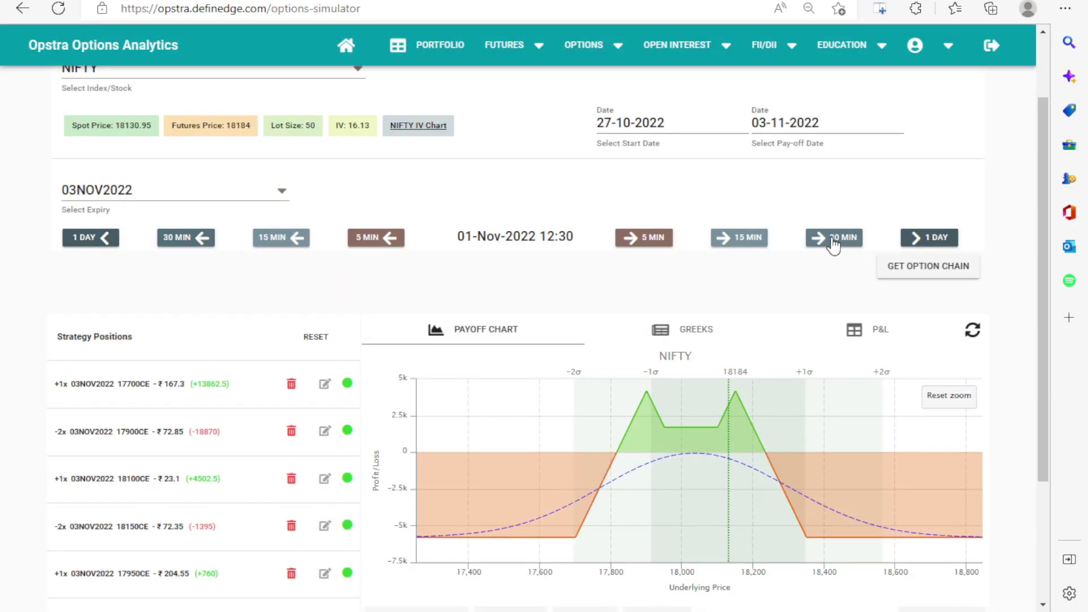
pyautogui.click(831, 237)
pyautogui.click(831, 237)
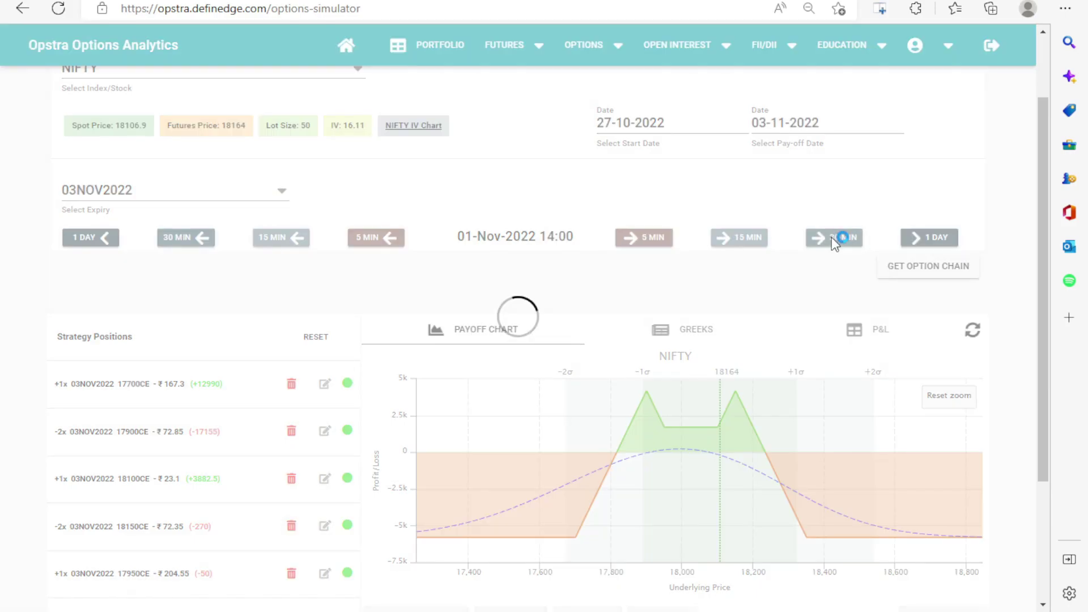
pyautogui.click(831, 237)
pyautogui.click(832, 237)
pyautogui.click(832, 236)
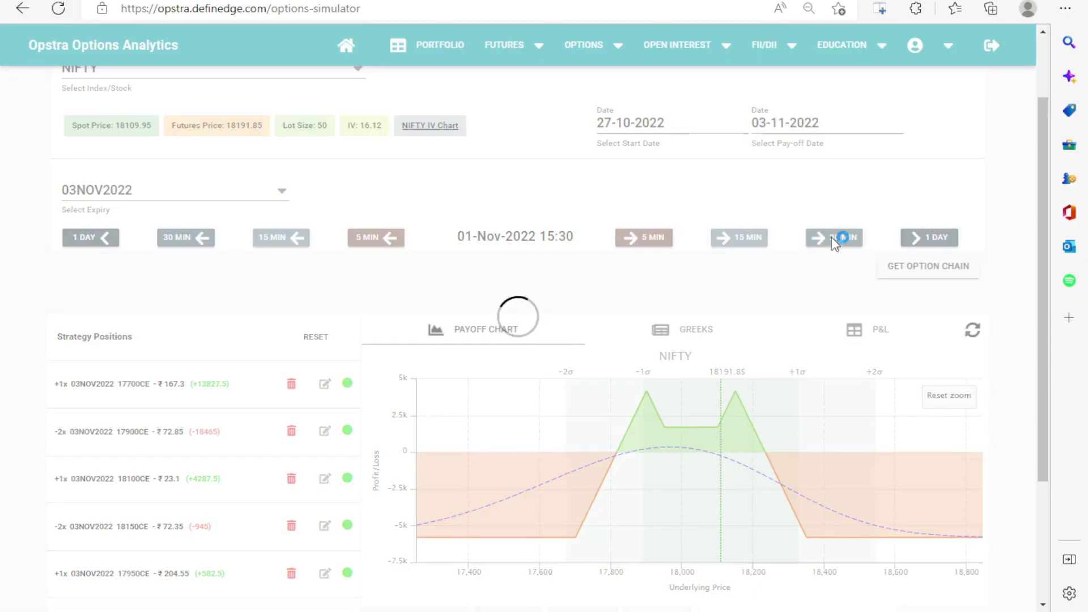
# Continue the simulation in 30-minute increments into the next trading day, up to 02-Nov-2022 12:45
pyautogui.click(832, 237)
pyautogui.click(832, 237)
pyautogui.click(831, 237)
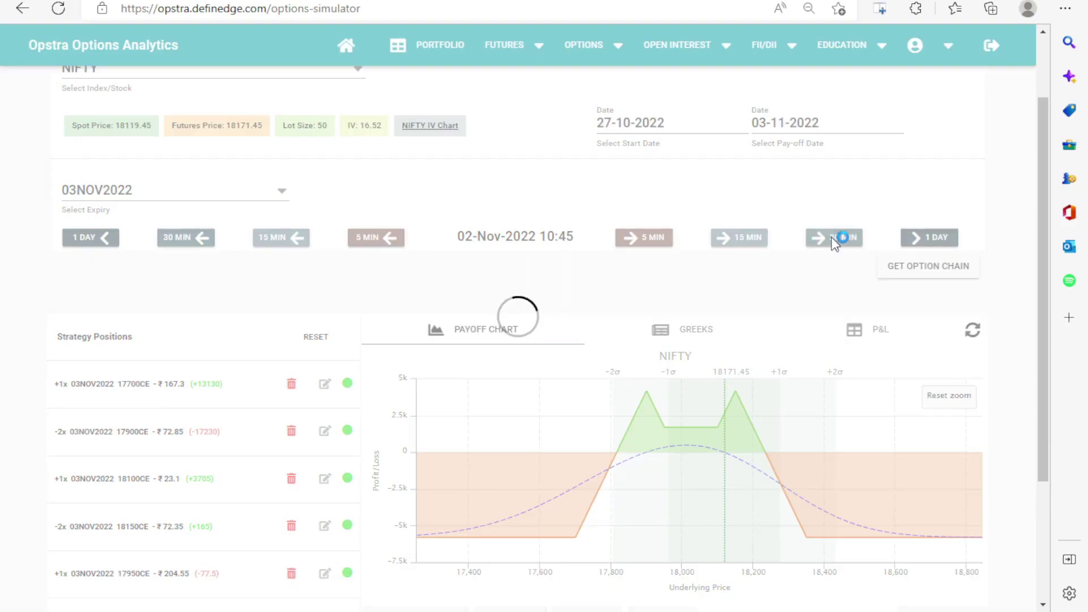
pyautogui.click(831, 237)
pyautogui.click(832, 237)
pyautogui.click(832, 237)
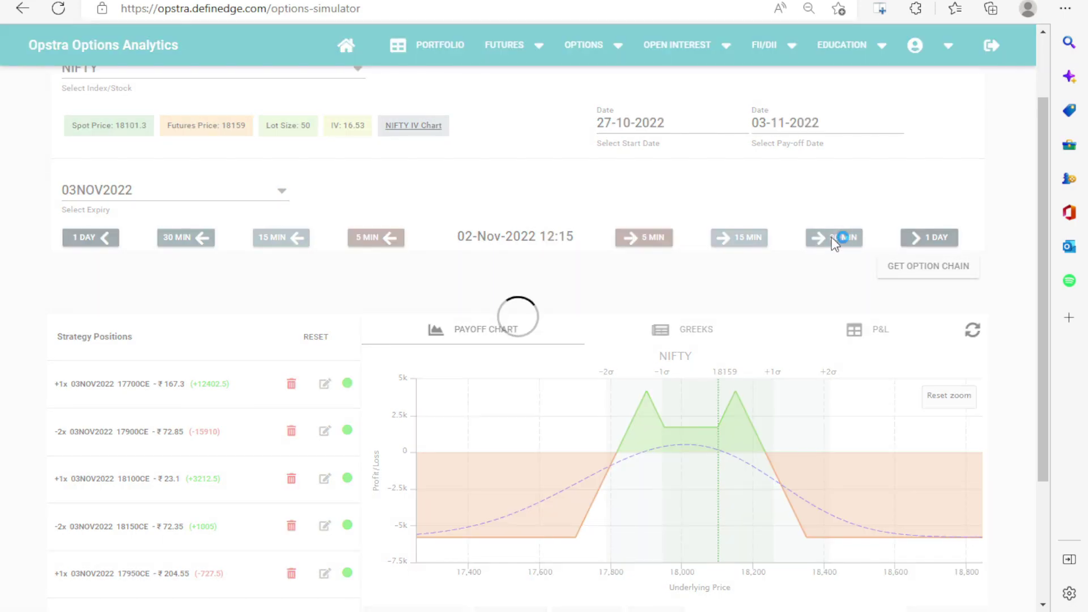
pyautogui.click(831, 237)
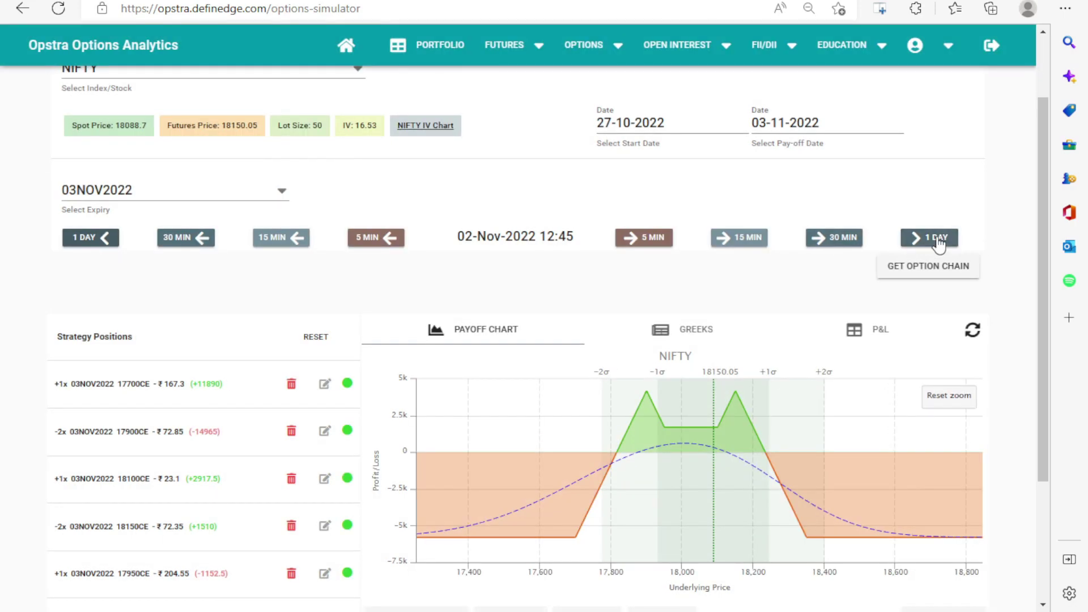
# Move the simulation forward one day, and advance it in 30-minute increments to 03-Nov-2022 15:15 on expiry day
pyautogui.click(936, 238)
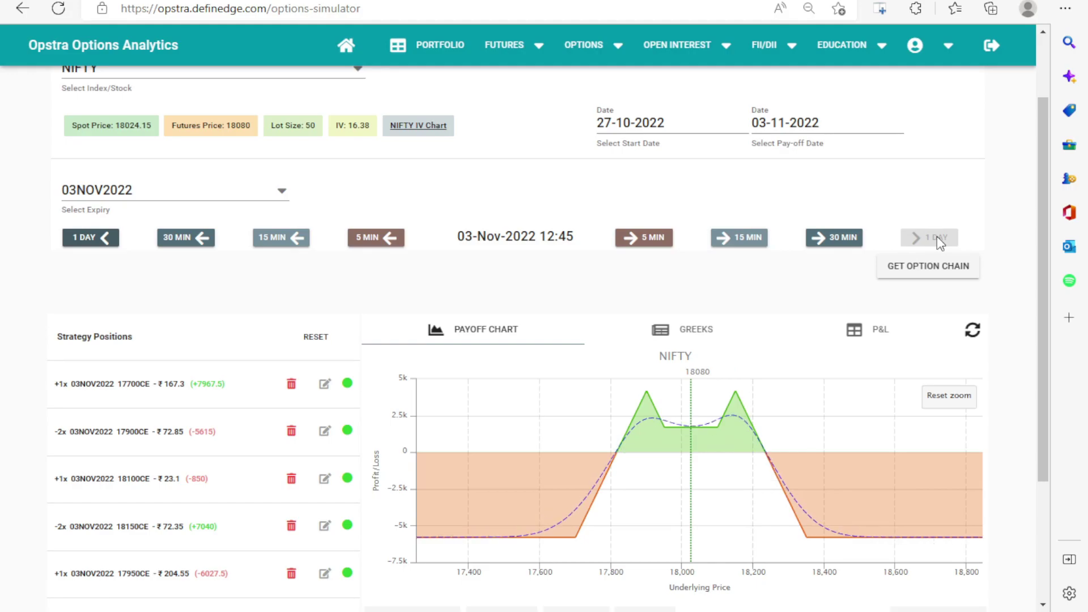
pyautogui.click(846, 239)
pyautogui.click(844, 237)
pyautogui.click(845, 237)
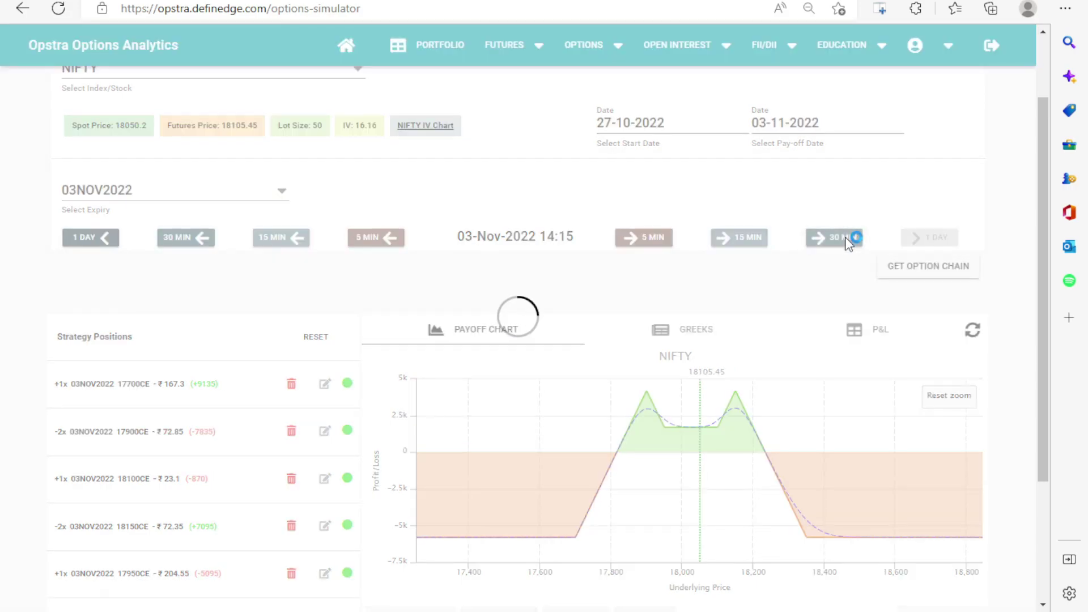
pyautogui.click(845, 237)
pyautogui.click(845, 237)
# Review the strategy's payoff chart, max profit, max loss and total PNL near expiry, and switch back to the Witeboard drawing
pyautogui.scroll(-3, 837, 284)
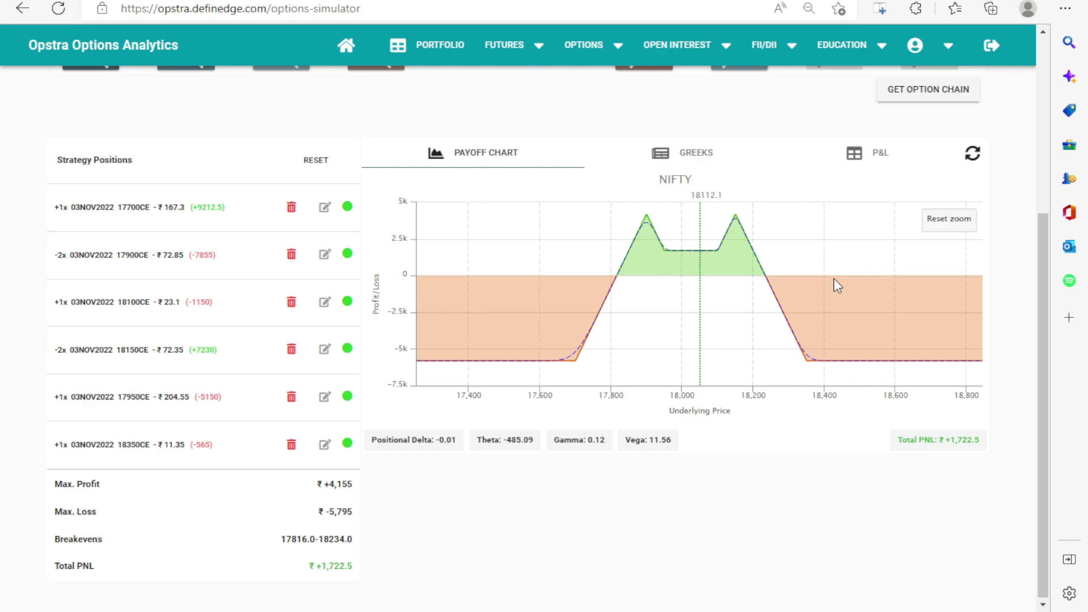
pyautogui.scroll(2, 794, 538)
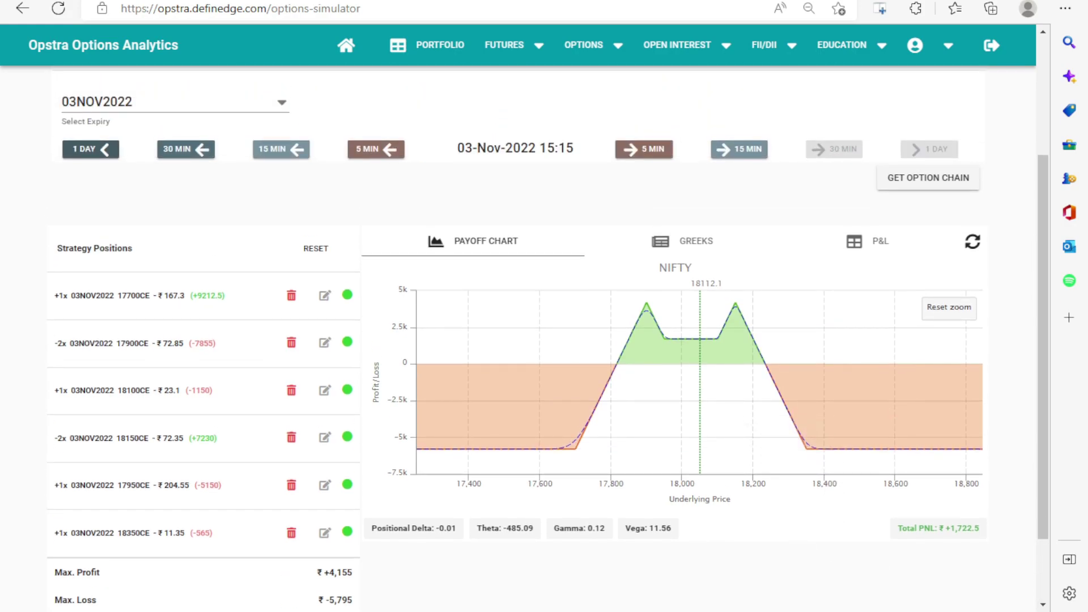
pyautogui.hotkey('ctrl', 'Tab')
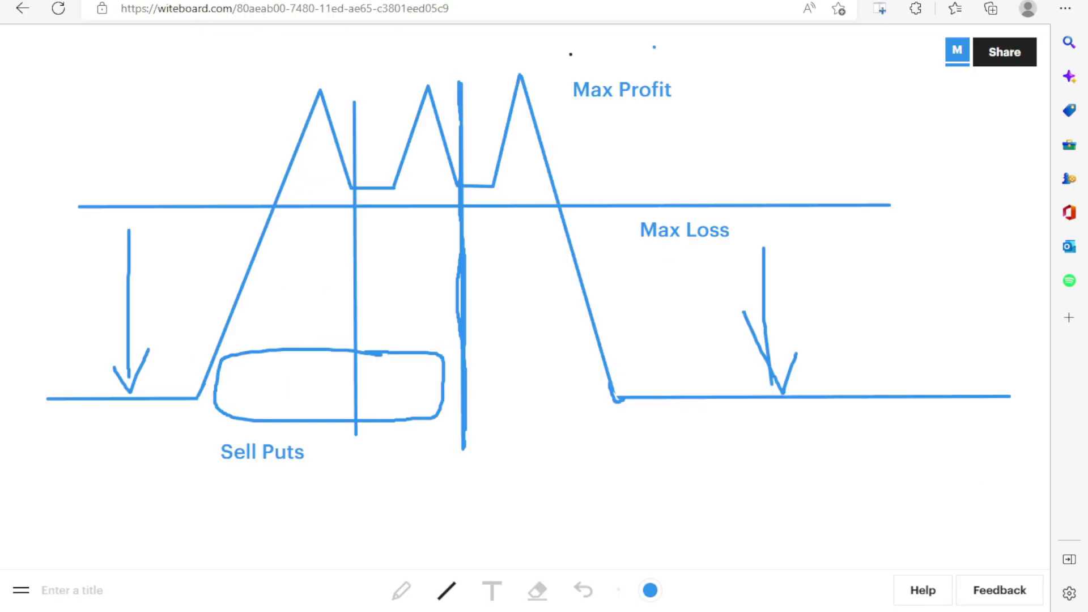